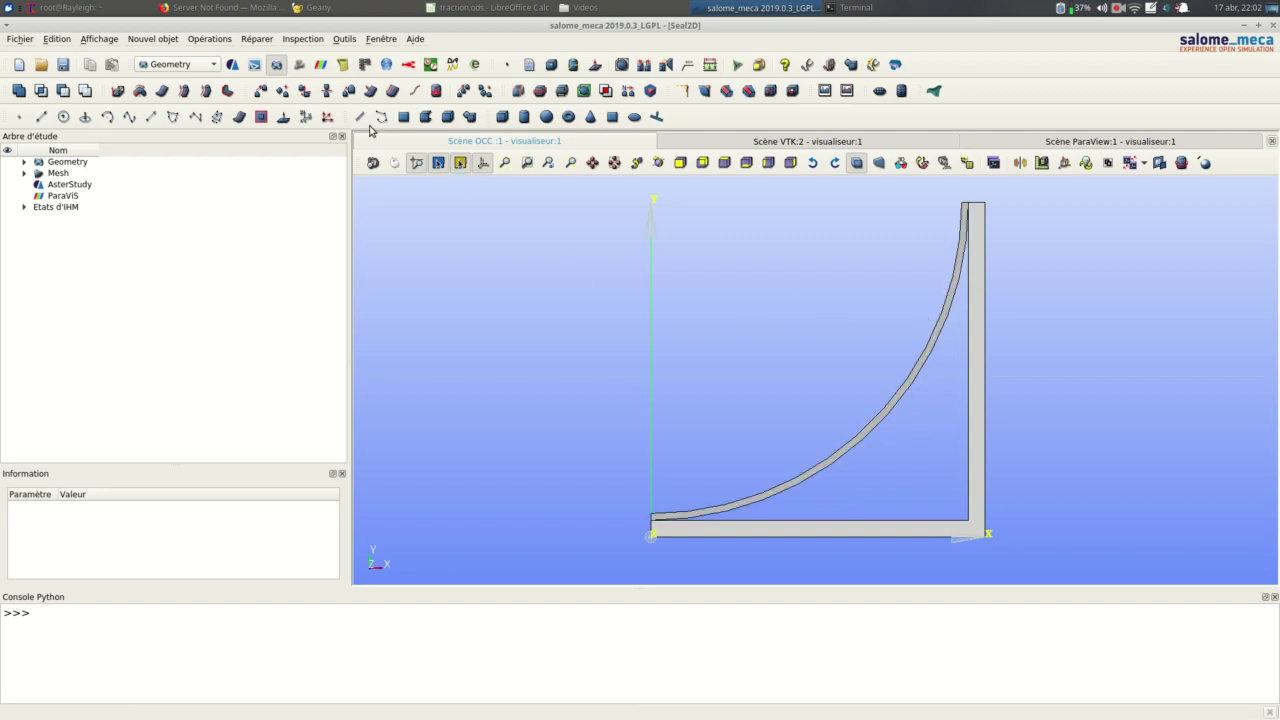
Step: Switch to the Mesh module and inspect the seal and base meshes from the front, including the seal's element grid
left_click(300, 65)
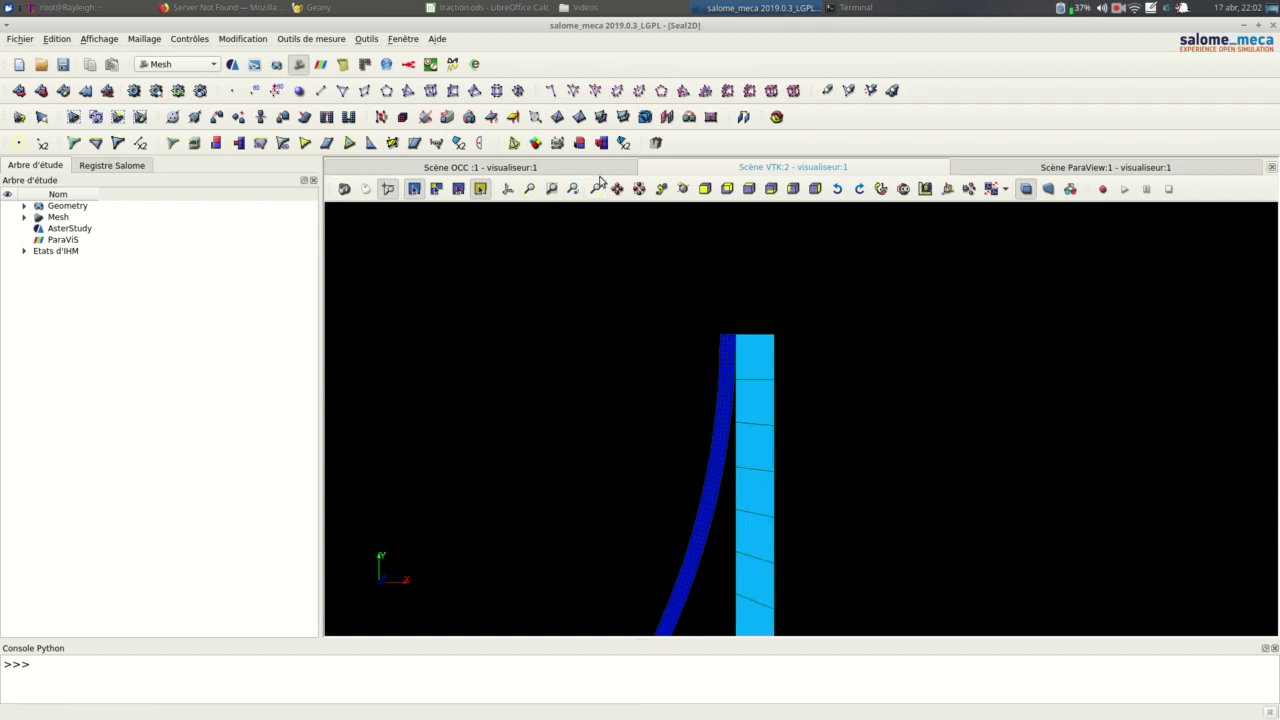
left_click(749, 189)
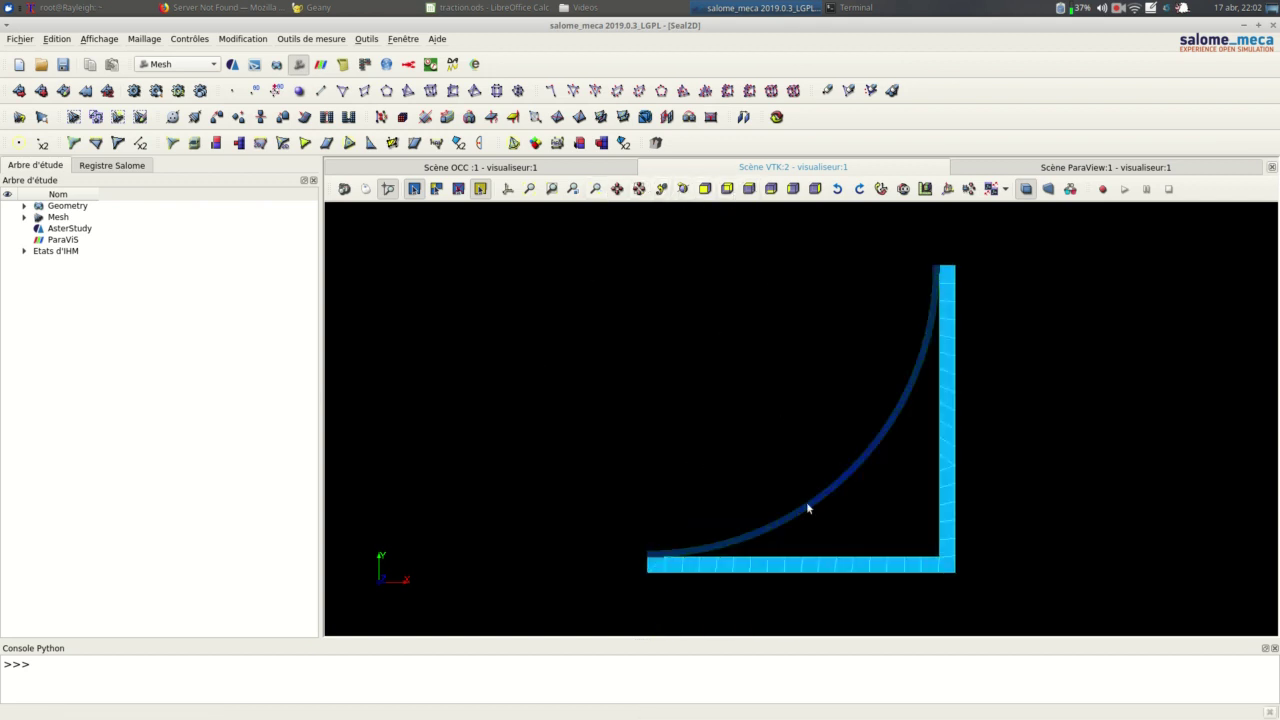
scroll(823, 500, "up", 5)
scroll(850, 486, "up", 5)
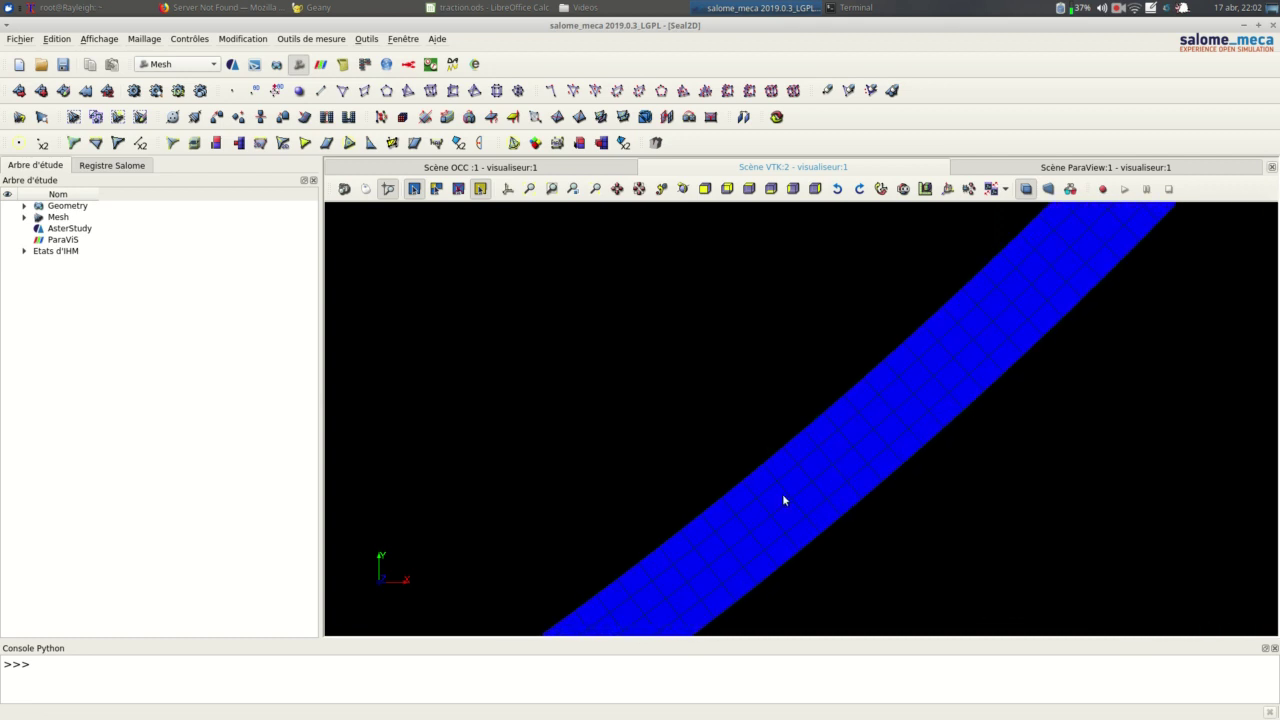
scroll(797, 404, "down", 3)
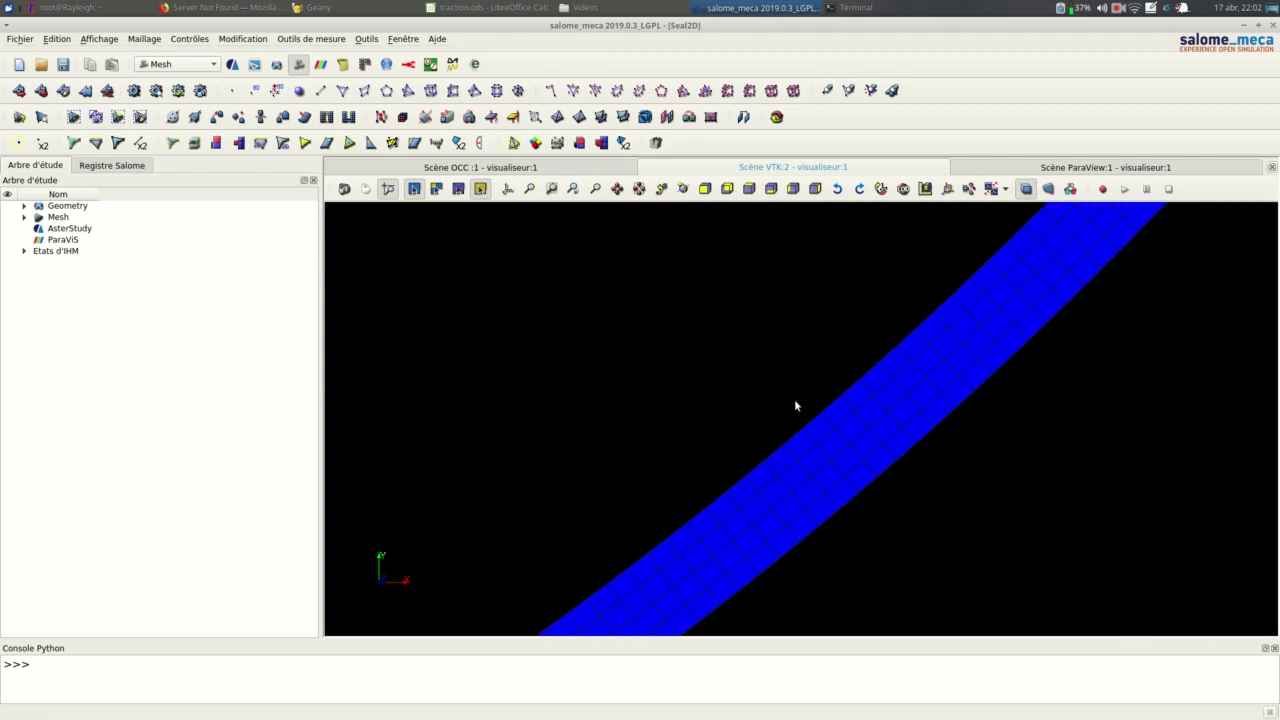
scroll(796, 405, "down", 6)
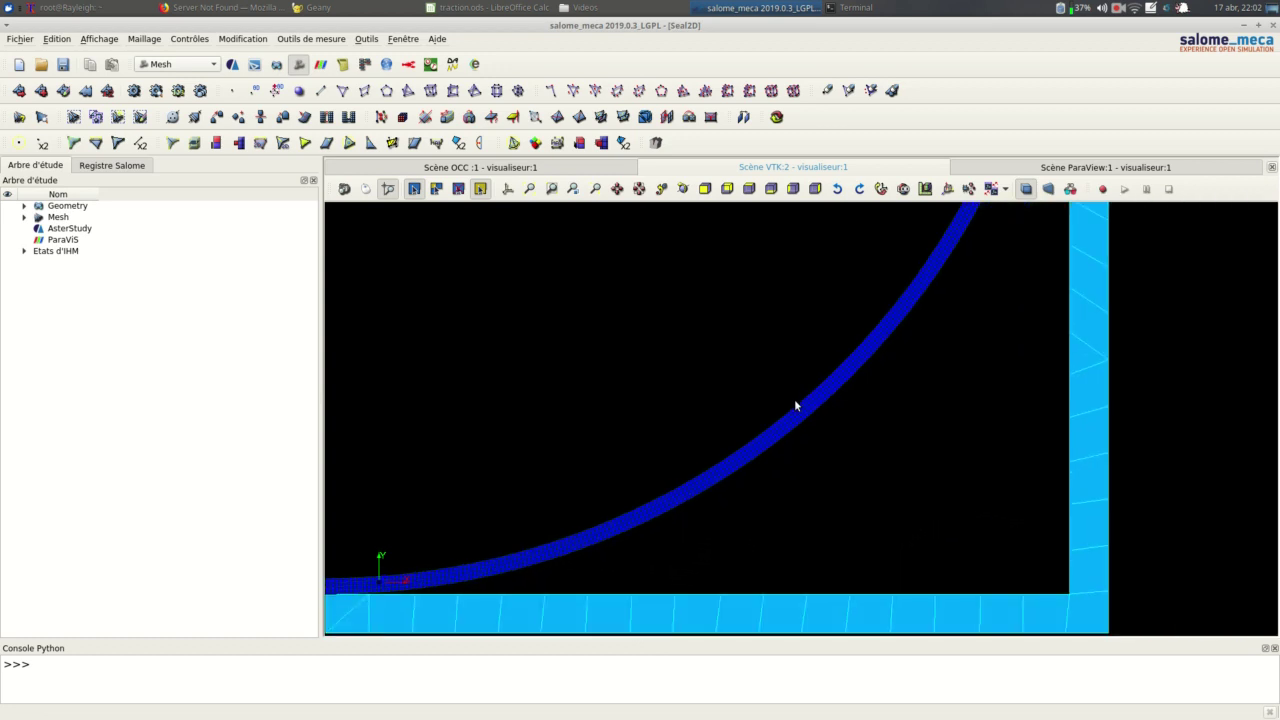
scroll(436, 550, "up", 4)
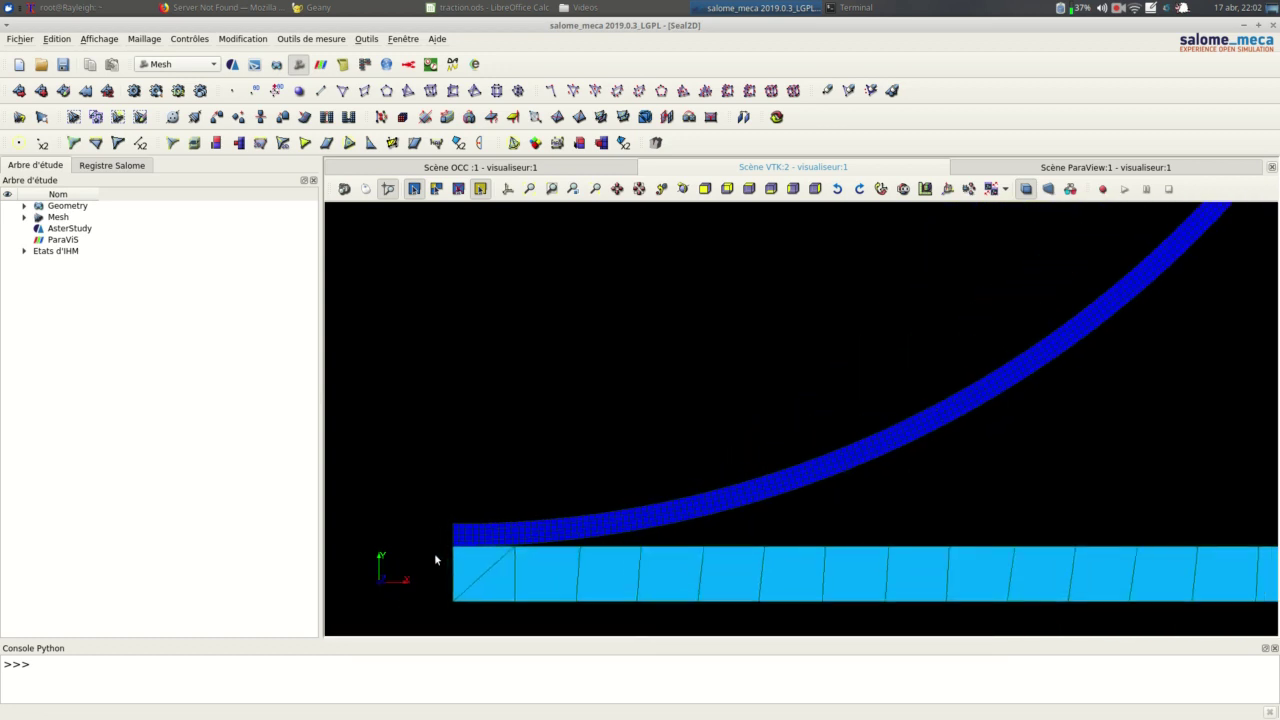
Step: Hide the Seal mesh and display its submeshes Sous-maillage_1 and Sous-maillage_2 beside the base
left_click(25, 218)
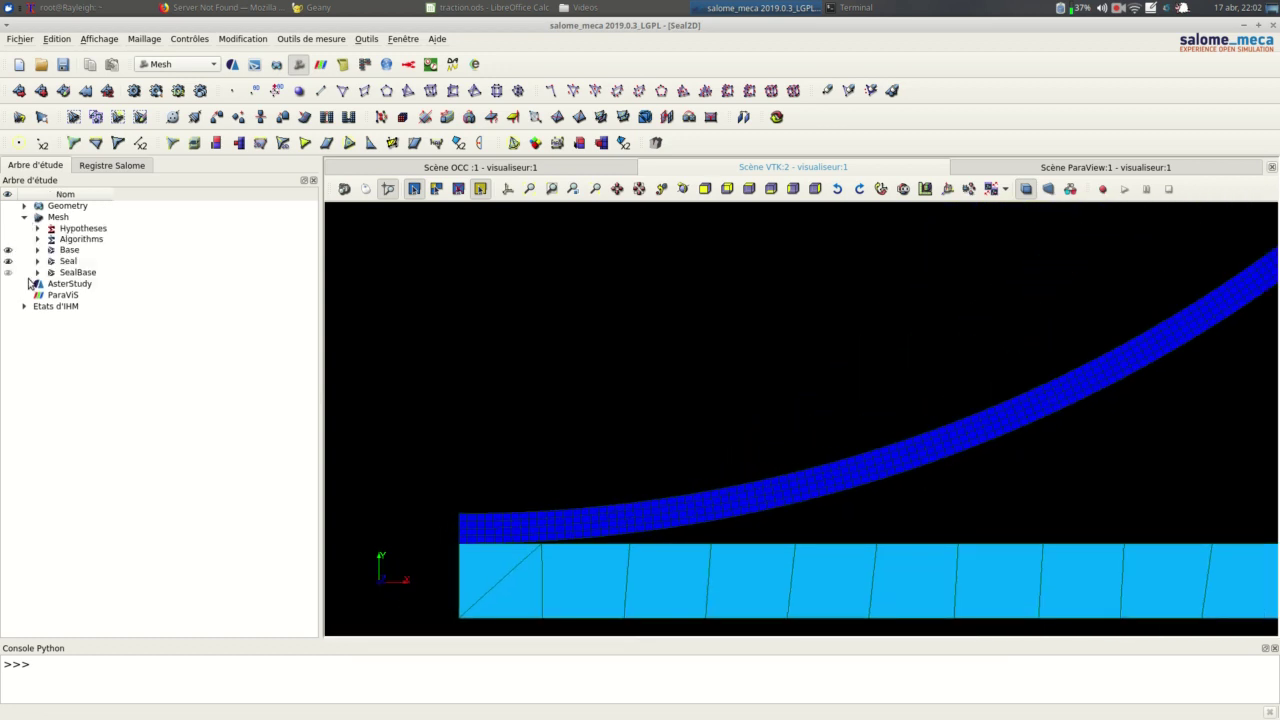
left_click(37, 261)
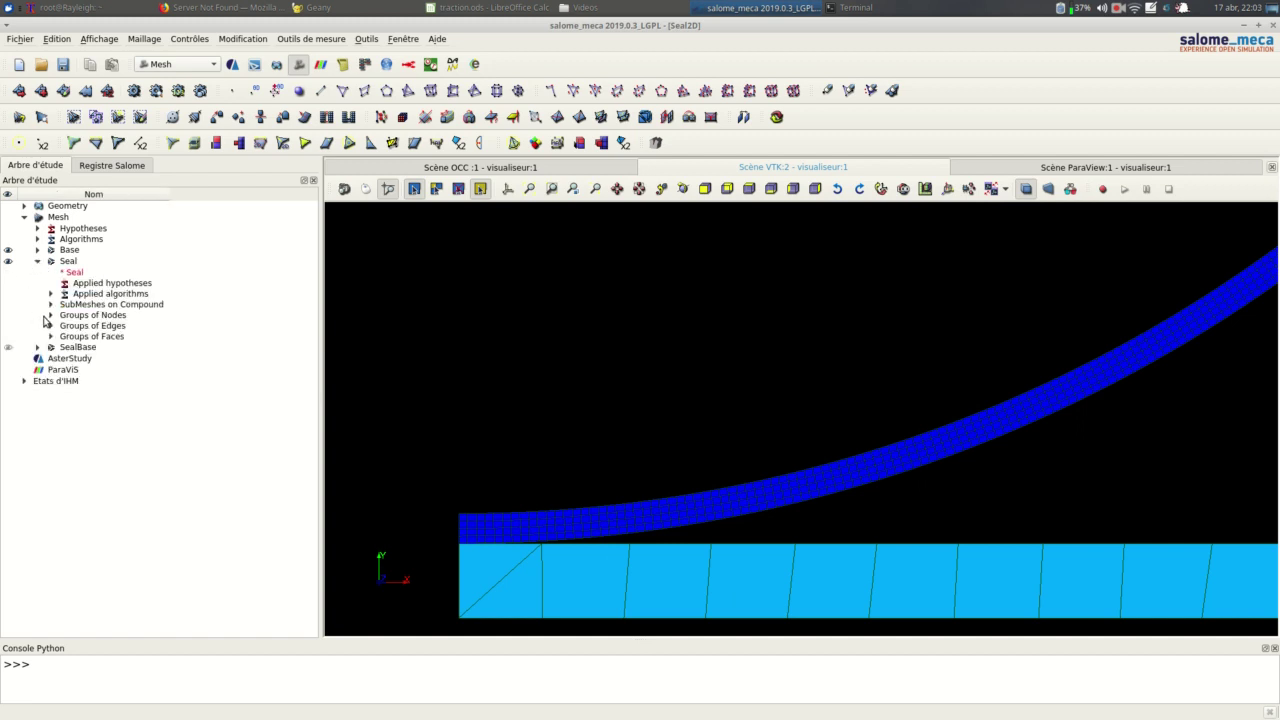
left_click(51, 304)
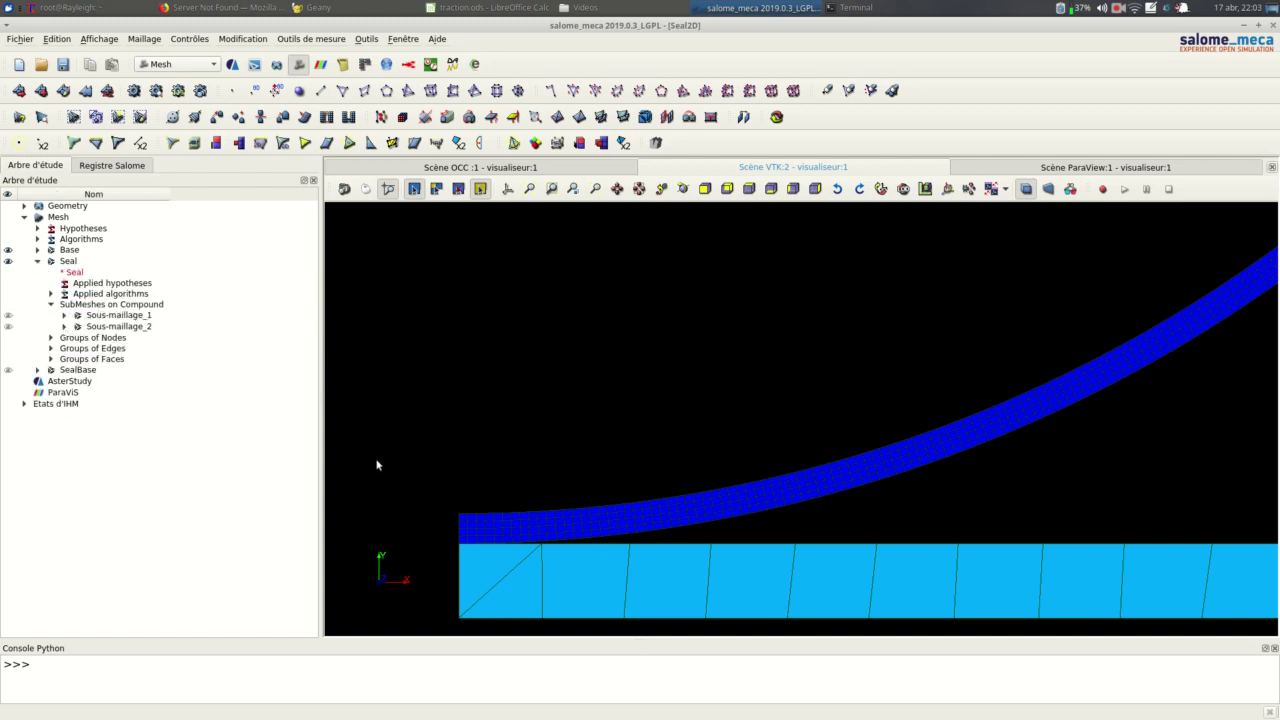
left_click(7, 262)
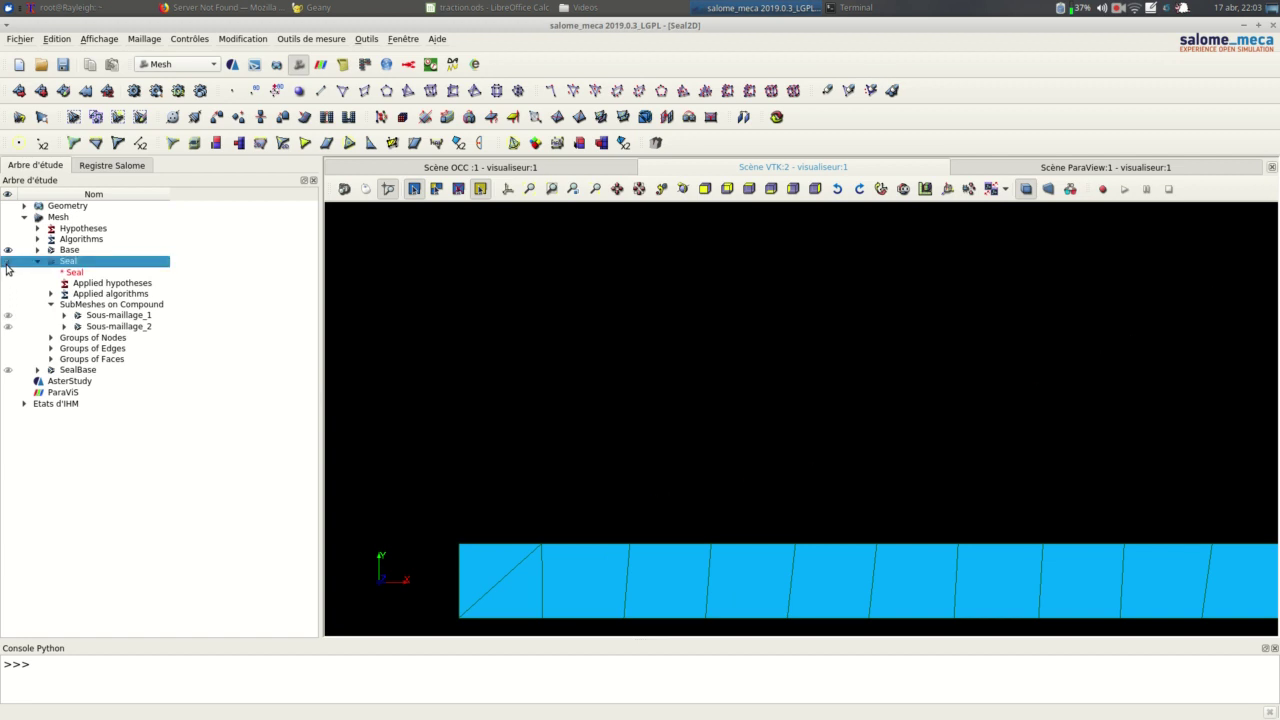
left_click(9, 315)
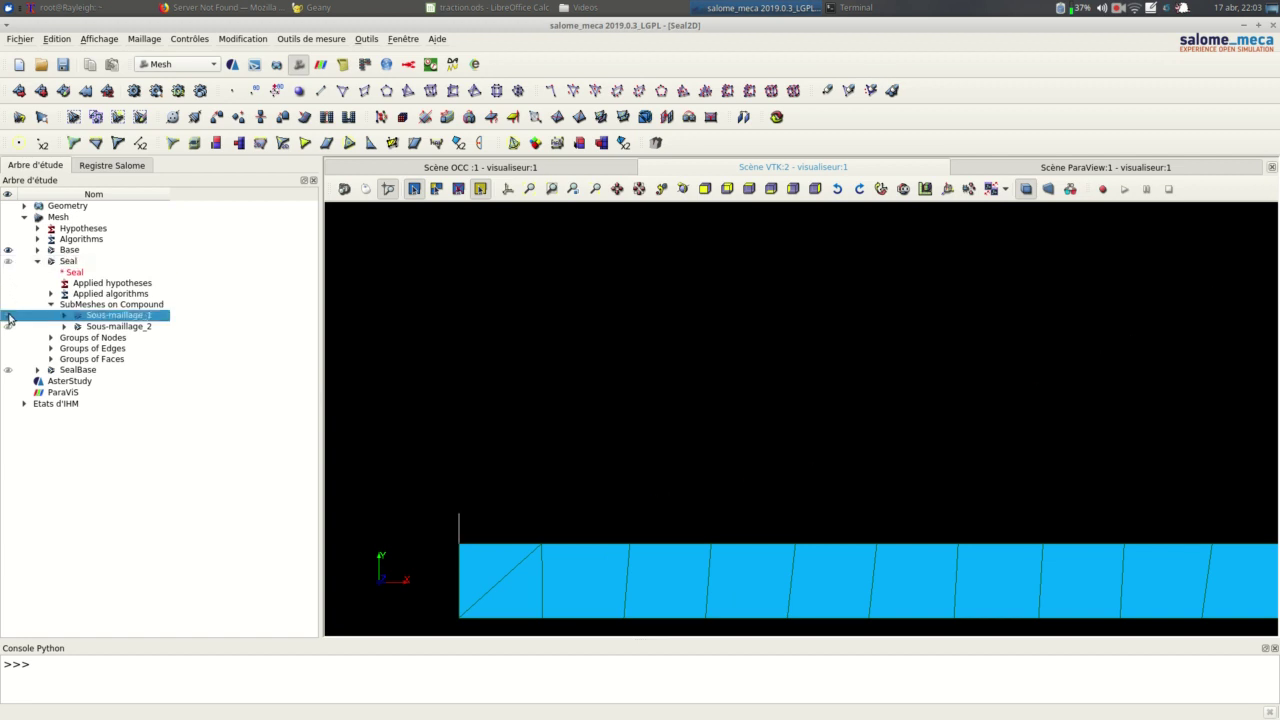
scroll(600, 455, "down", 6)
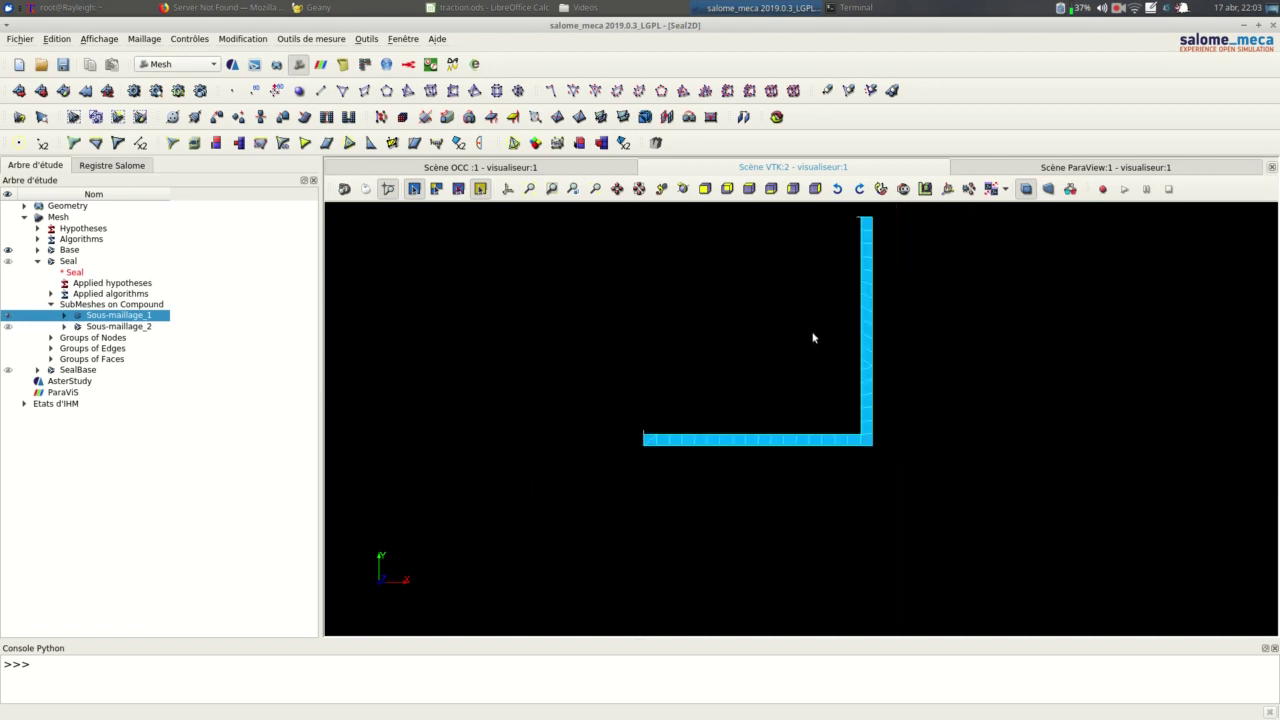
scroll(746, 413, "up", 3)
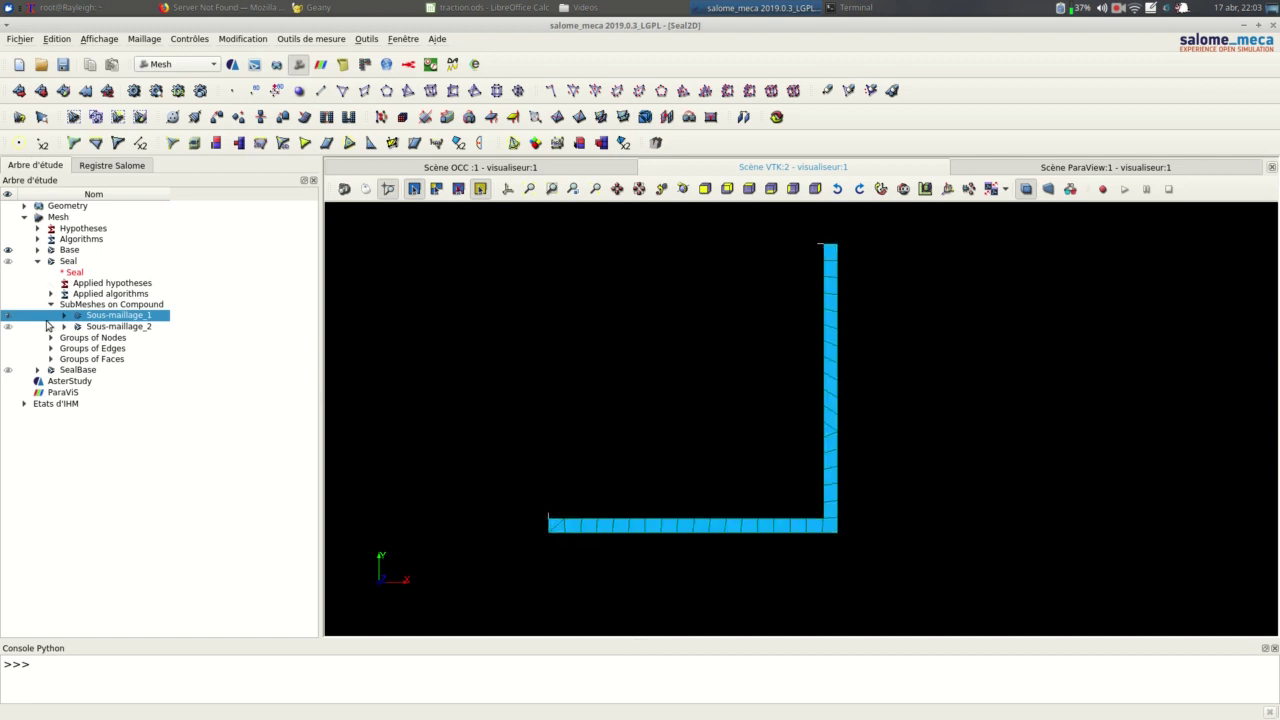
left_click(8, 327)
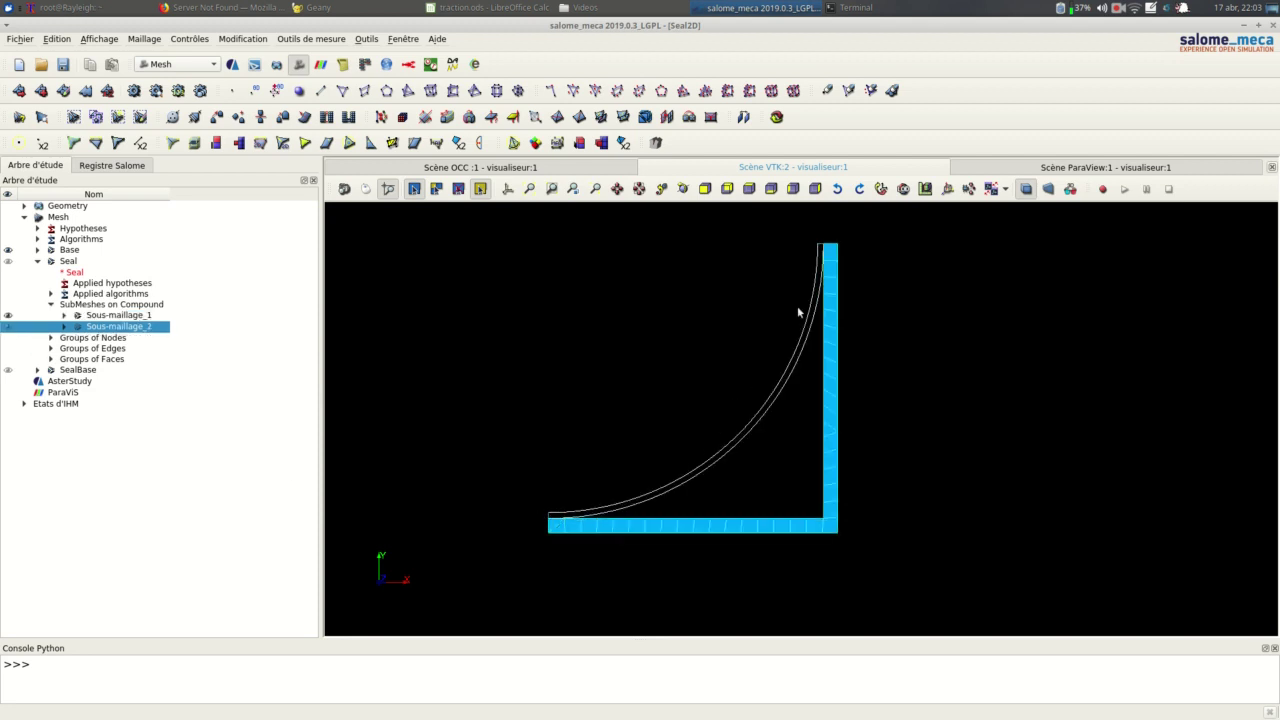
Step: Inspect the Number of Segments hypotheses applied to Sous-maillage_2 and Sous-maillage_1
left_click(64, 327)
left_click(78, 348)
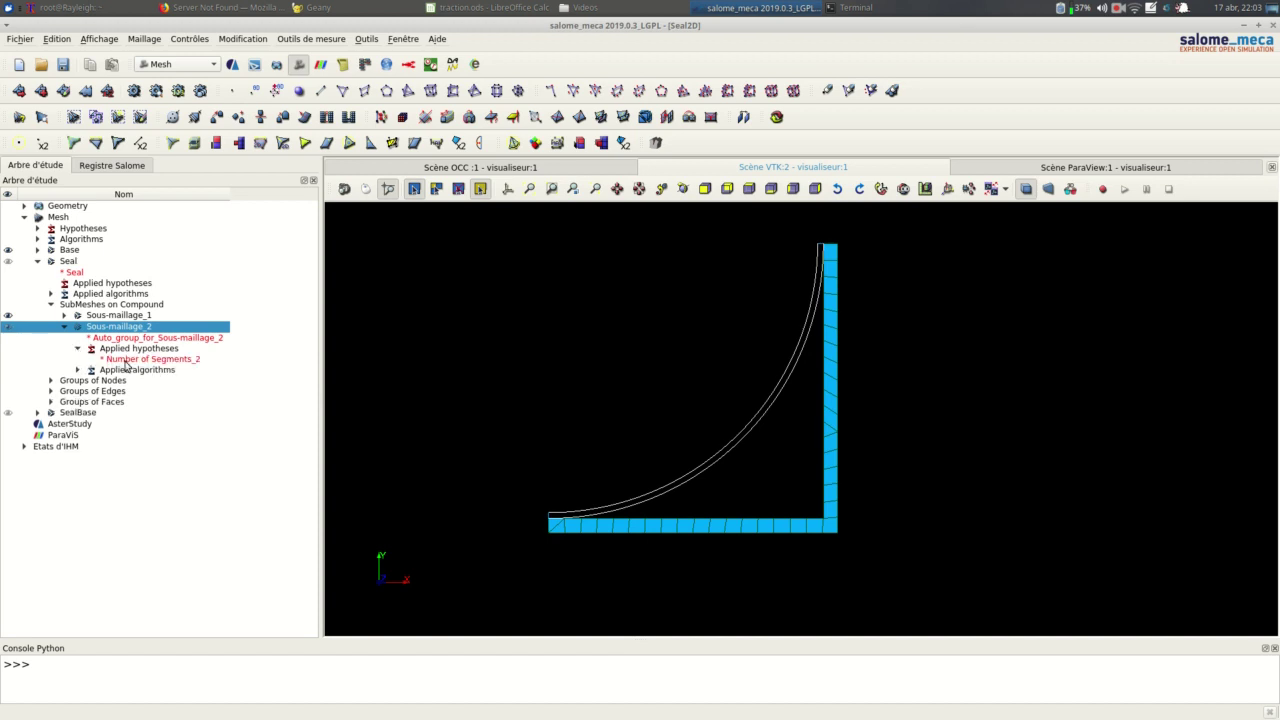
right_click(150, 360)
left_click(140, 364)
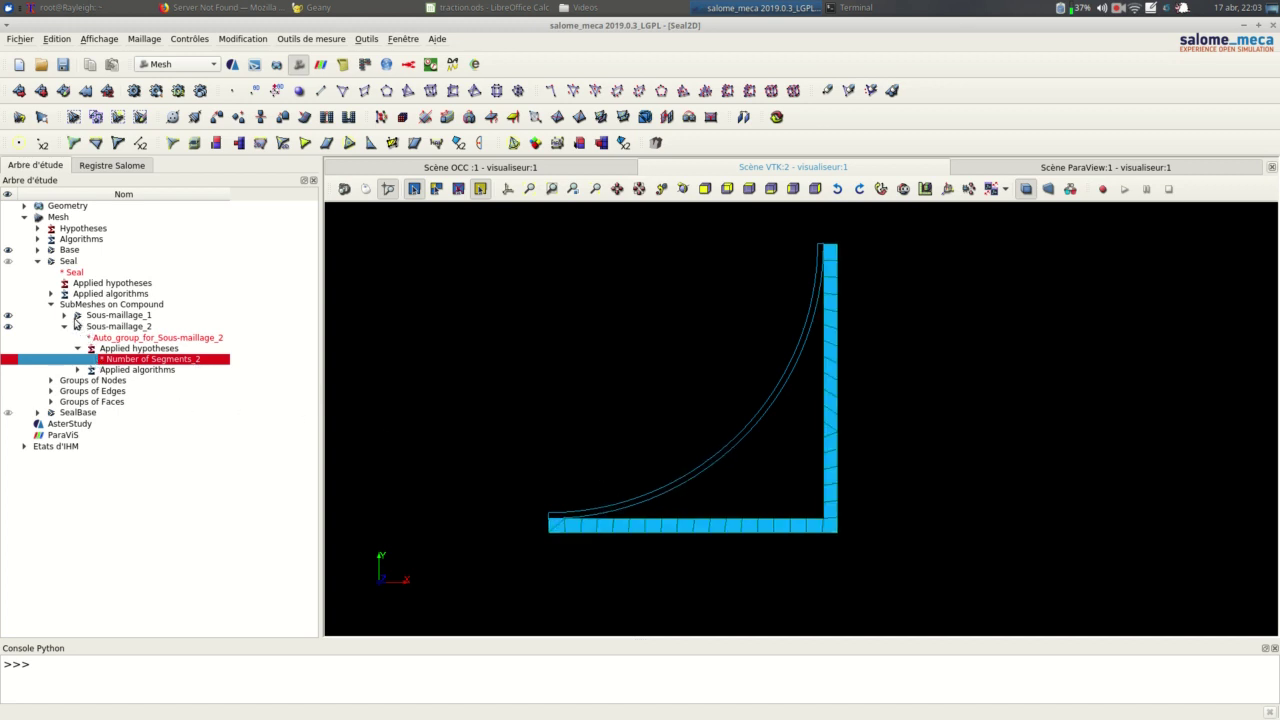
left_click(65, 317)
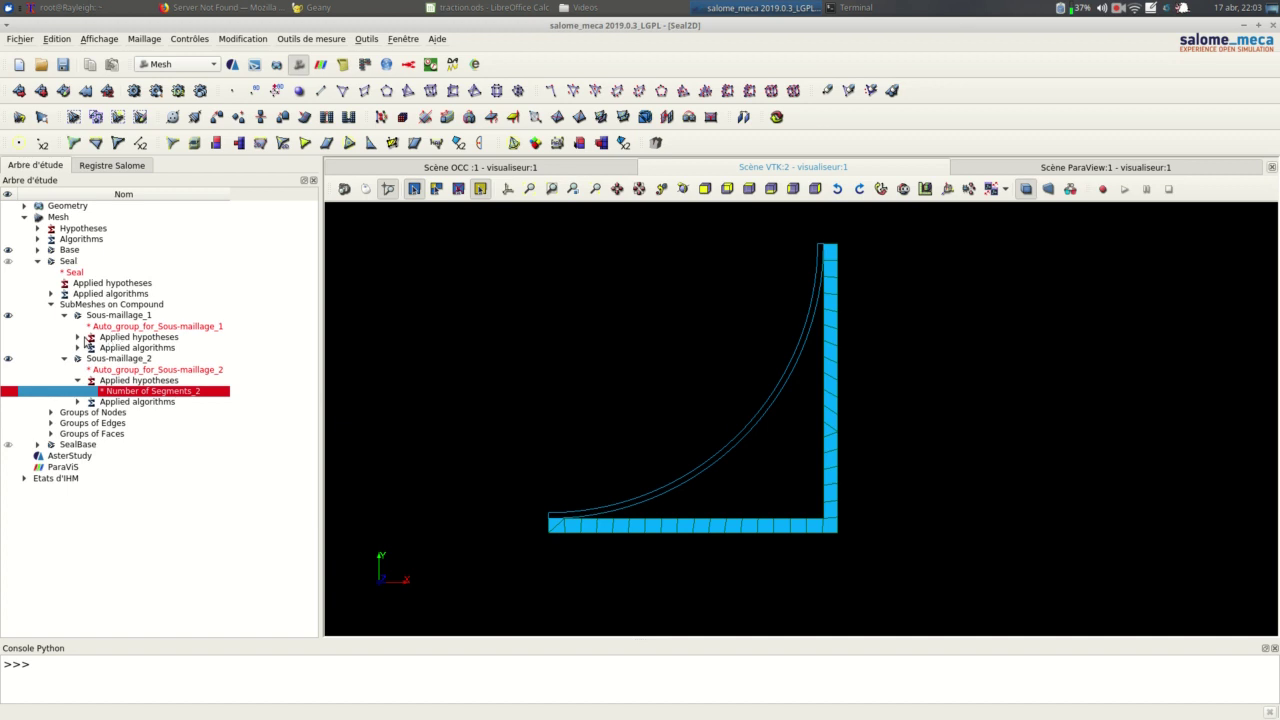
left_click(79, 337)
left_click(124, 349)
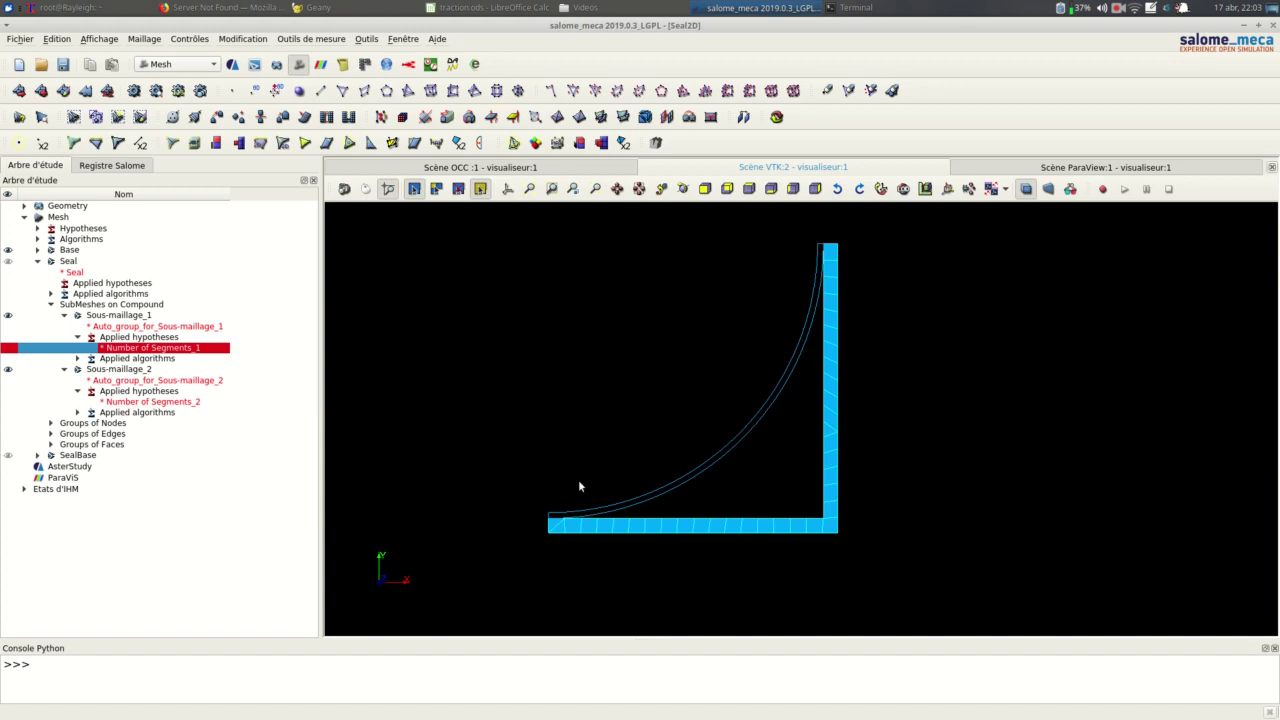
Step: Examine the submesh edges along the seal up close and display the full Seal mesh again
scroll(545, 517, "up", 3)
scroll(569, 538, "up", 5)
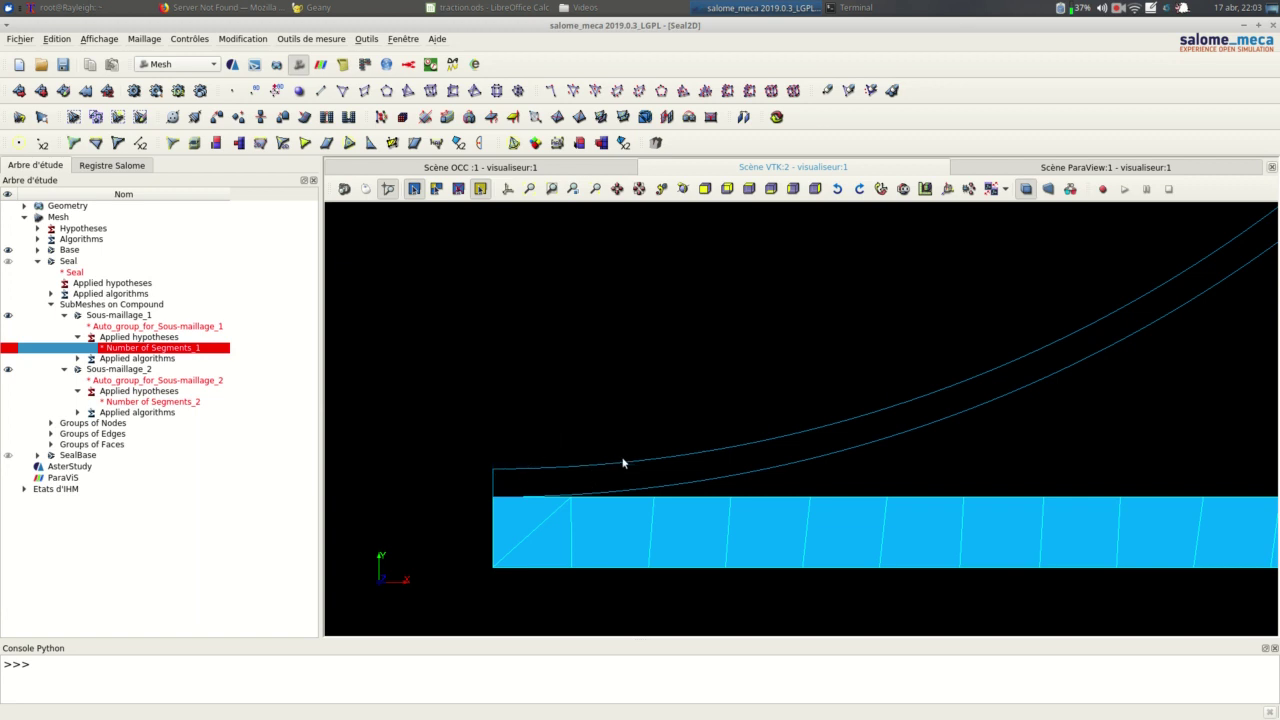
scroll(891, 428, "down", 5)
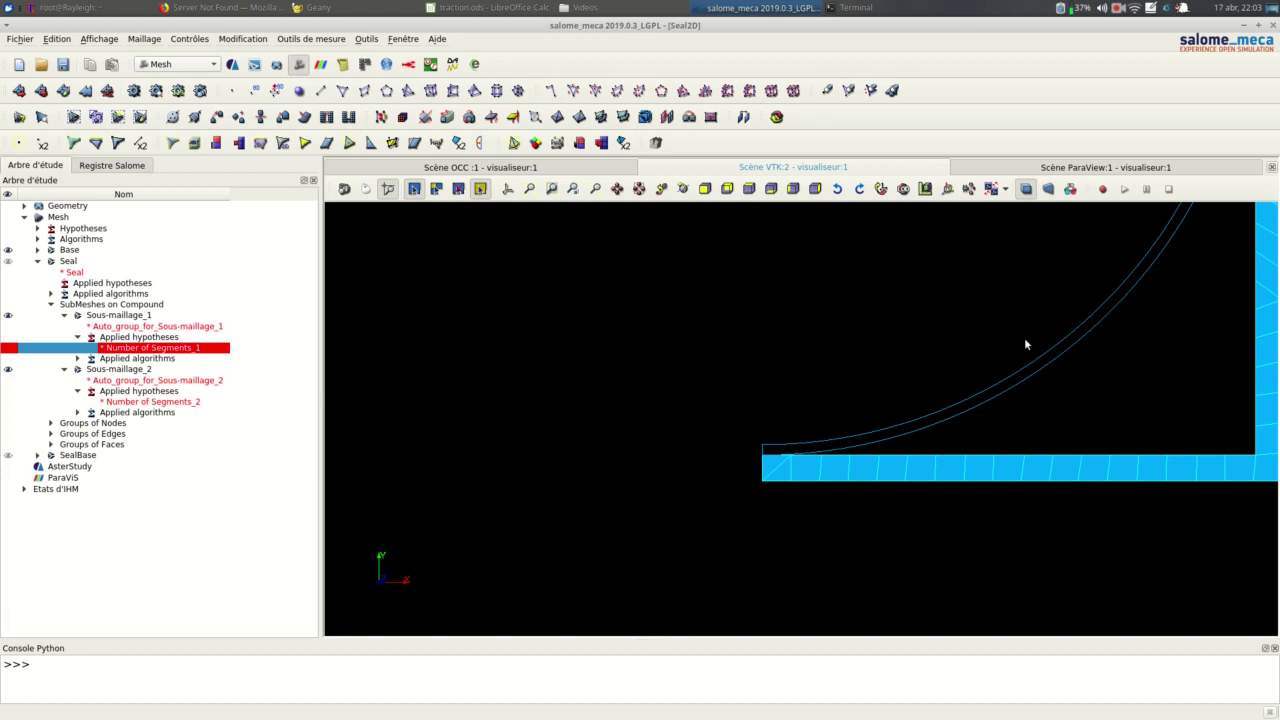
scroll(826, 434, "down", 1)
scroll(803, 440, "up", 4)
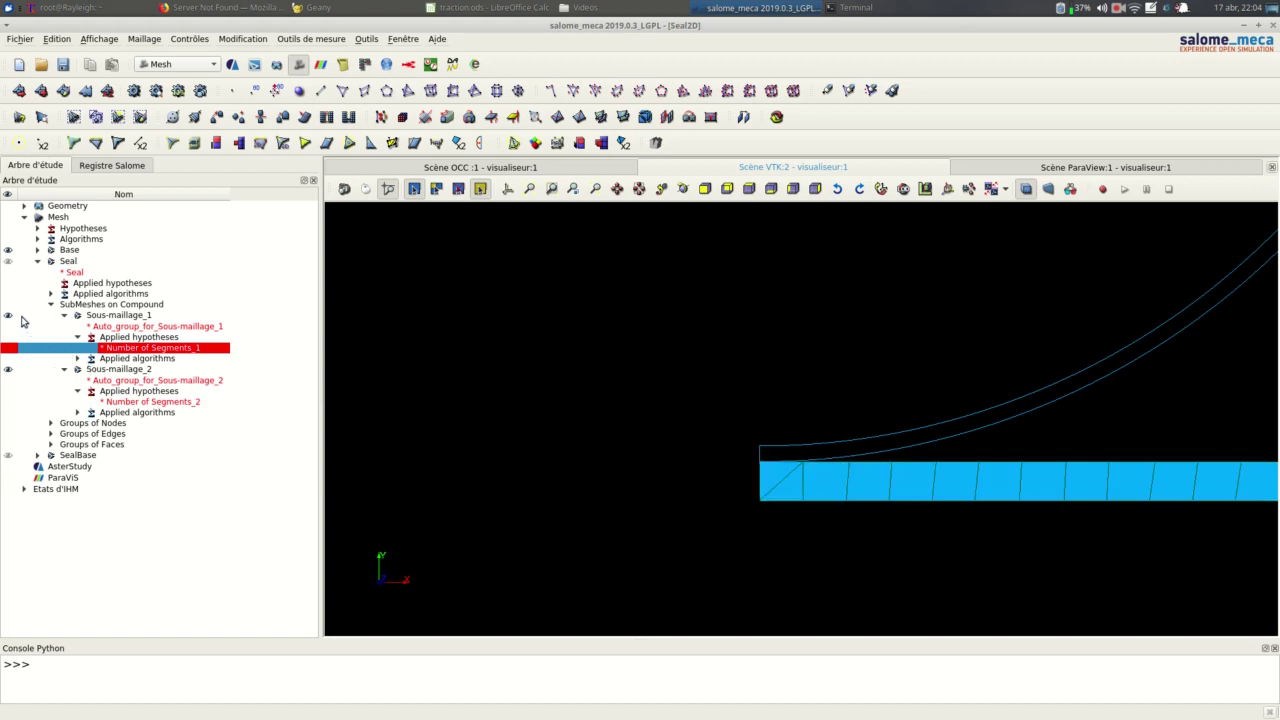
left_click(8, 261)
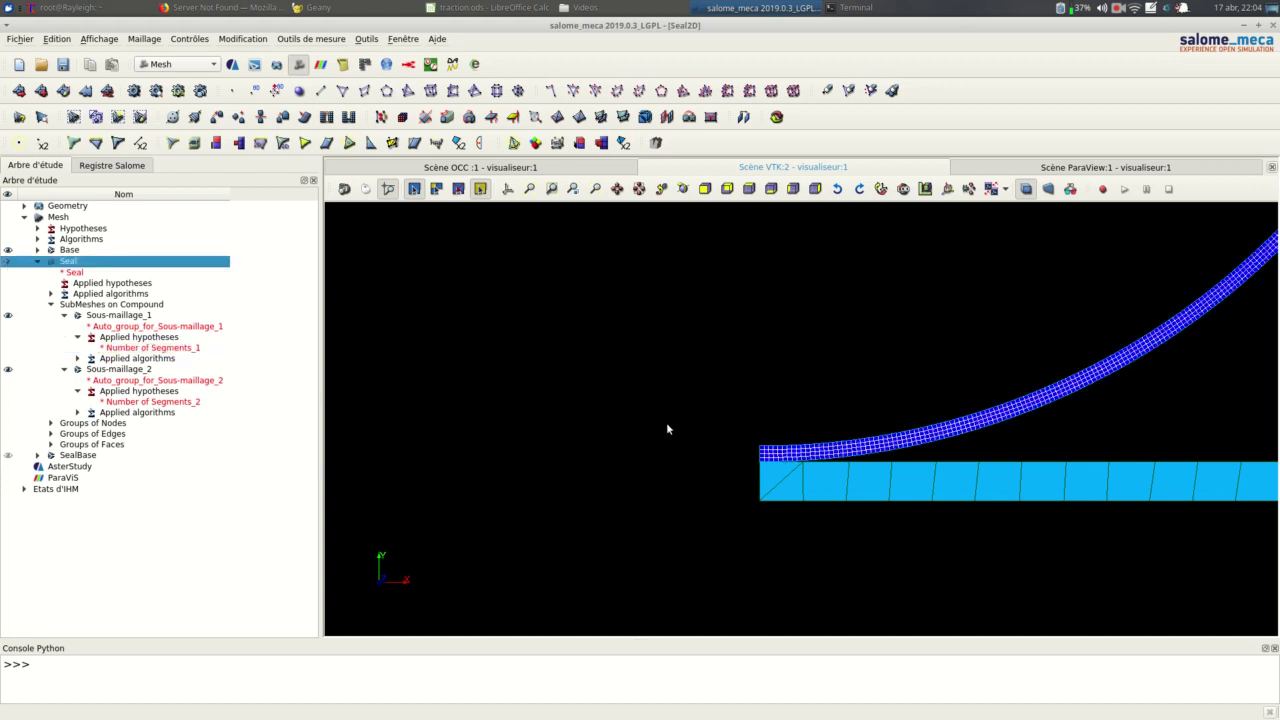
scroll(826, 428, "down", 3)
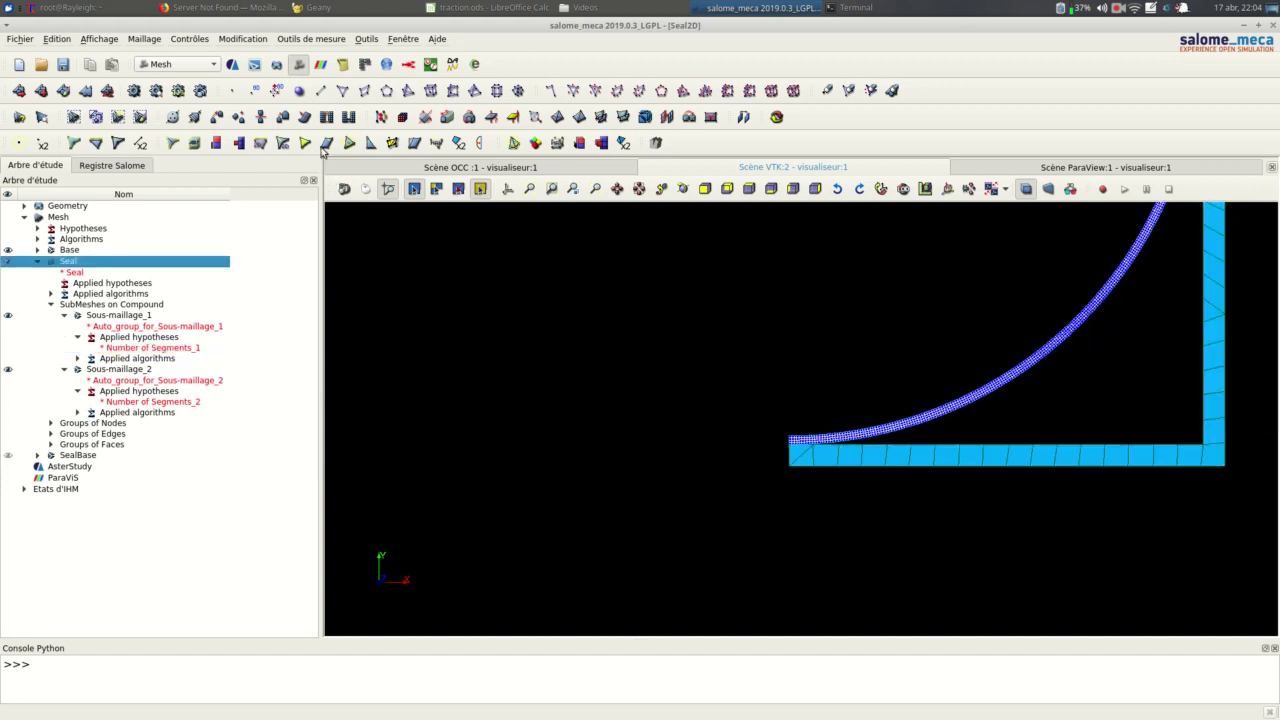
Step: Switch to the AsterStudy case view and review the LIRE_MAILLAGE command that reads mesh1
left_click(235, 64)
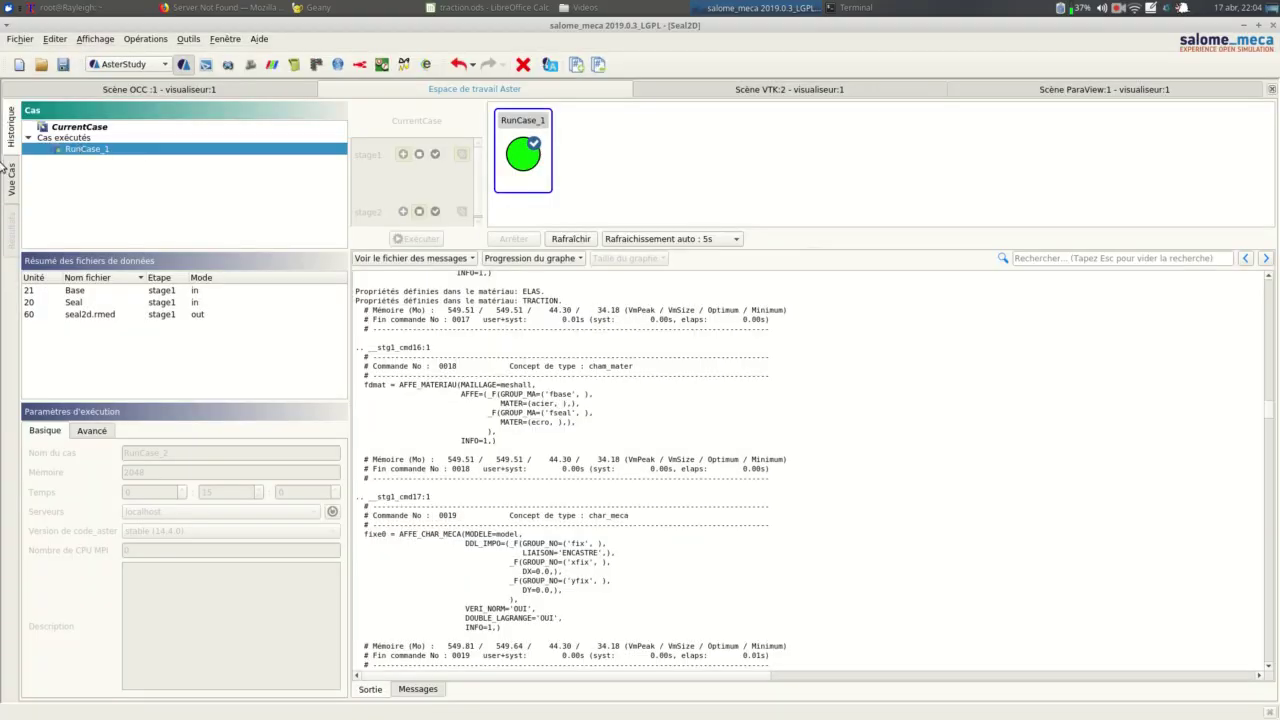
left_click(12, 180)
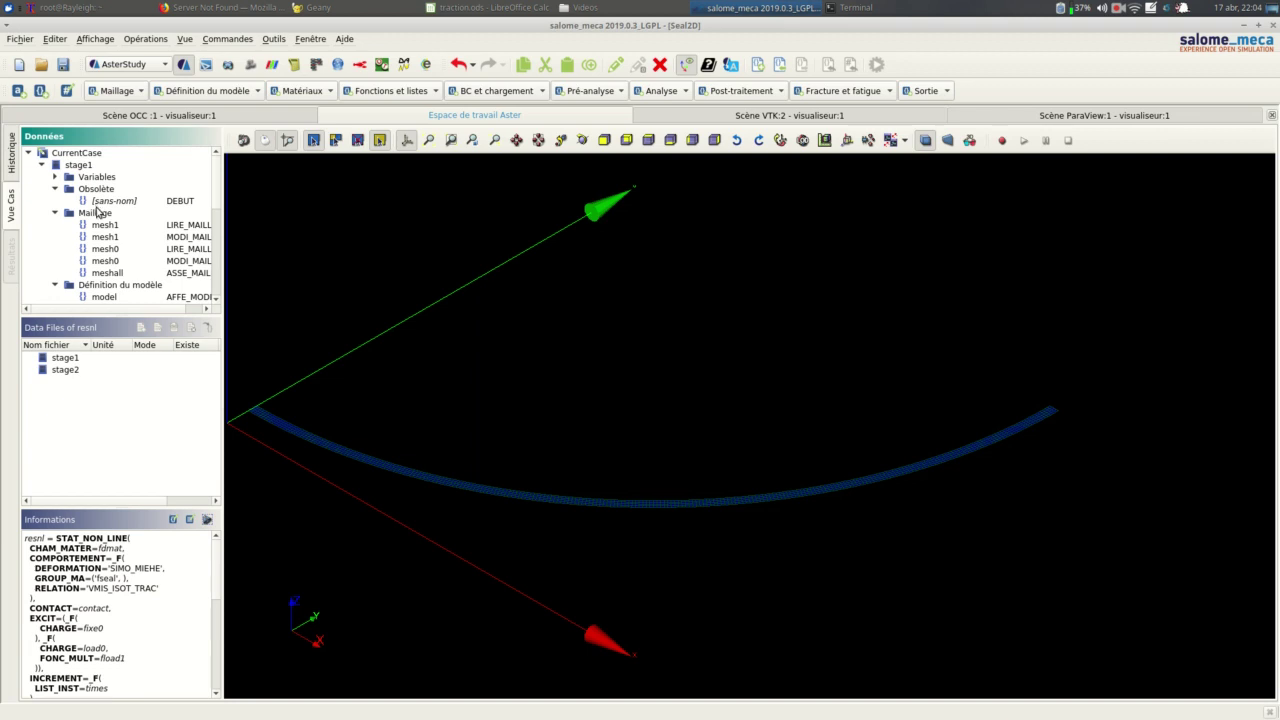
left_click(164, 228)
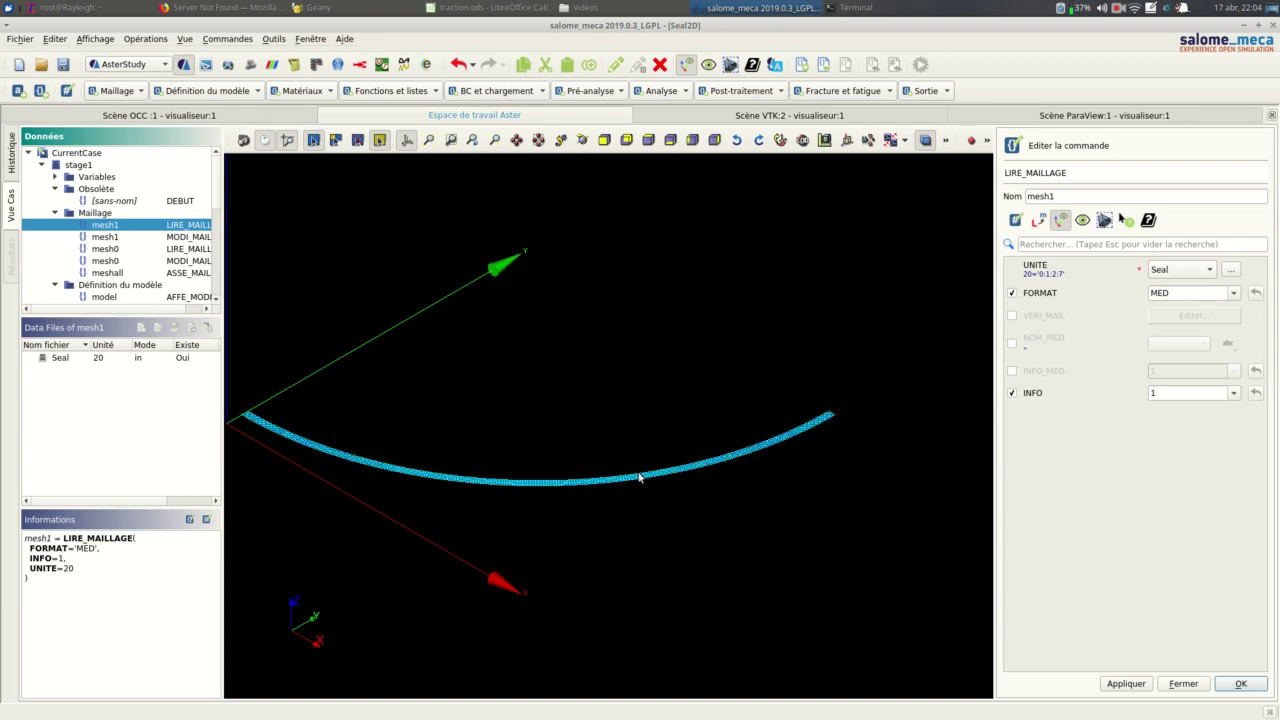
left_click(1221, 686)
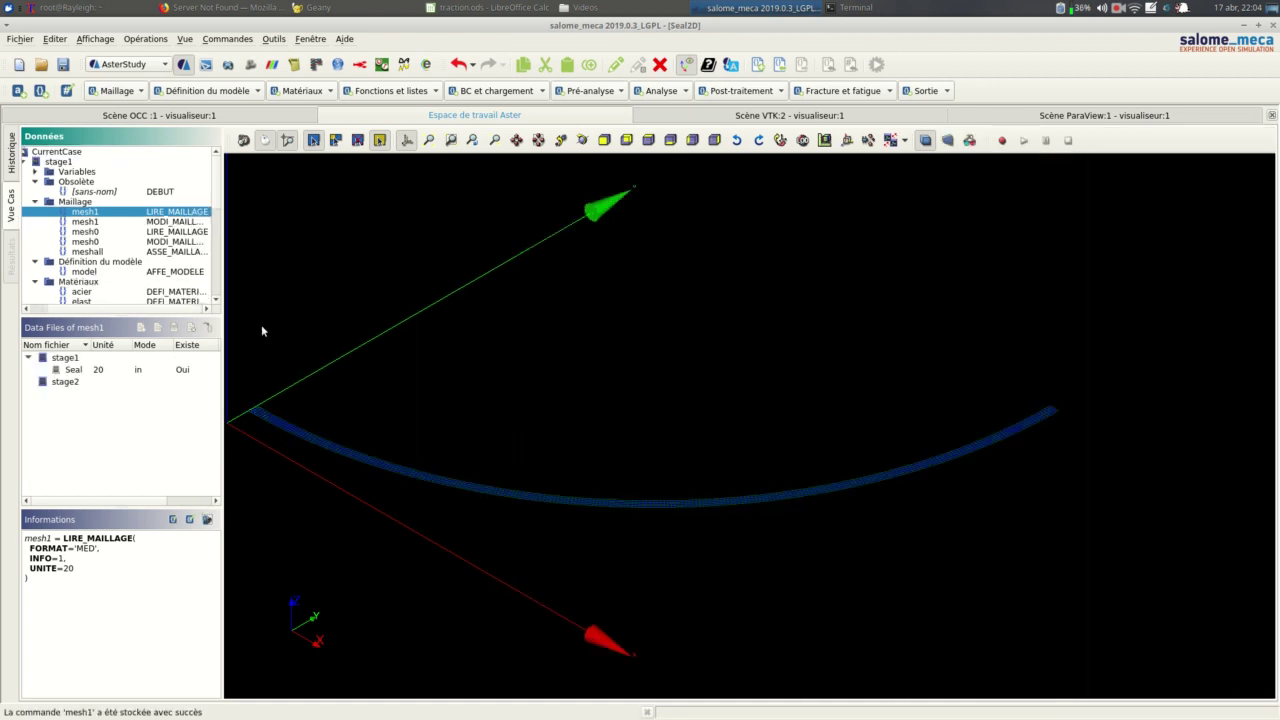
Step: Open mesh1's MODI_MAILLAGE command and review the GROUP_MA selection of the first ORIE_PEAU_2D entry
double_click(176, 224)
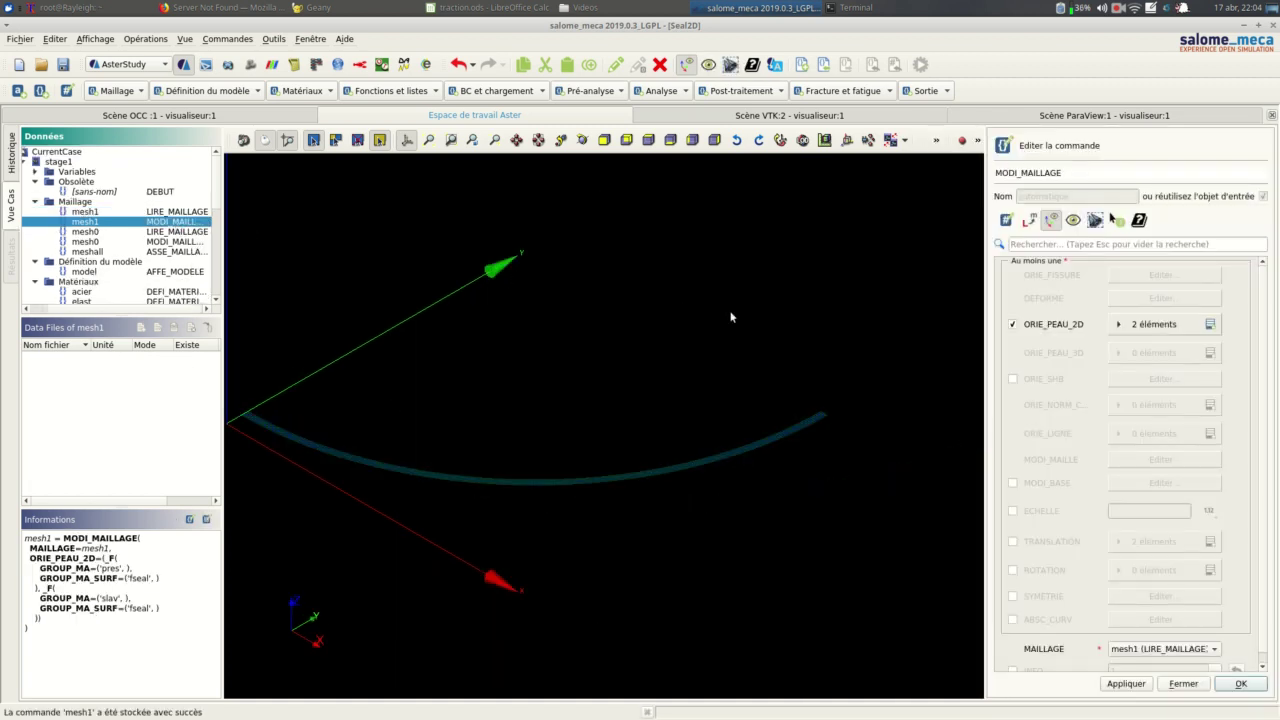
left_click(1150, 328)
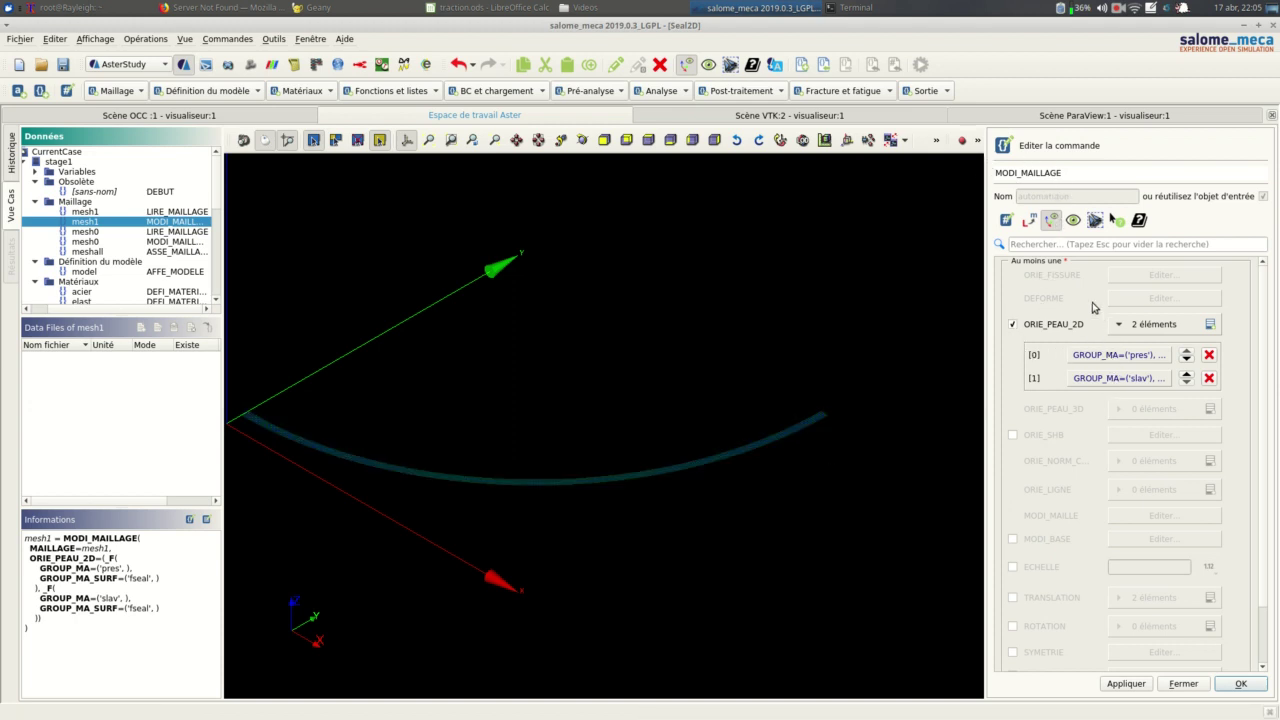
left_click(1090, 357)
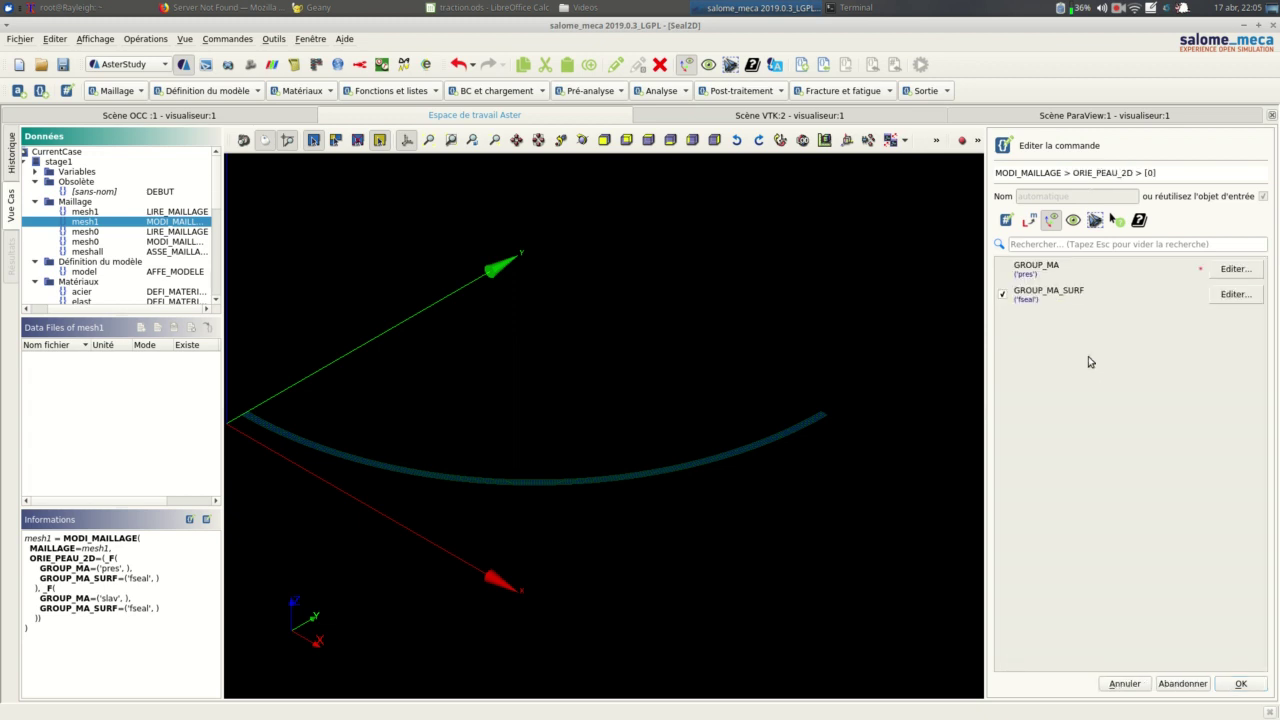
left_click(1225, 270)
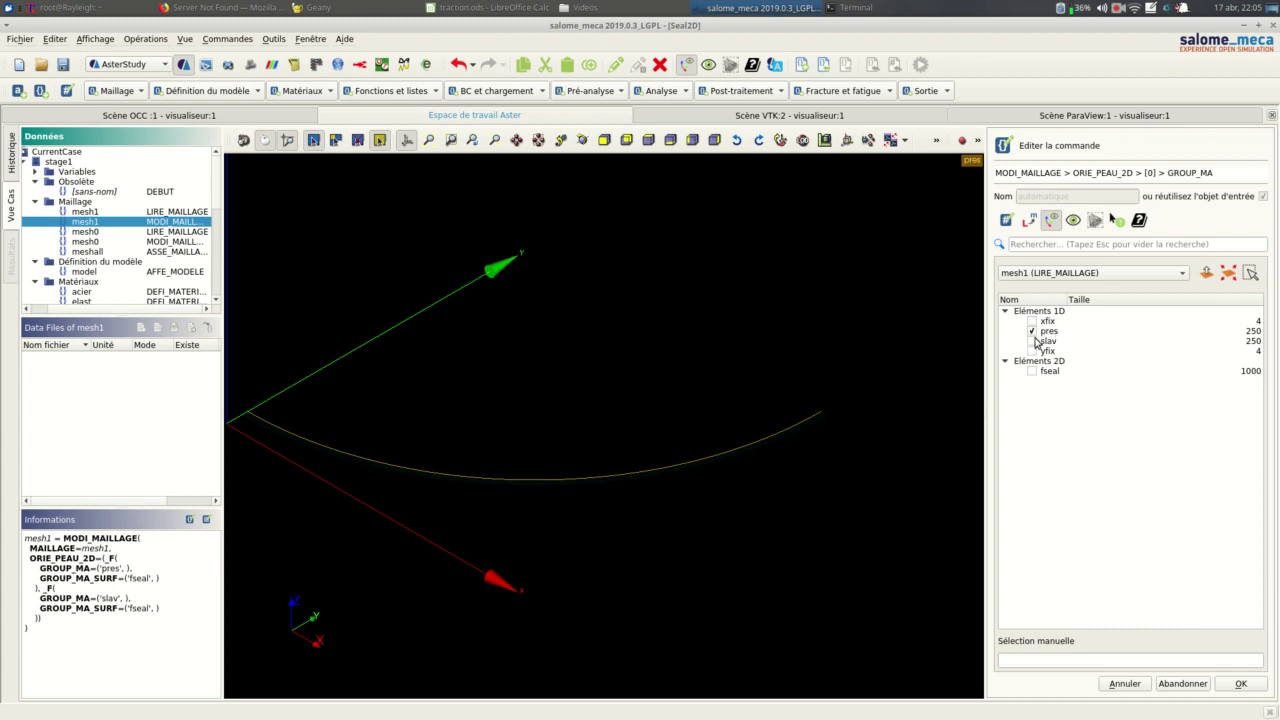
left_click(1241, 684)
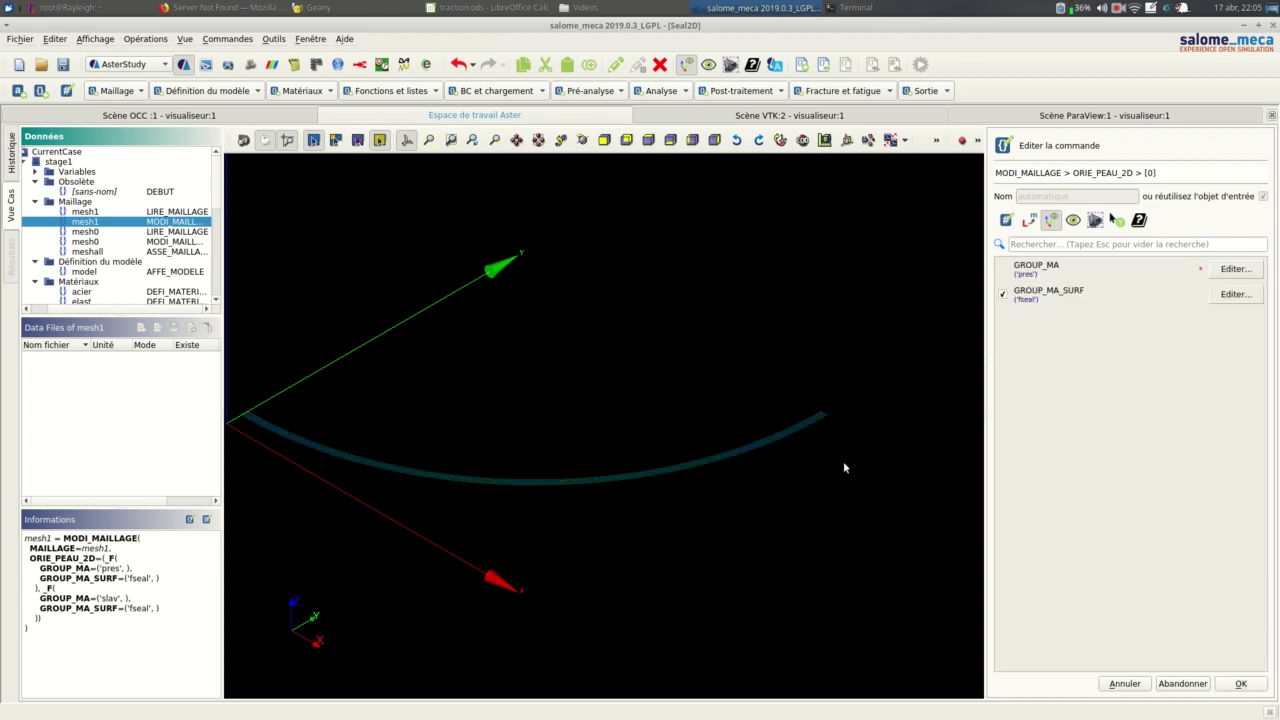
Step: Review the GROUP_MA_SURF selection of mesh1's first ORIE_PEAU_2D entry and examine the highlighted seal elements up close
left_click(1236, 294)
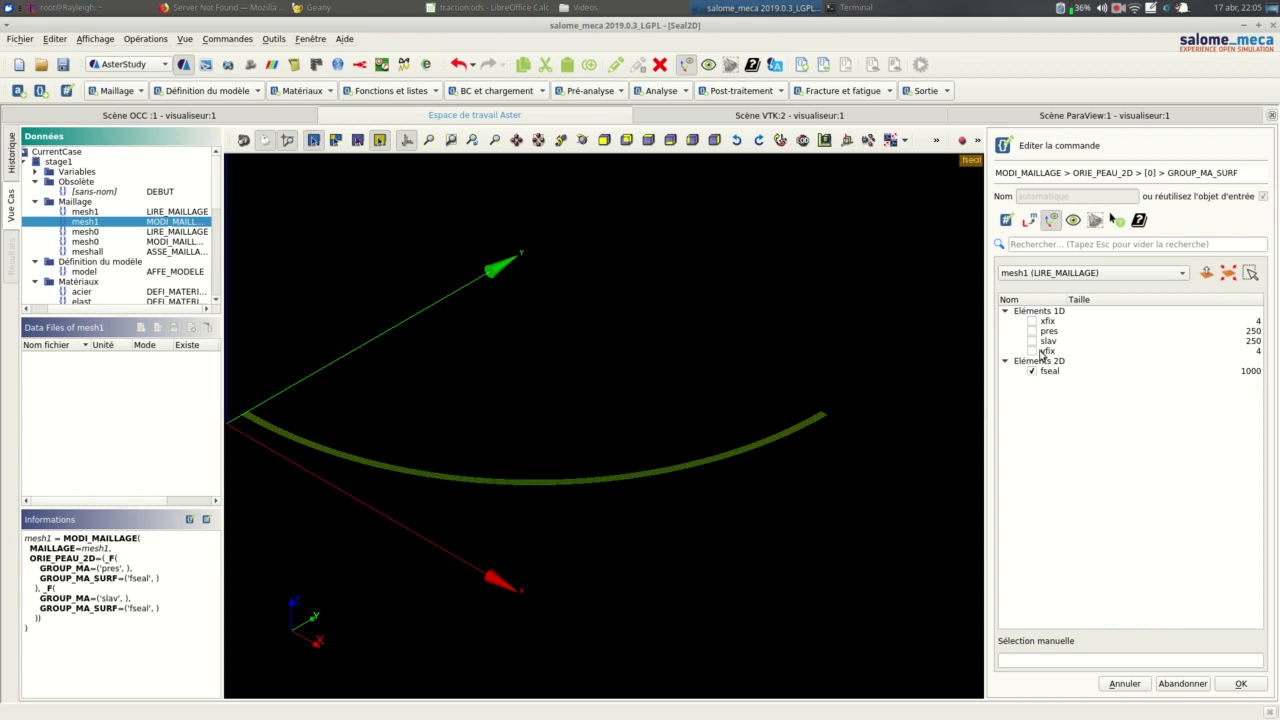
scroll(548, 470, "up", 5)
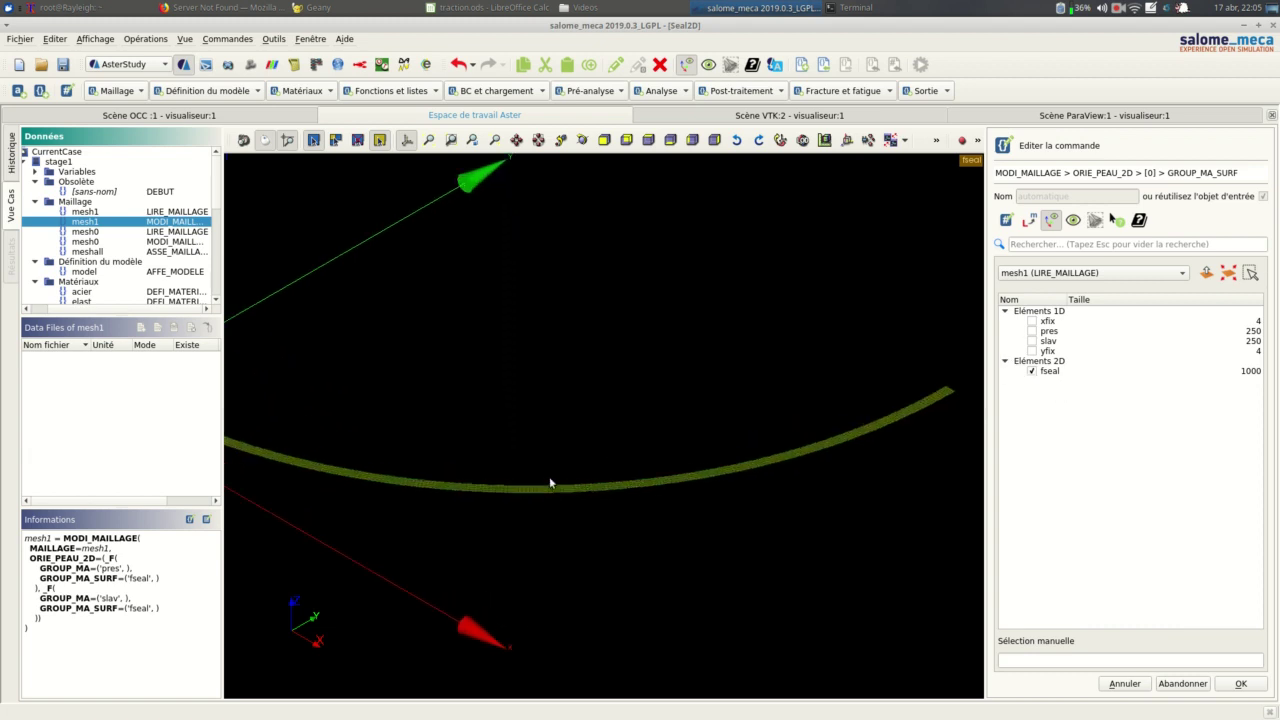
scroll(554, 493, "up", 3)
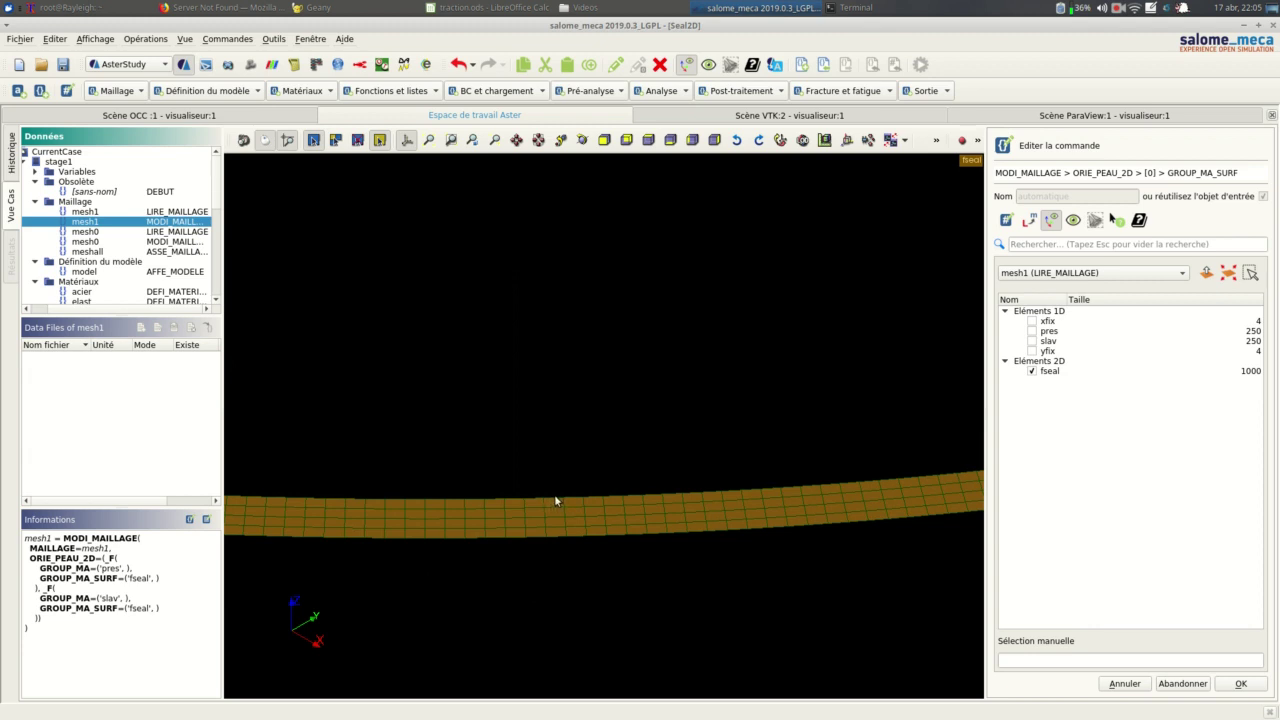
left_click(1241, 685)
left_click(1243, 686)
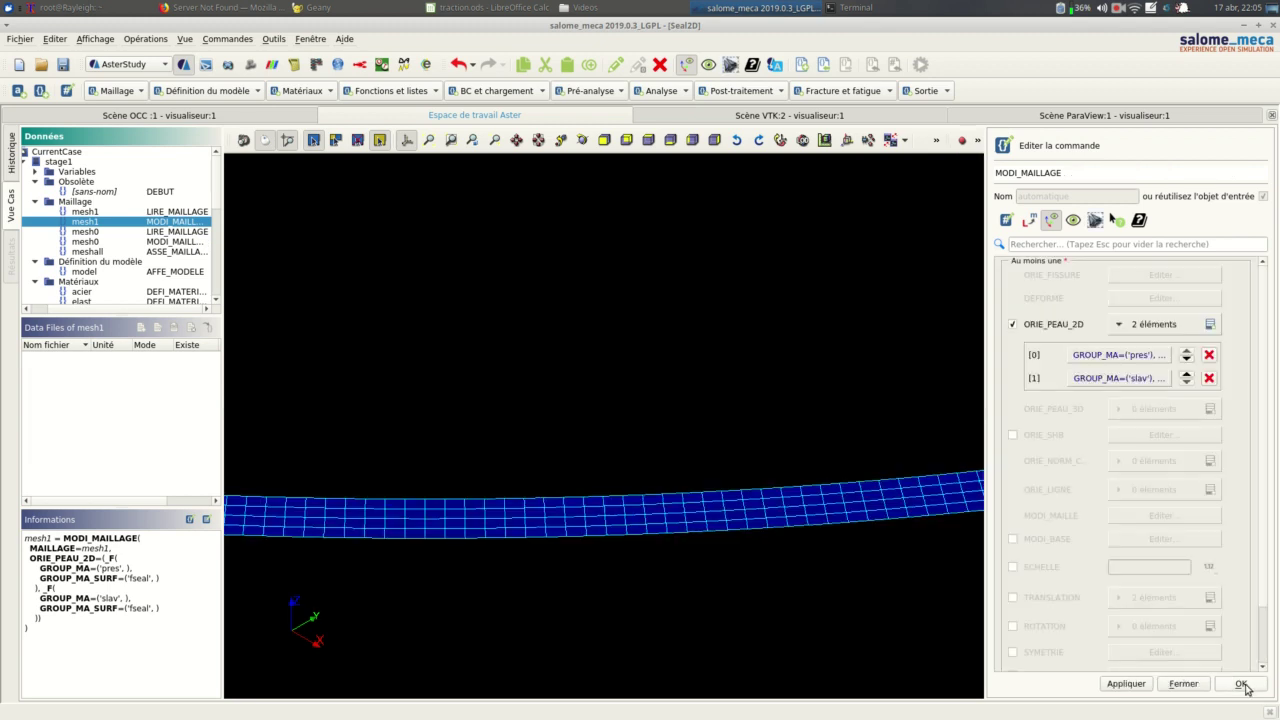
Step: Review the GROUP_MA selection of mesh1's second ORIE_PEAU_2D entry and close the MODI_MAILLAGE command
left_click(1136, 385)
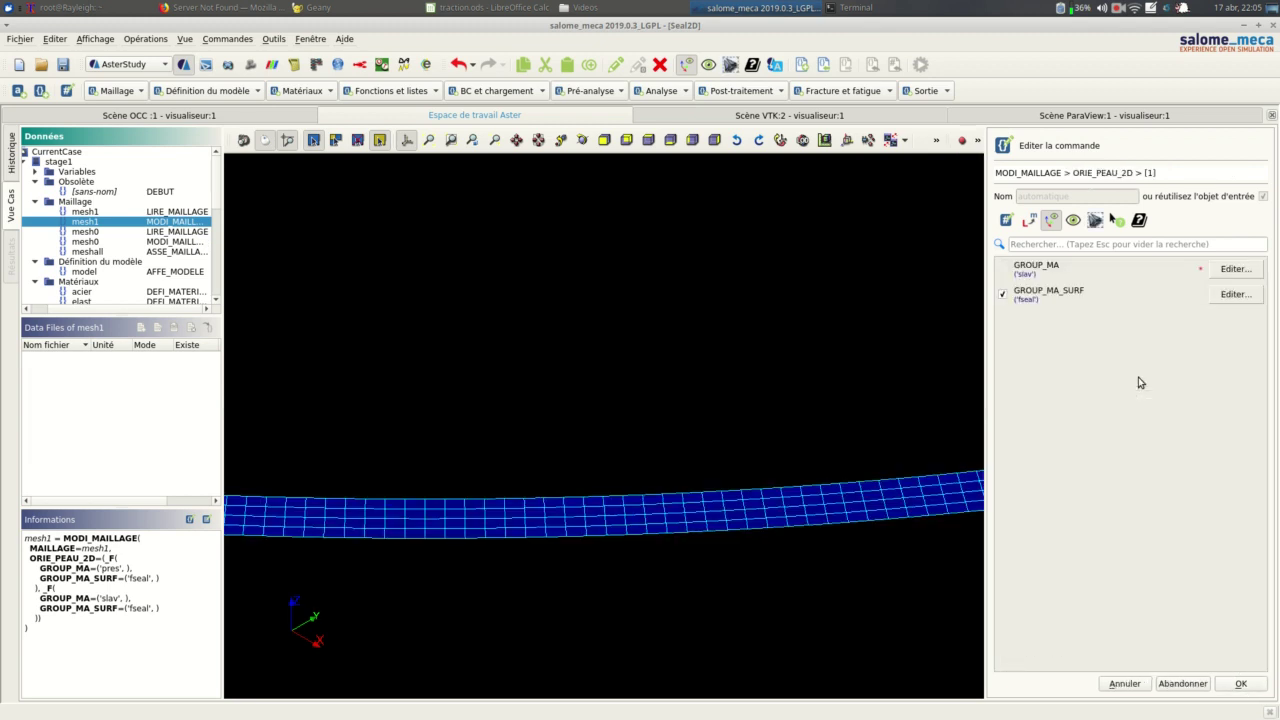
left_click(1233, 269)
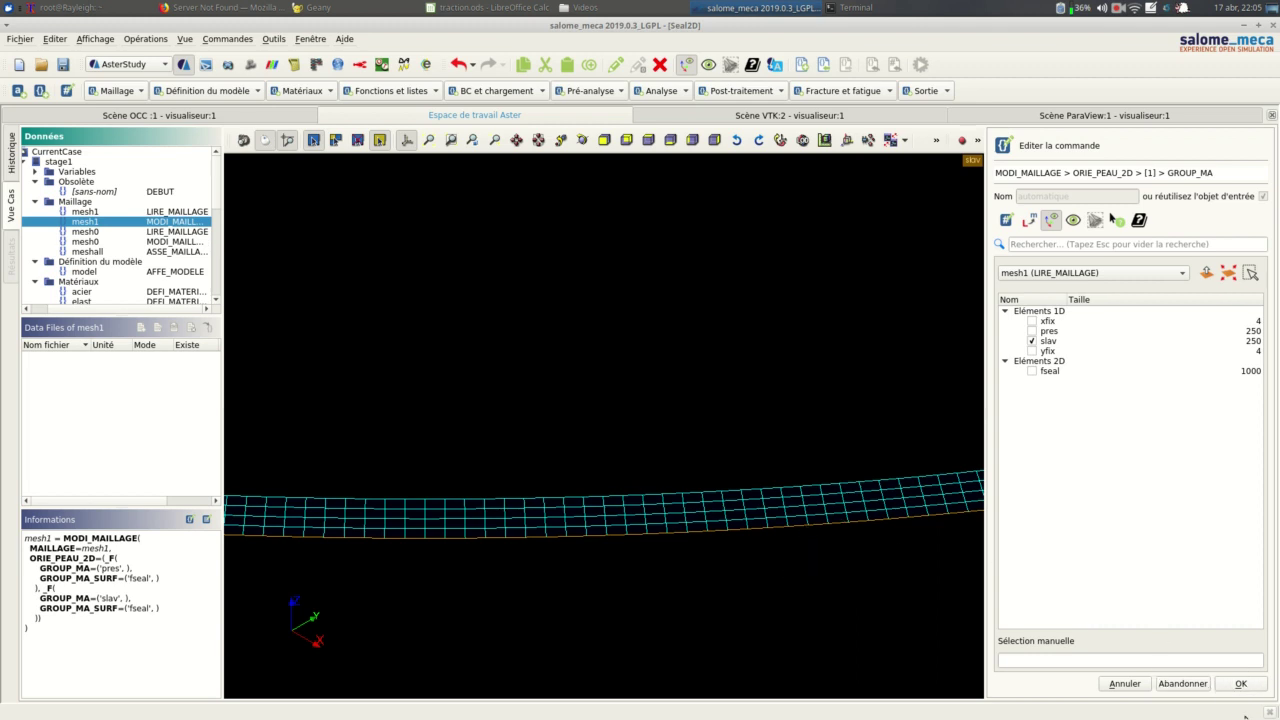
left_click(1240, 686)
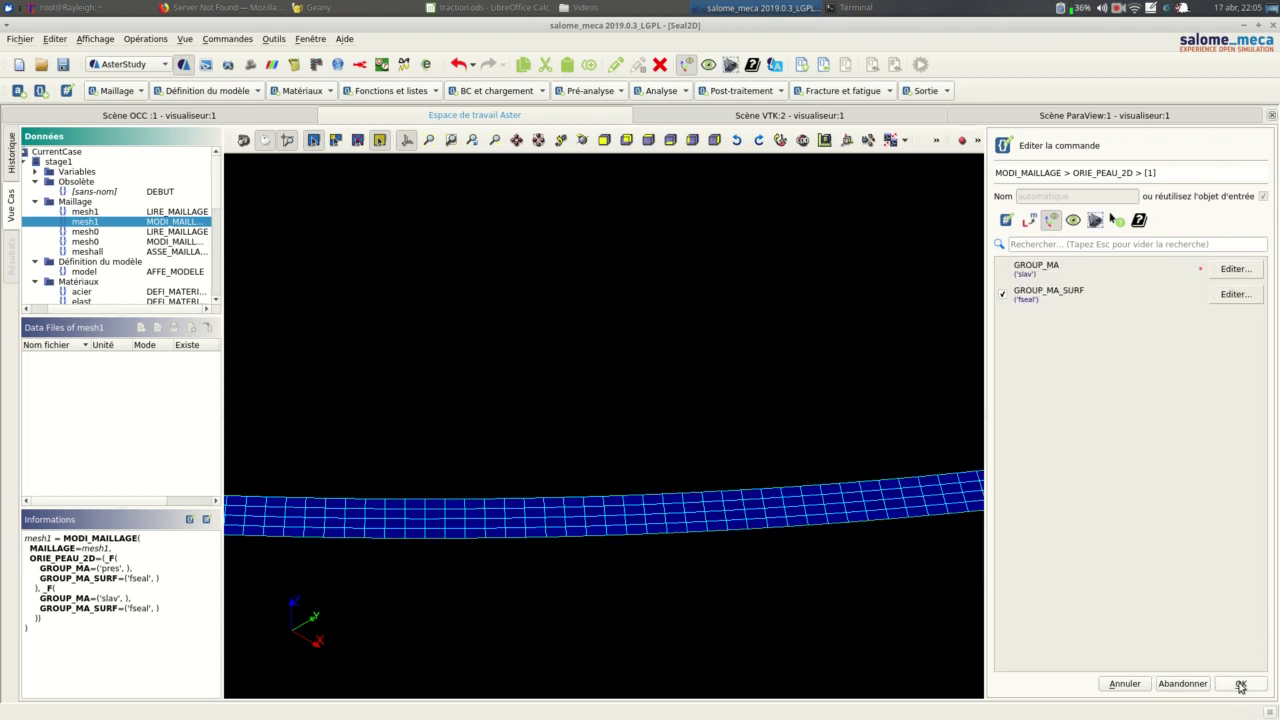
left_click(1240, 684)
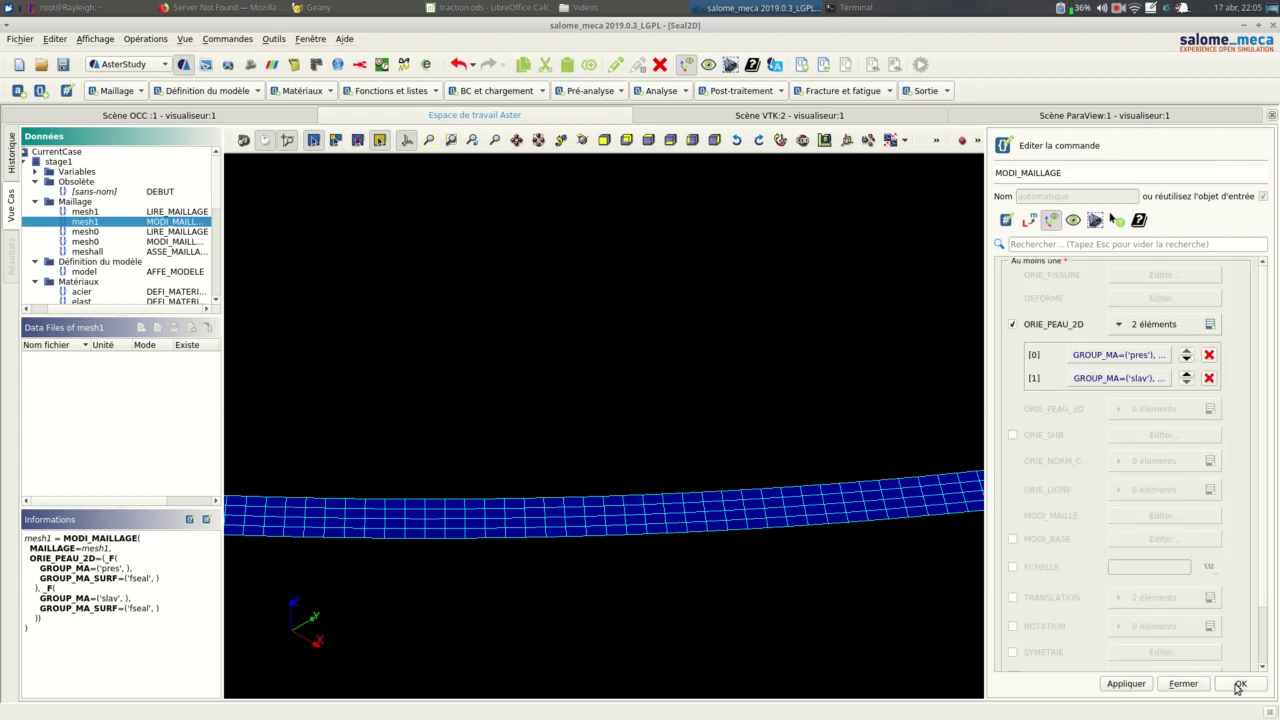
left_click(1240, 684)
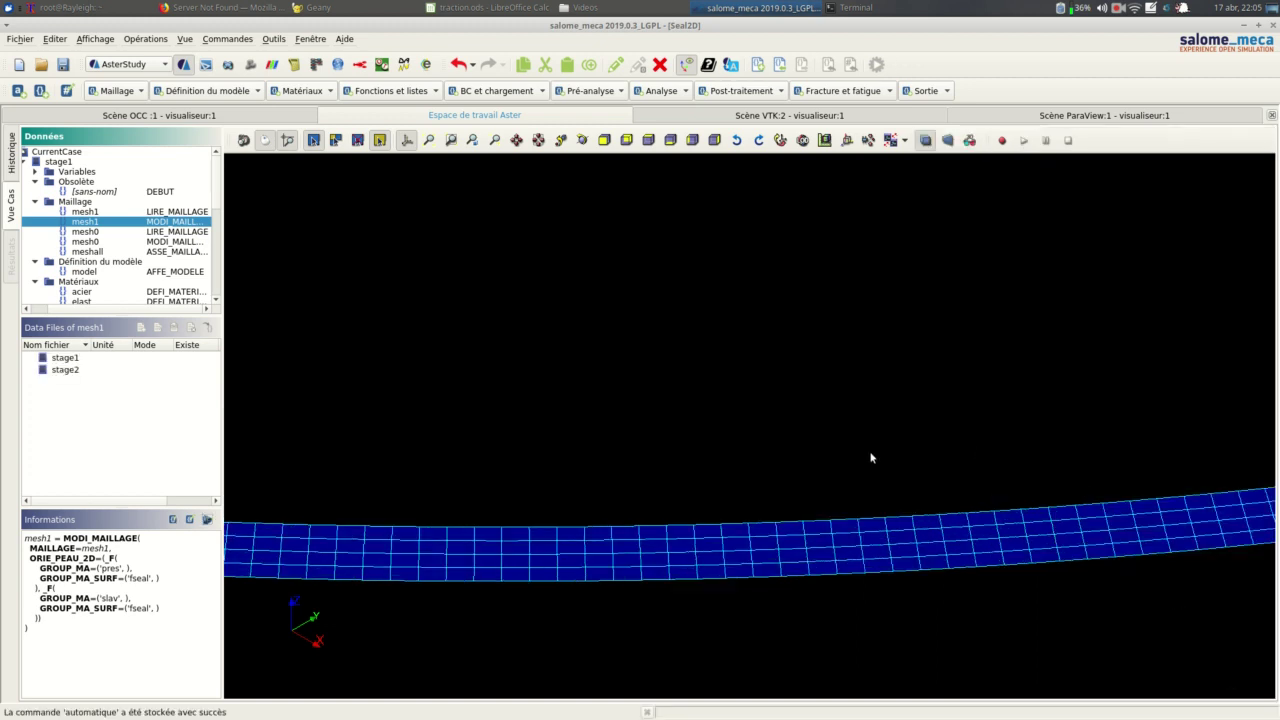
Step: Review mesh0's LIRE_MAILLAGE command and inspect the groups concerned by its MODI_MAILLAGE command, hiding the GROUP_MA_SURF group for a look at the edges
double_click(182, 232)
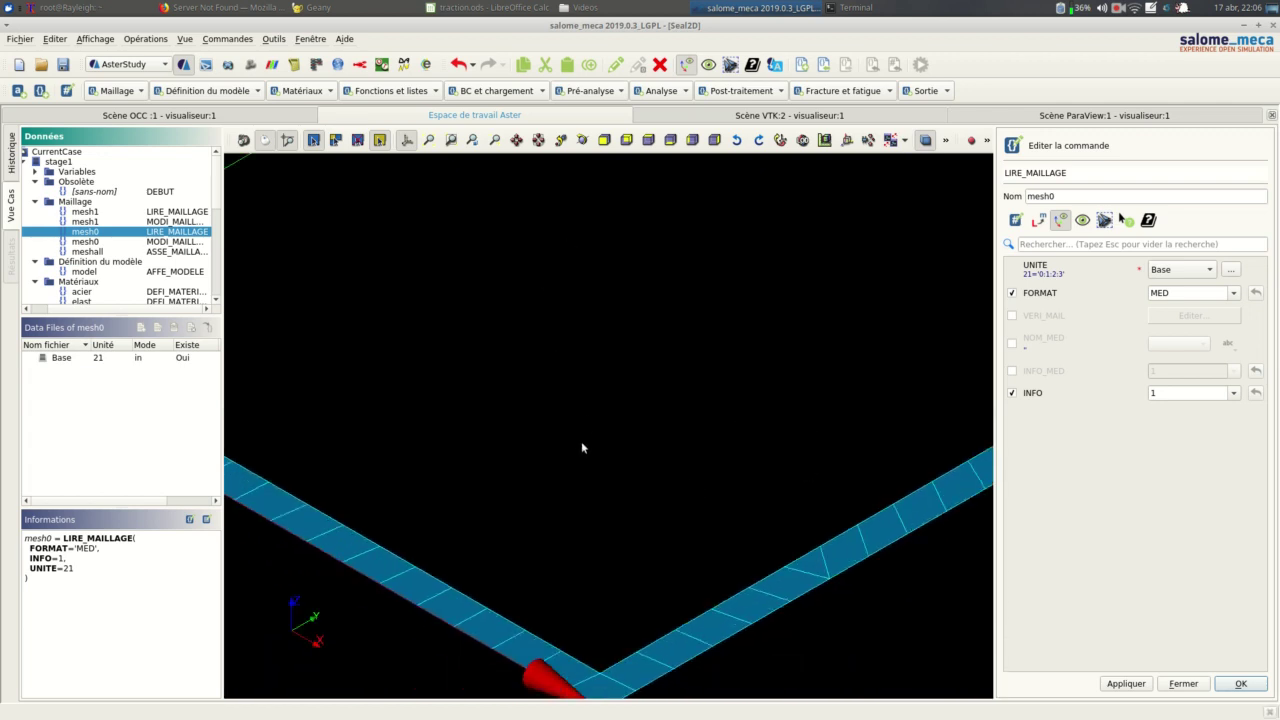
left_click(1240, 686)
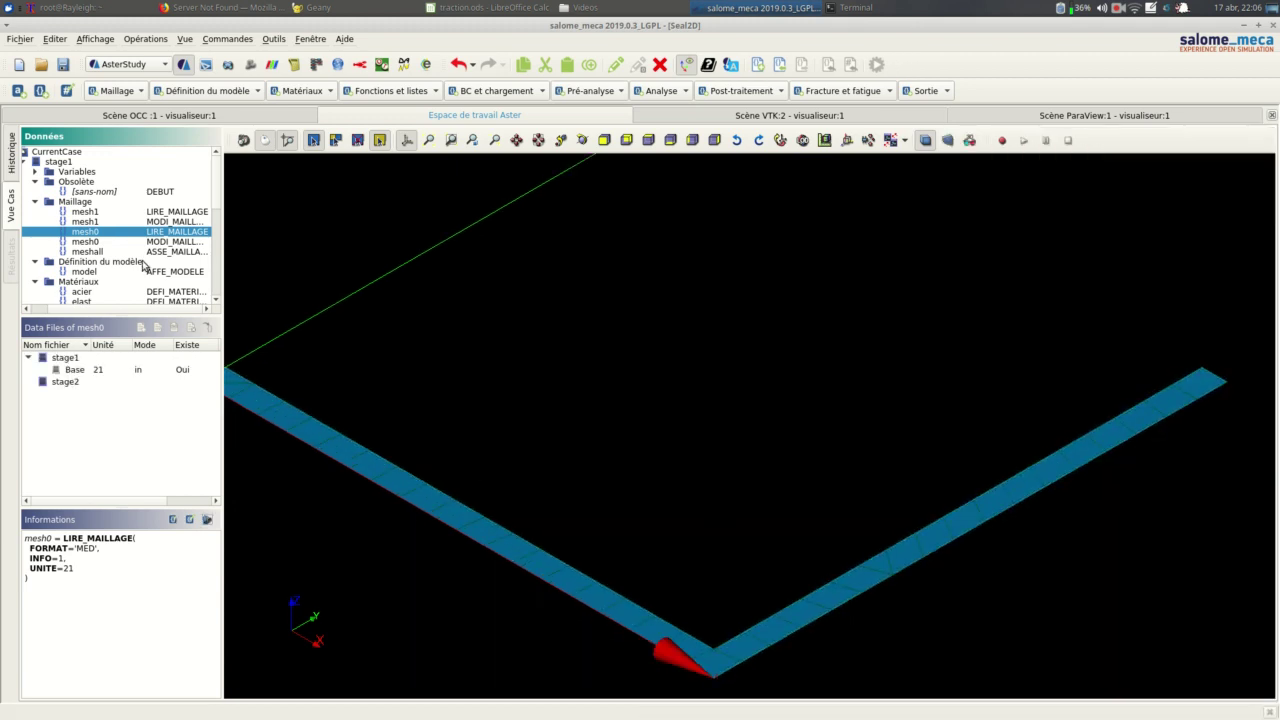
left_click(159, 243)
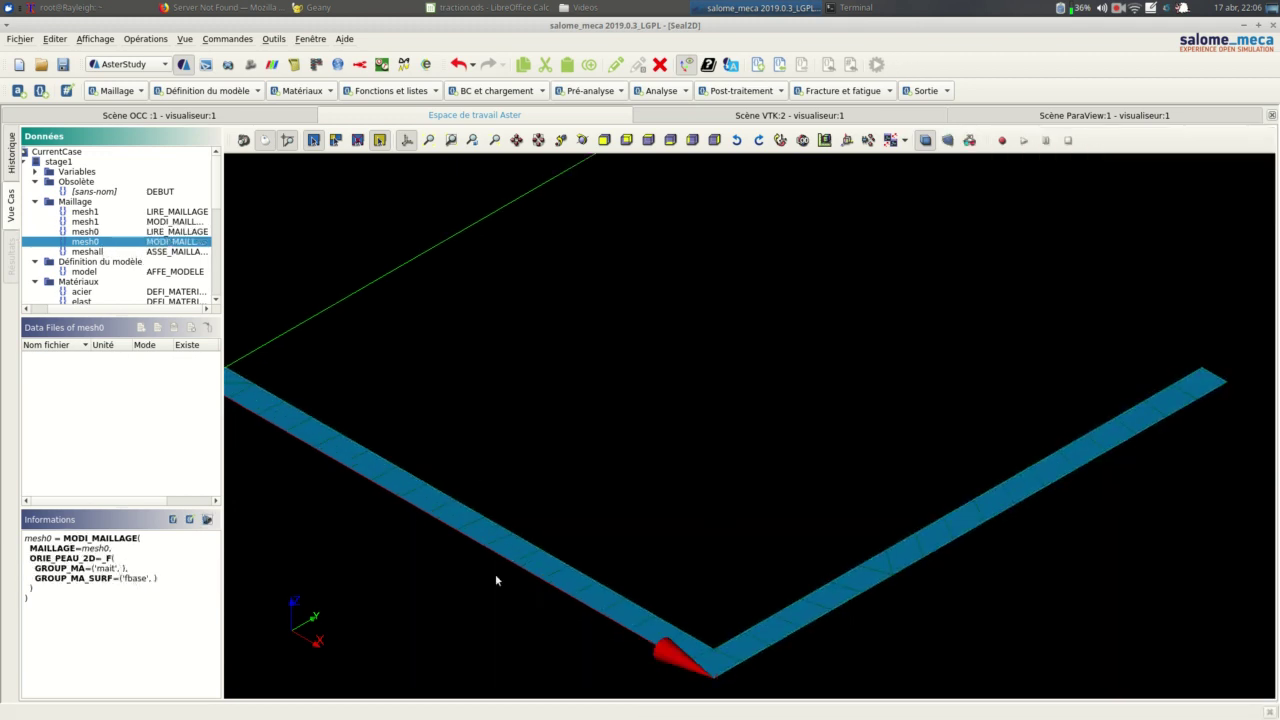
left_click(207, 520)
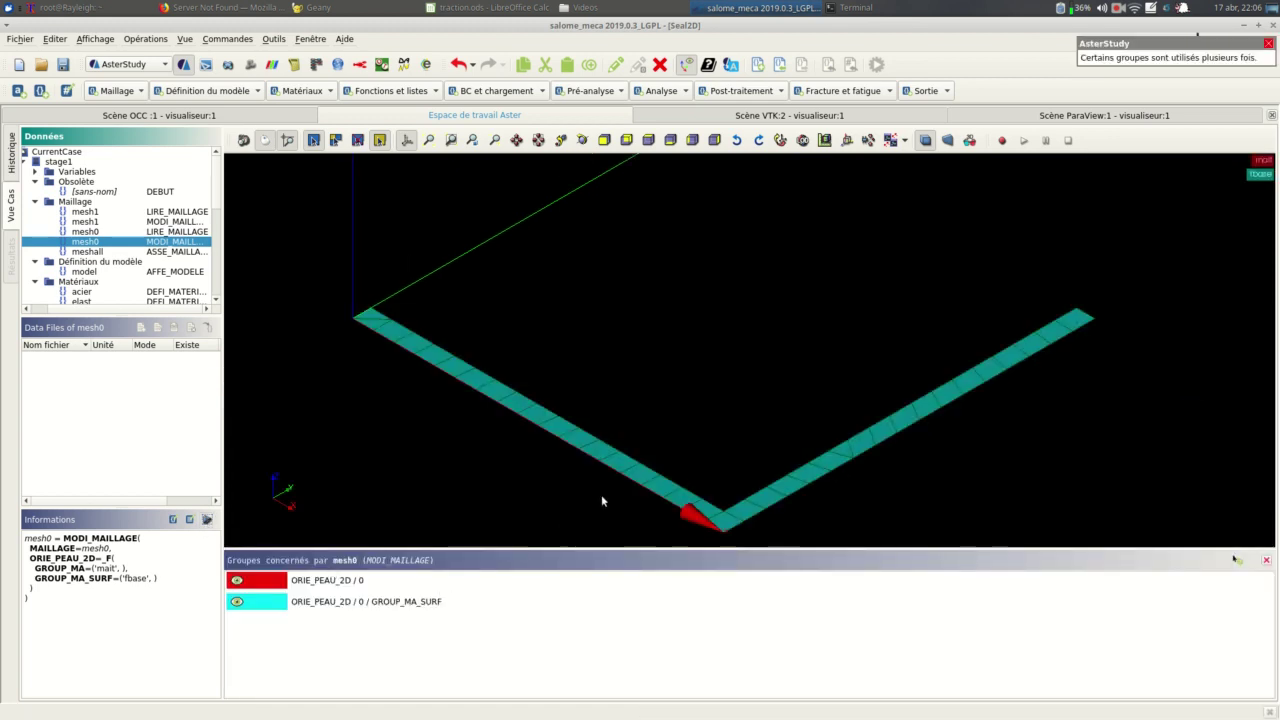
left_click(237, 601)
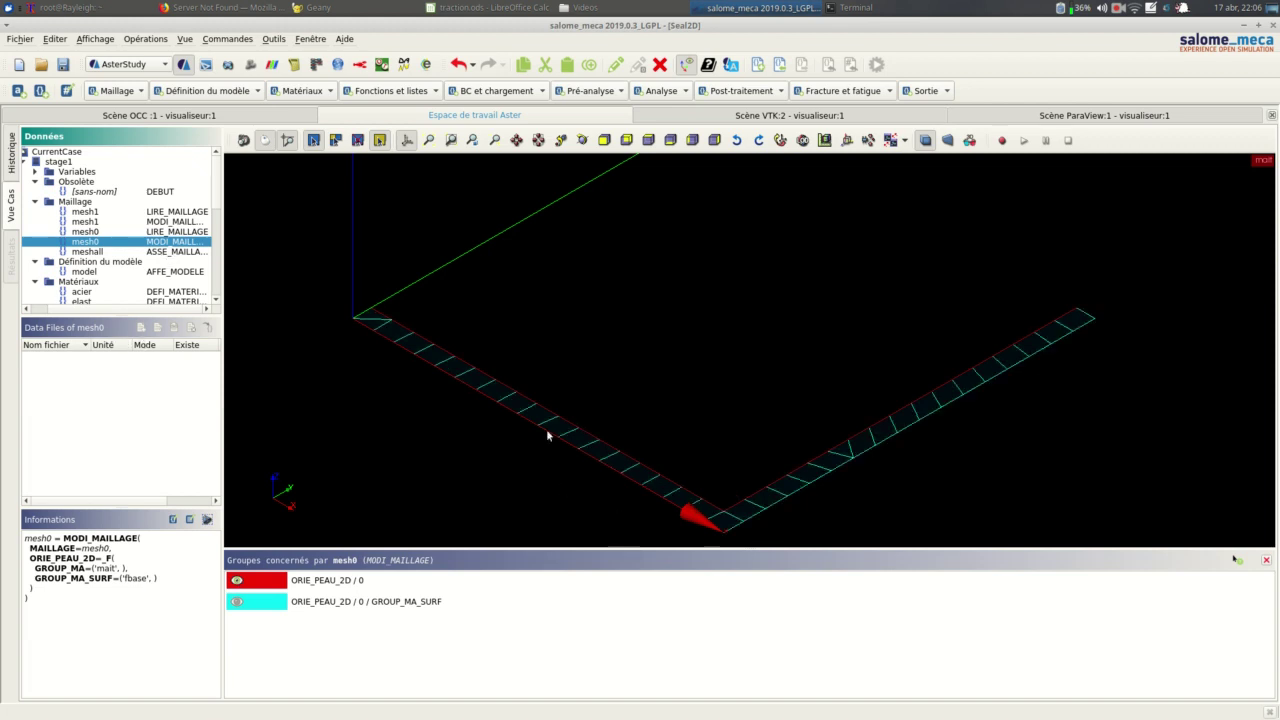
left_click(207, 522)
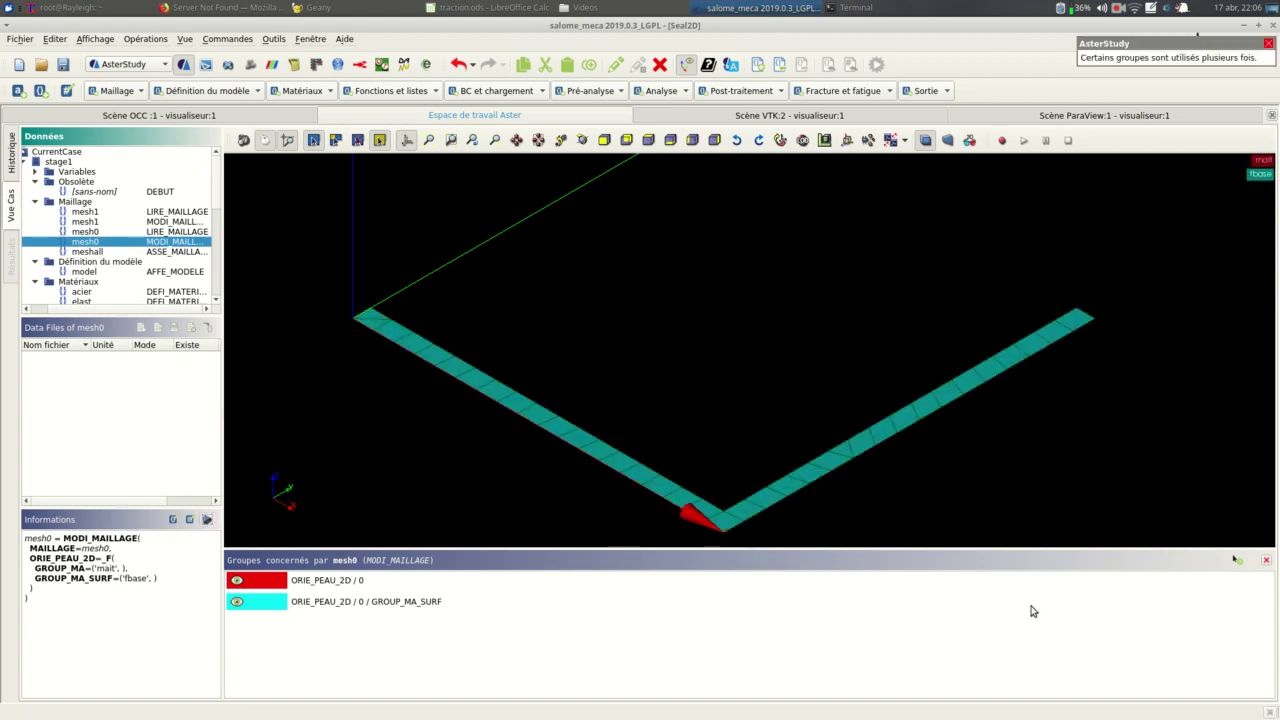
left_click(1267, 562)
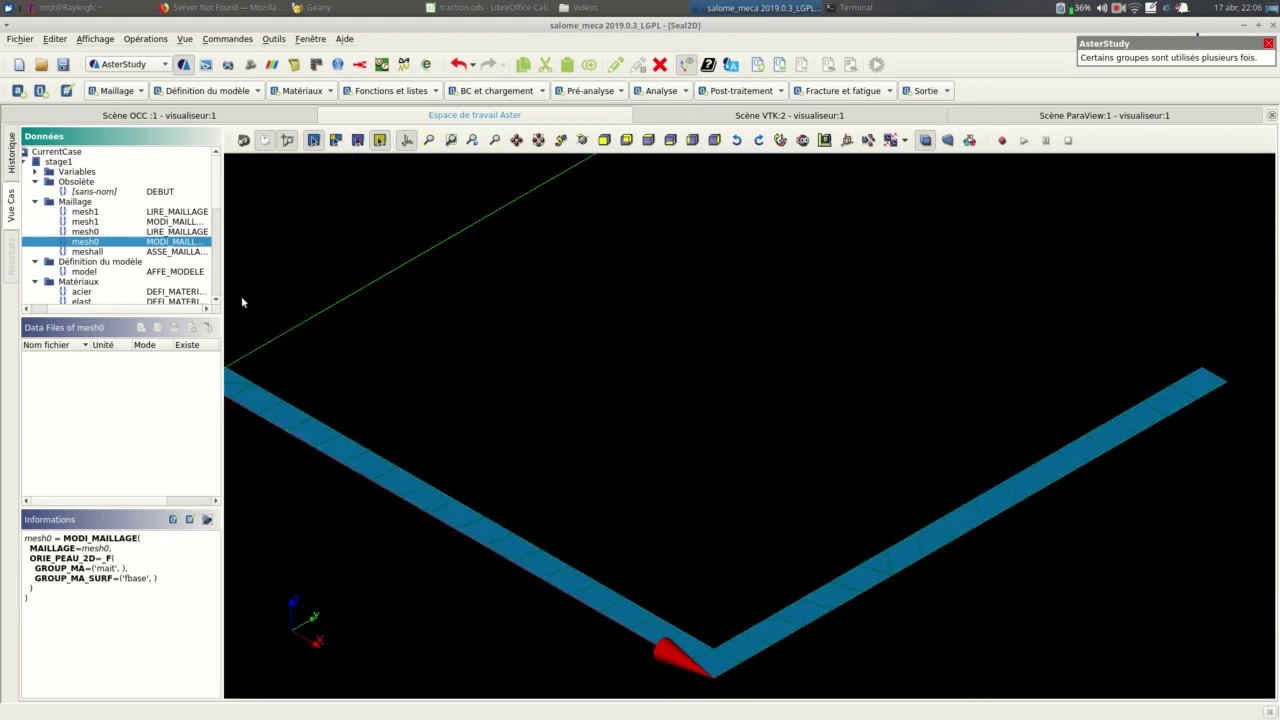
Step: Review meshall's ASSE_MAILLAGE command and the phenomenon and modelisation in the AFFE entry of model's AFFE_MODELE command
double_click(198, 252)
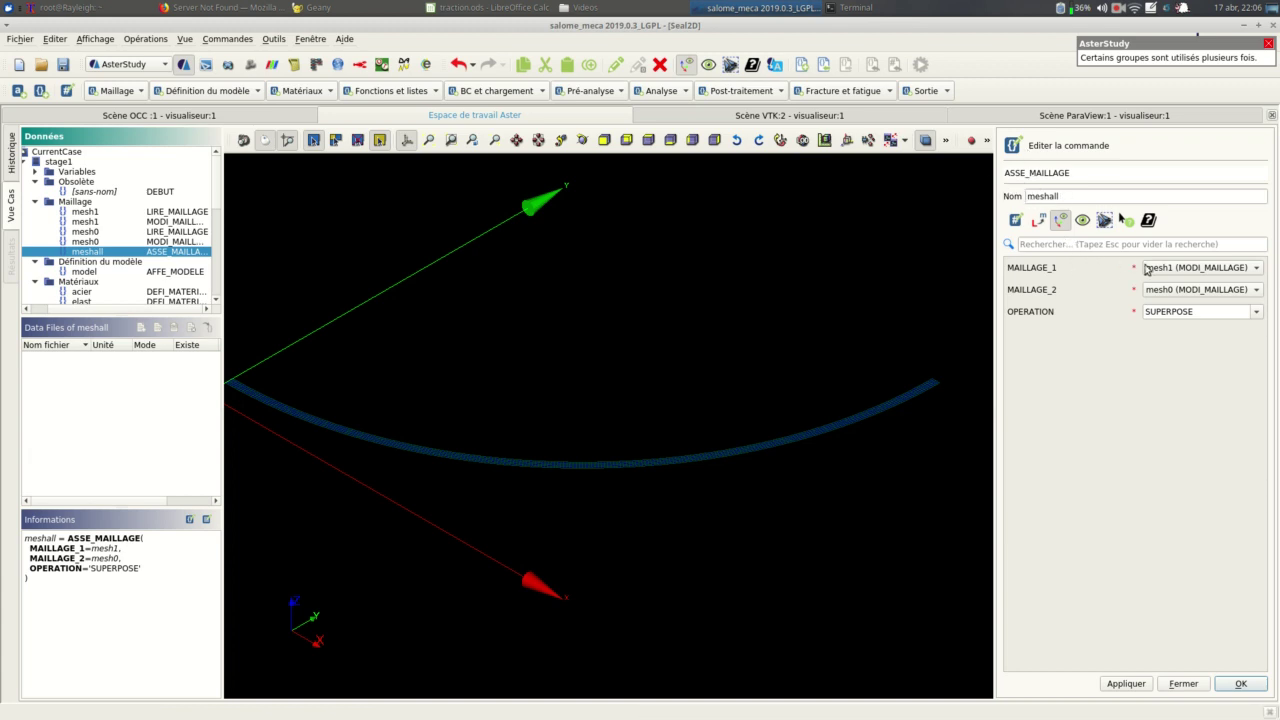
left_click(1242, 685)
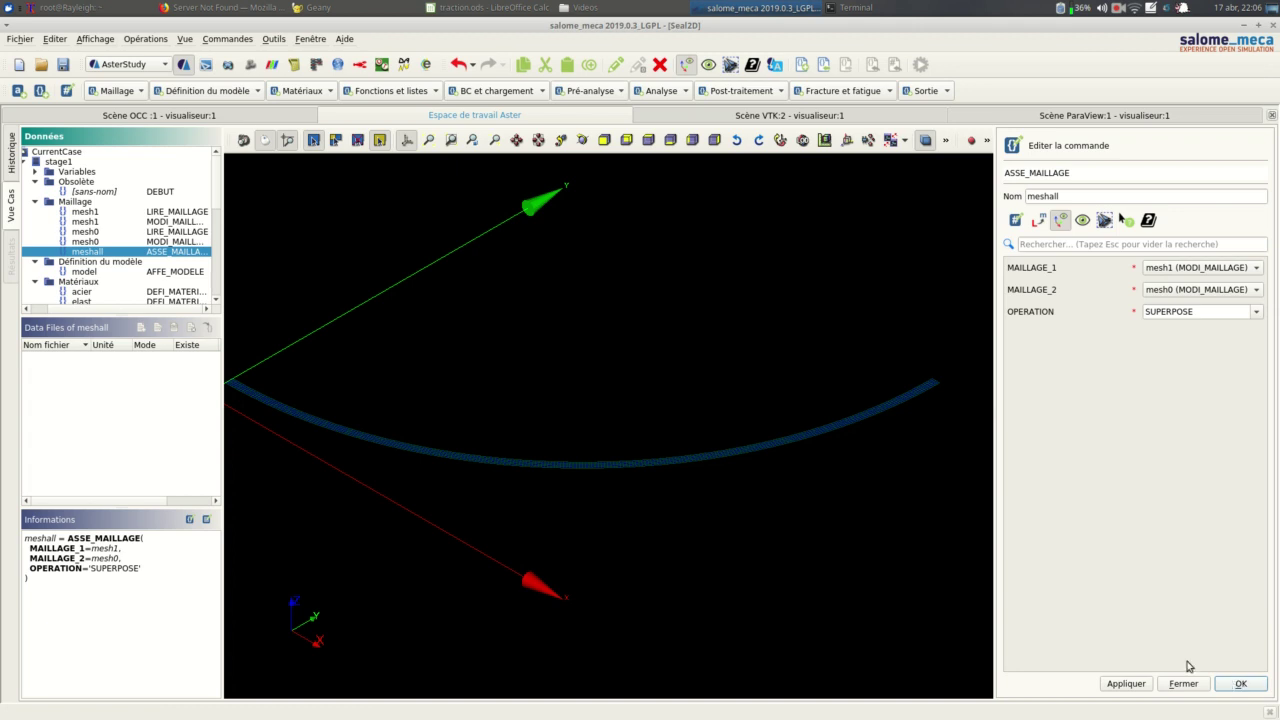
double_click(115, 273)
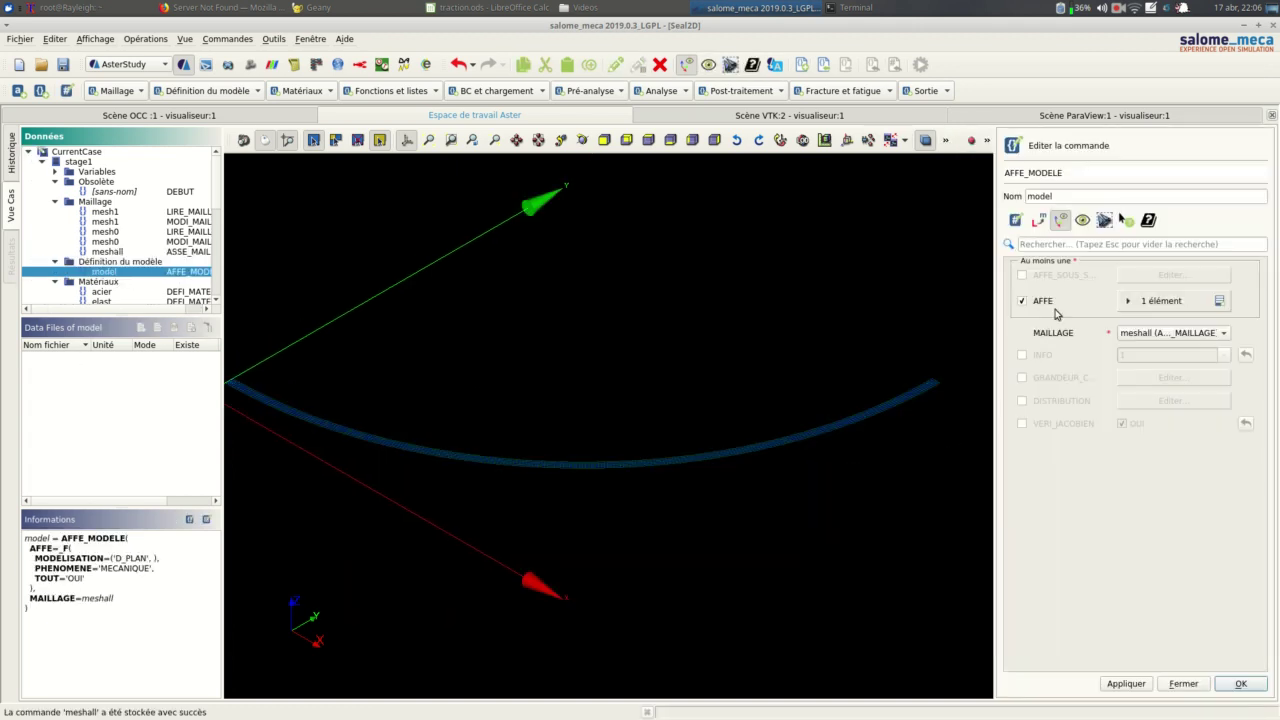
left_click(1170, 304)
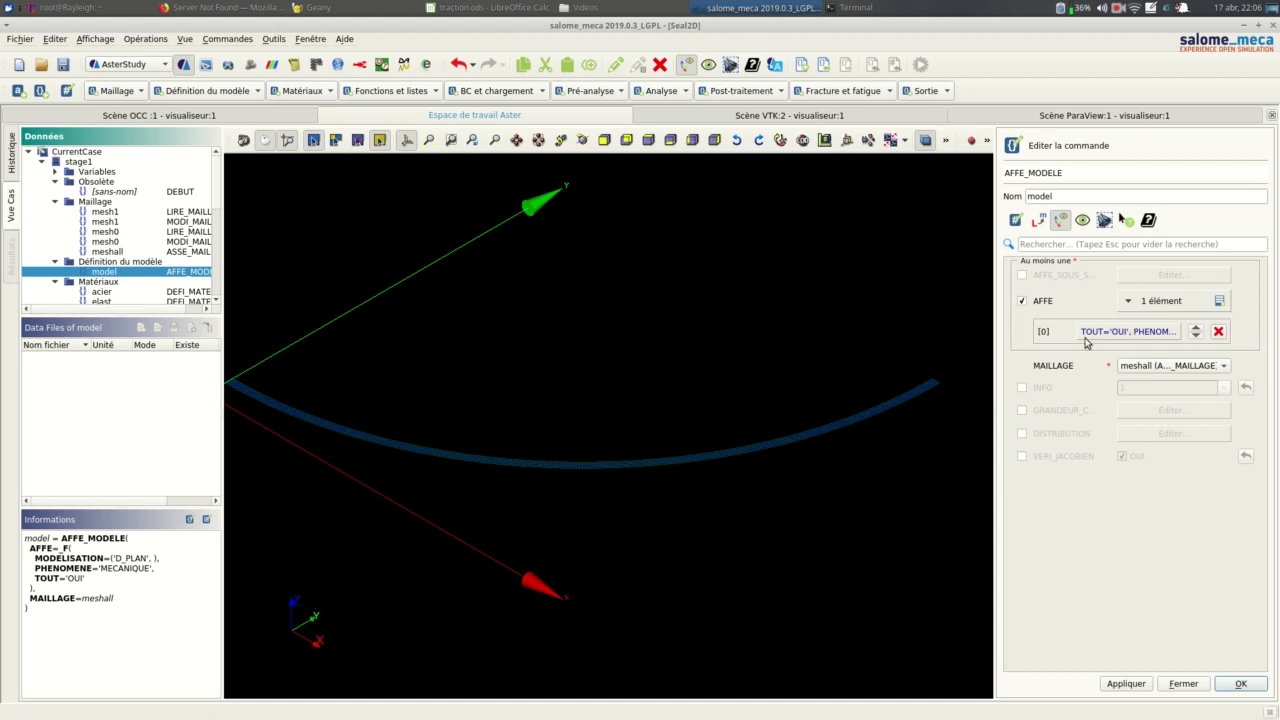
left_click(1133, 336)
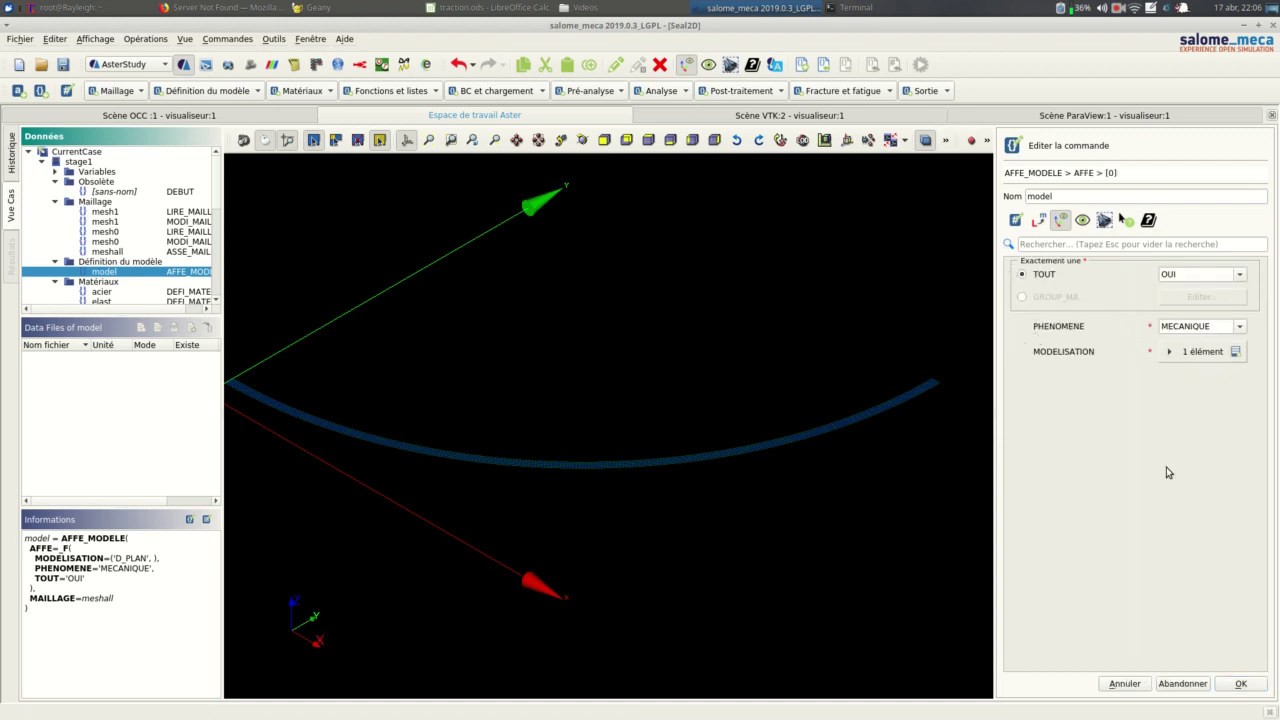
left_click(1211, 354)
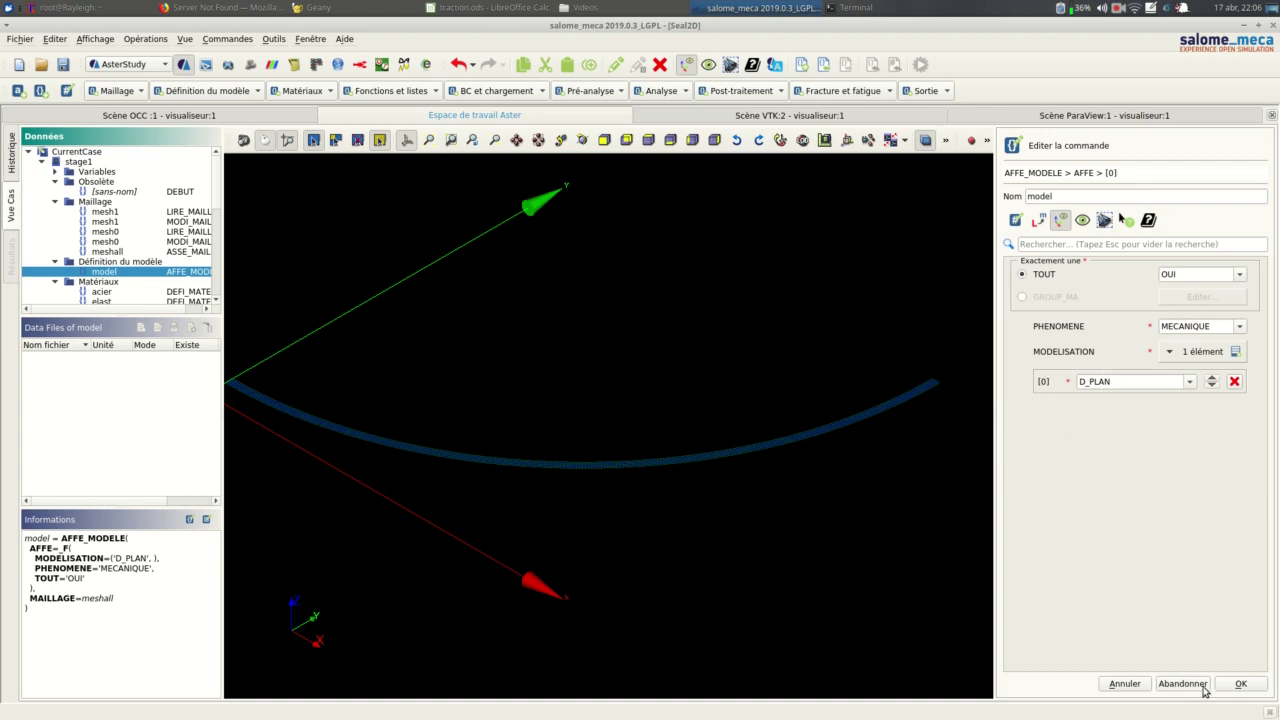
left_click(1242, 684)
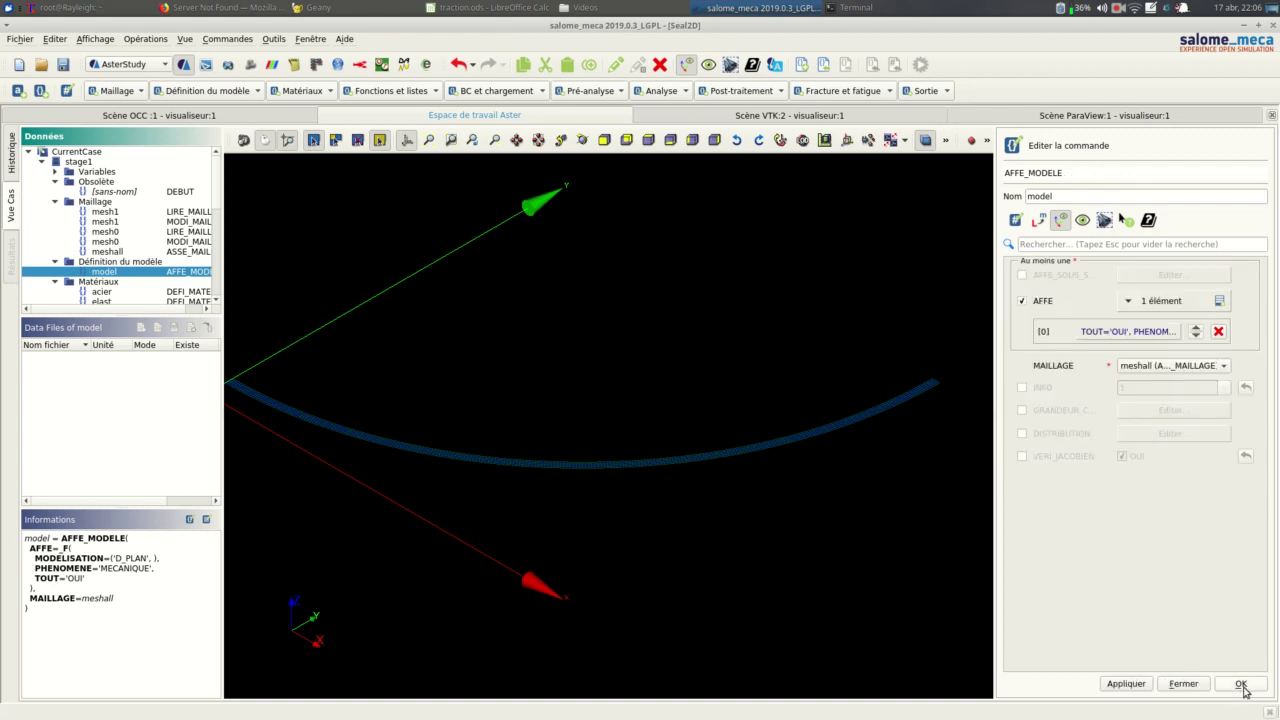
left_click(1240, 686)
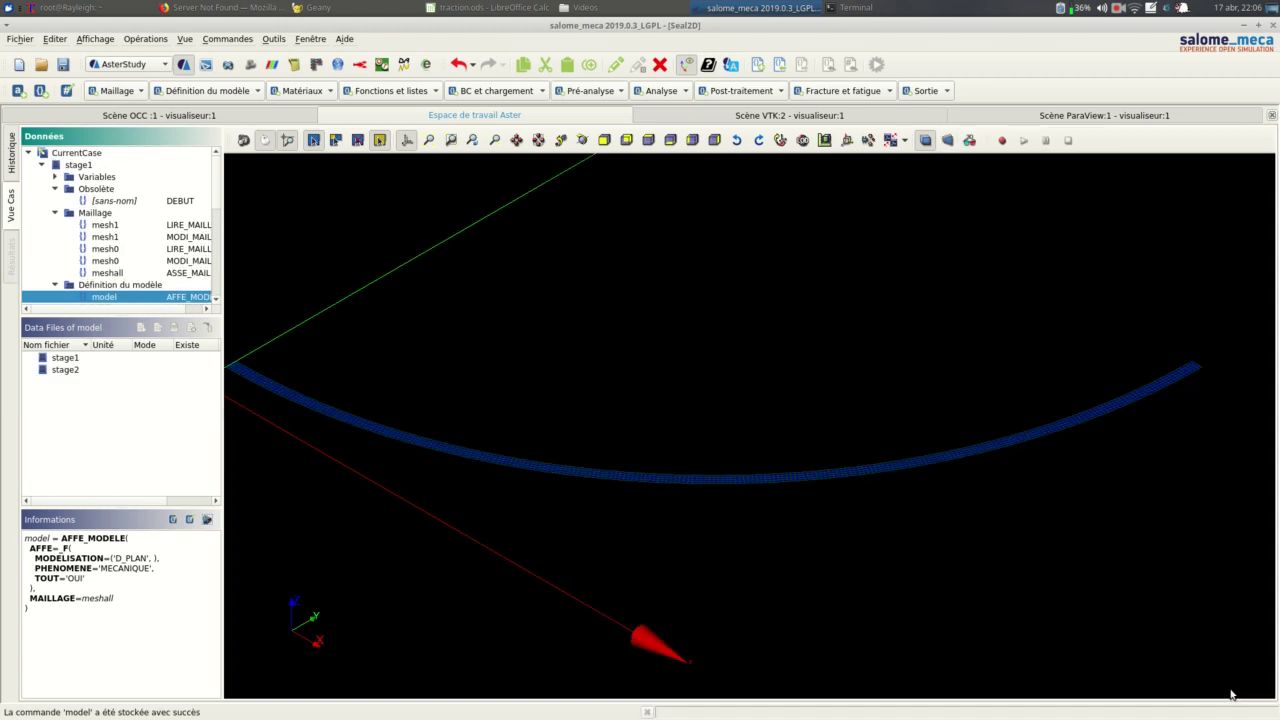
Step: Review the acier and elast material definitions and the resnl STAT_NON_LINE analysis command
scroll(115, 205, "down", 4)
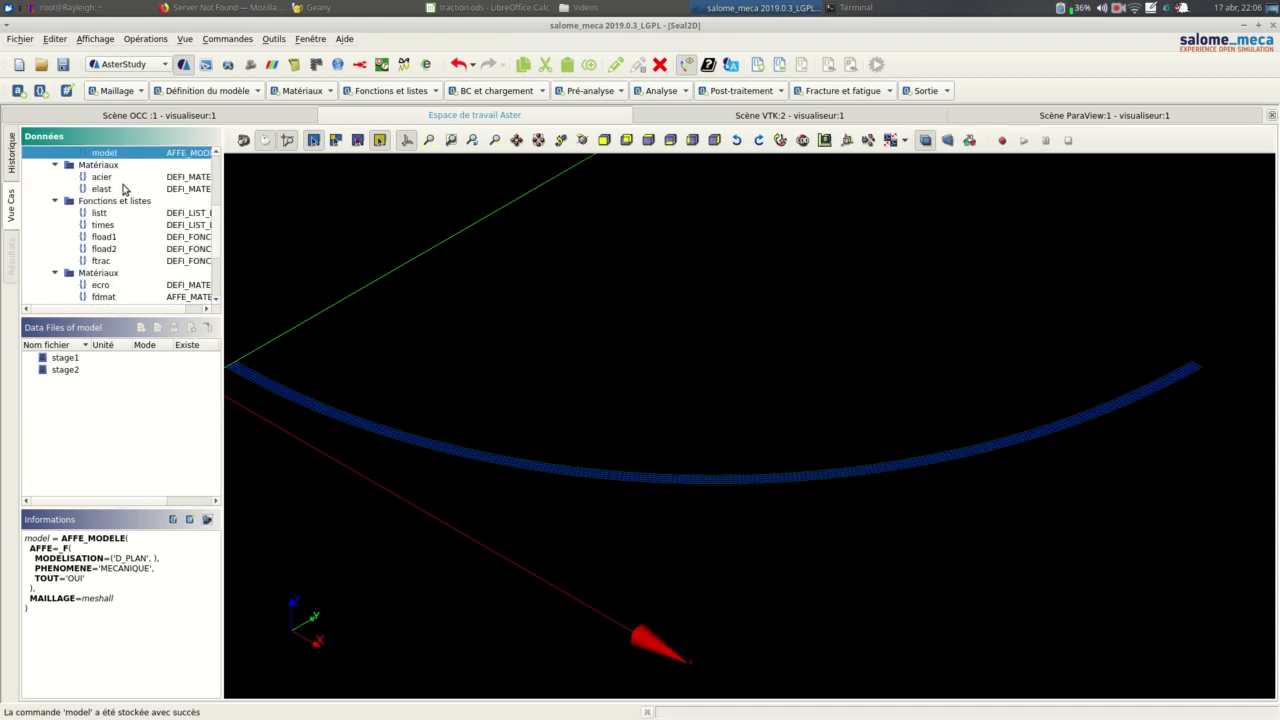
left_click(132, 184)
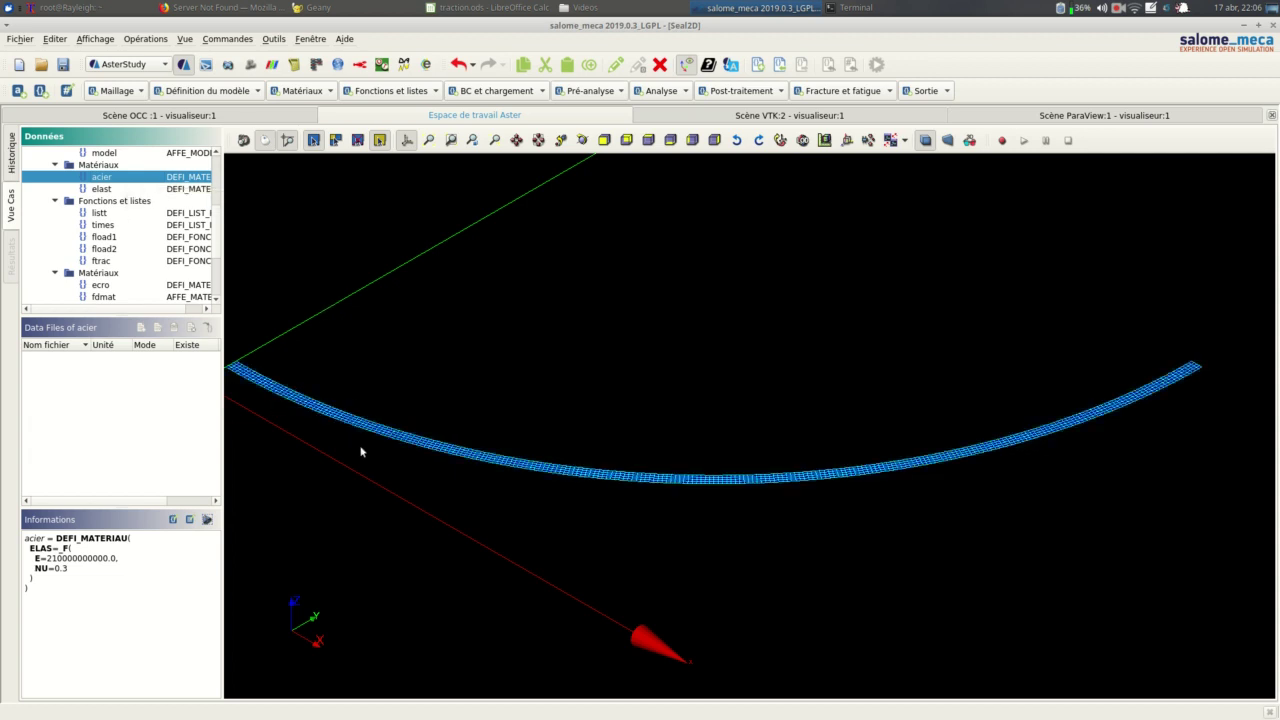
left_click(147, 189)
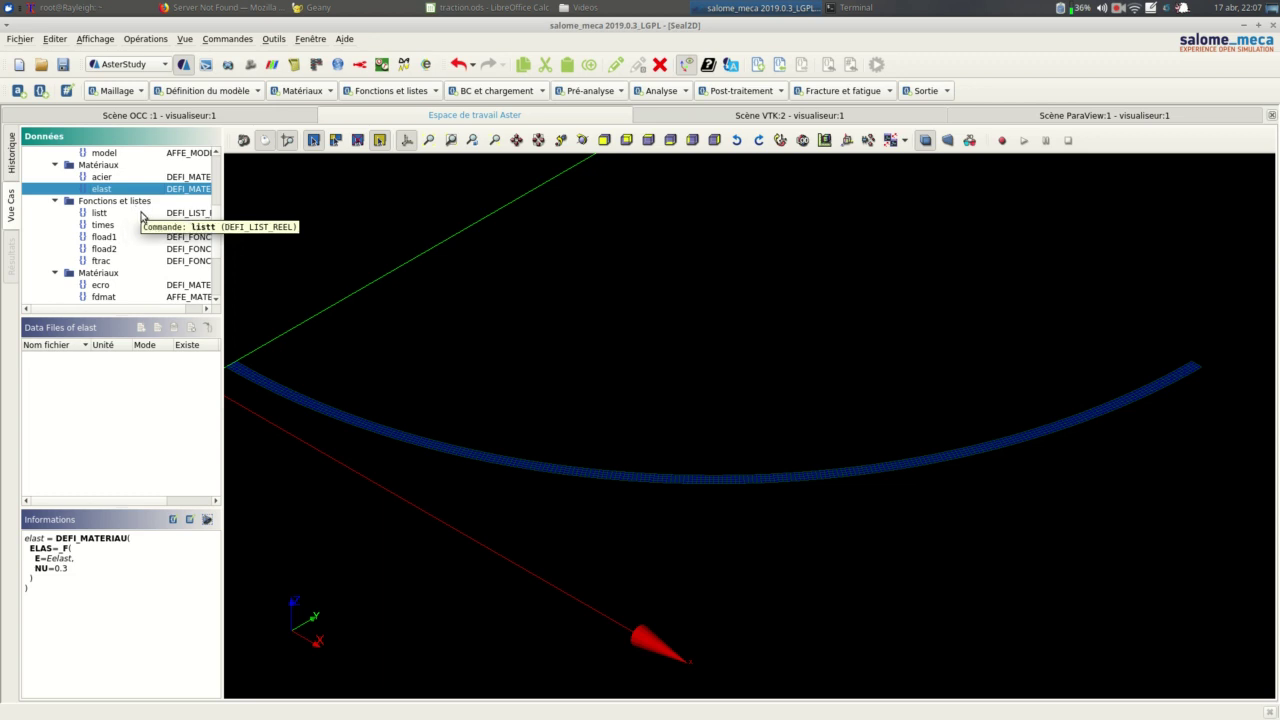
scroll(126, 248, "down", 3)
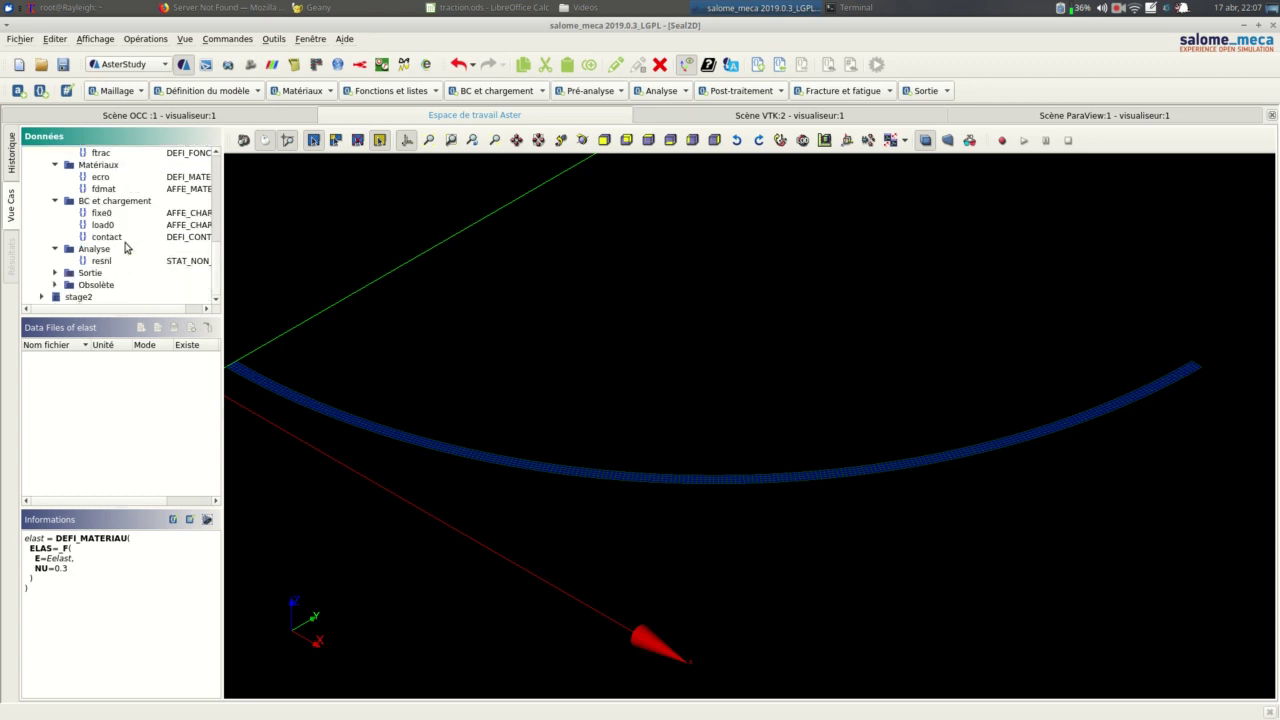
left_click(177, 262)
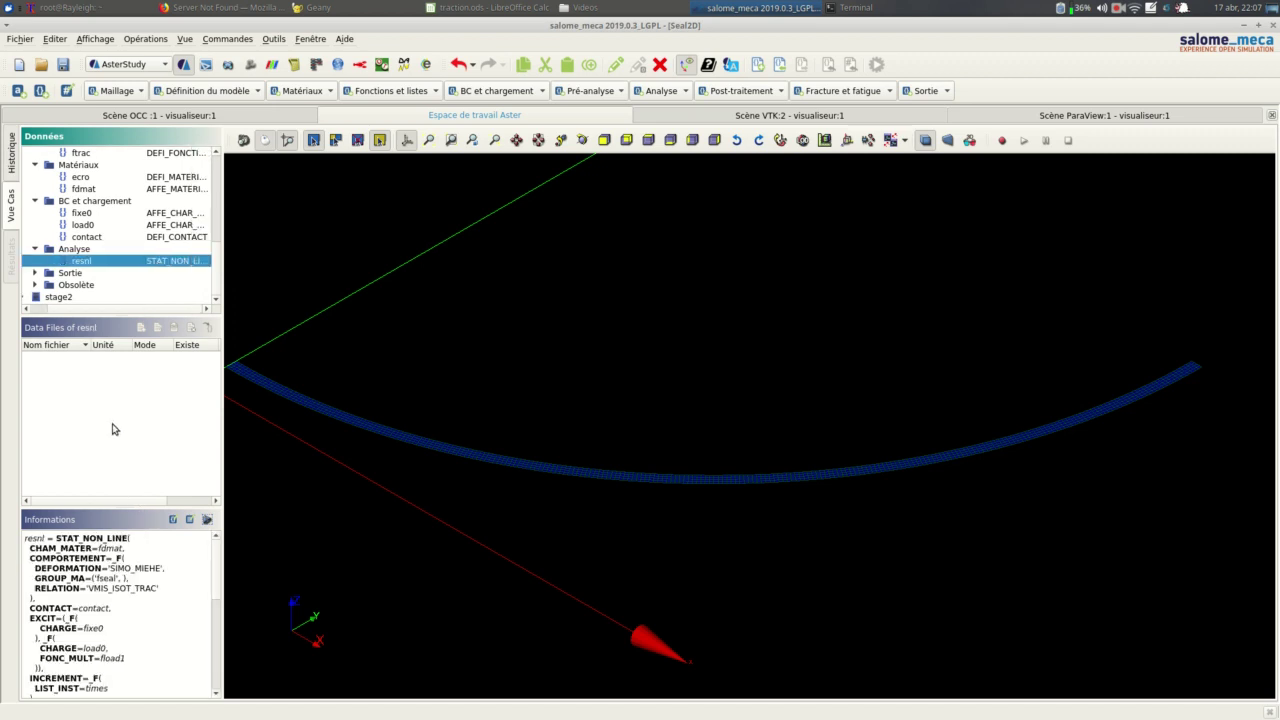
Step: Open the listt DEFI_LIST_REEL command, review its start value and INTERVALLE table, and close it
scroll(131, 257, "up", 3)
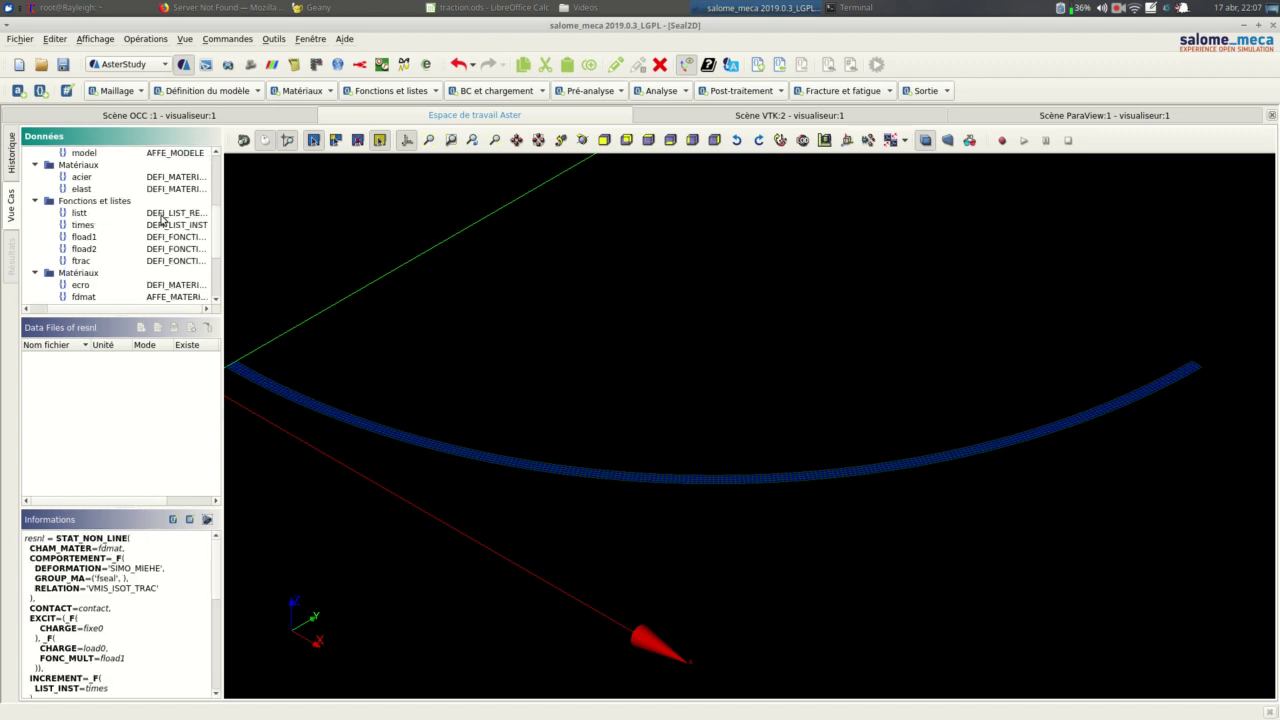
left_click(166, 218)
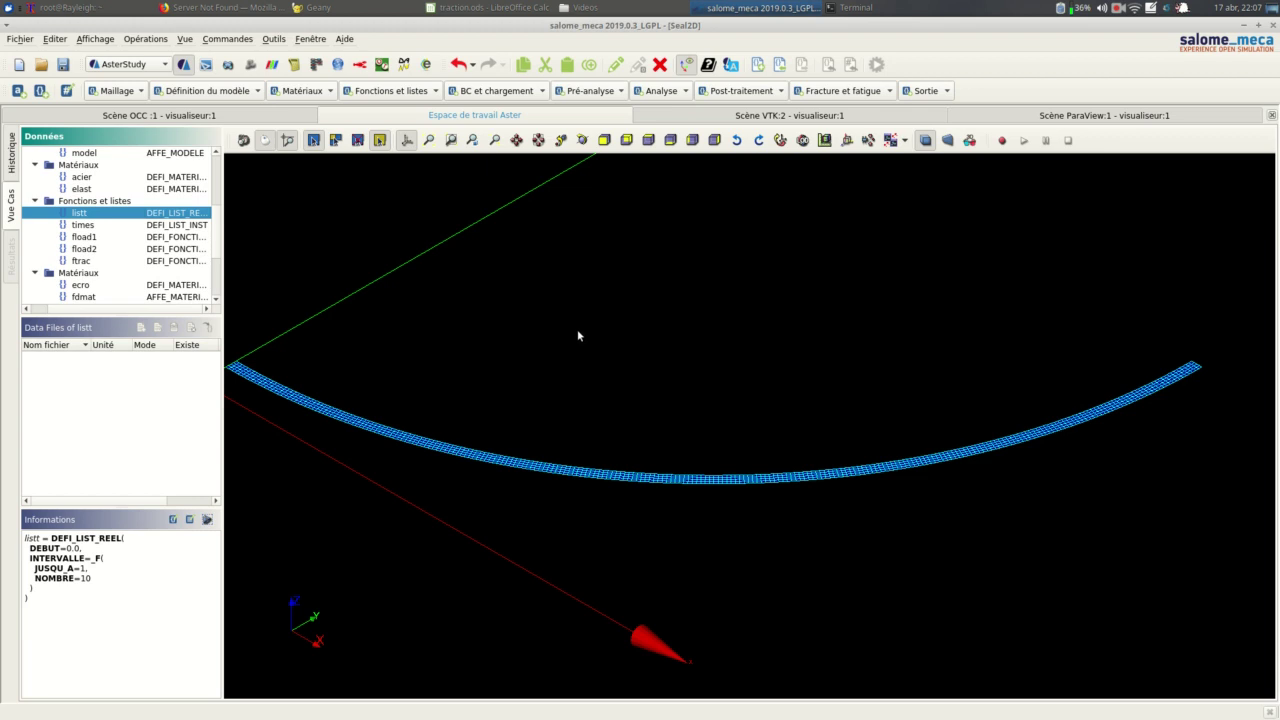
double_click(185, 214)
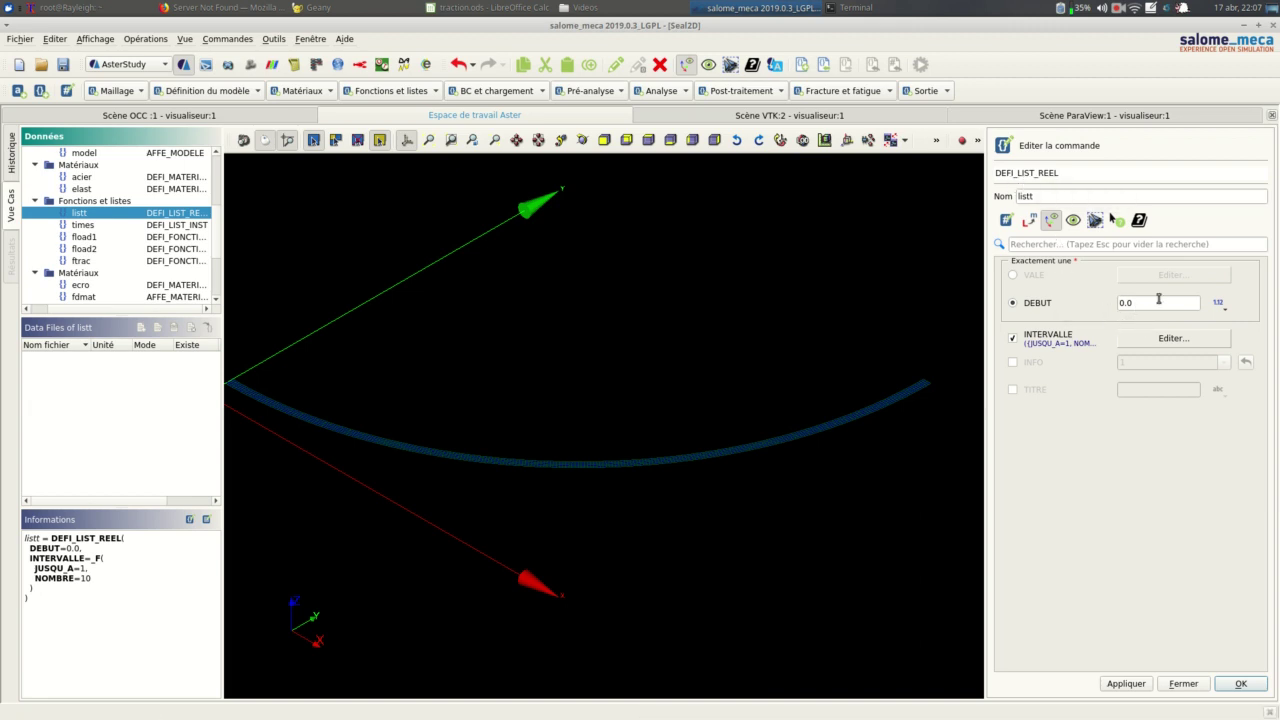
left_click(1161, 340)
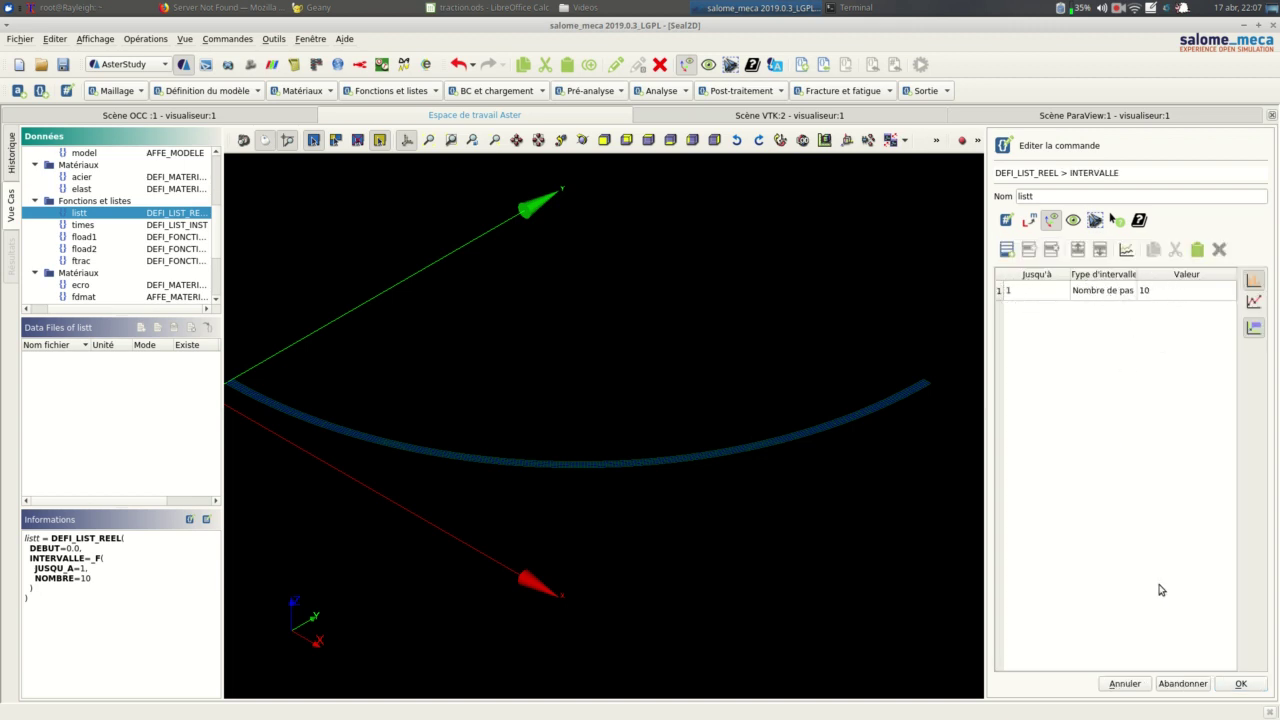
left_click(1241, 684)
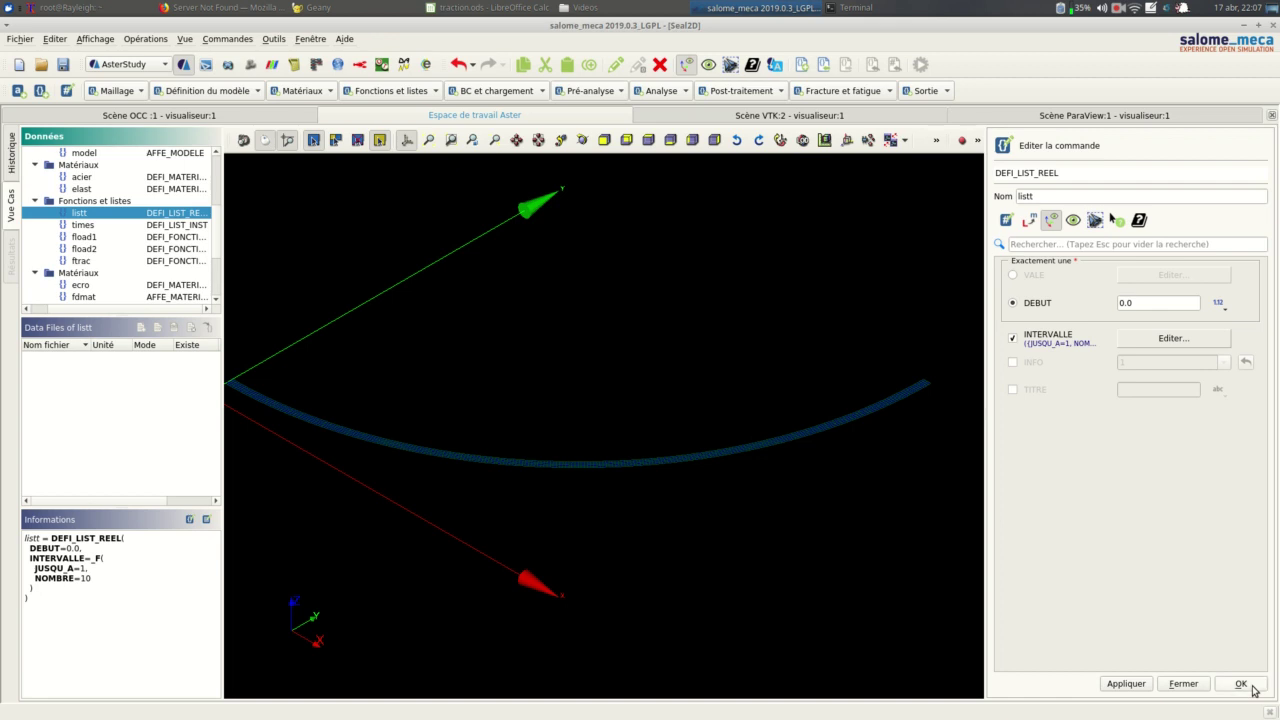
left_click(1242, 684)
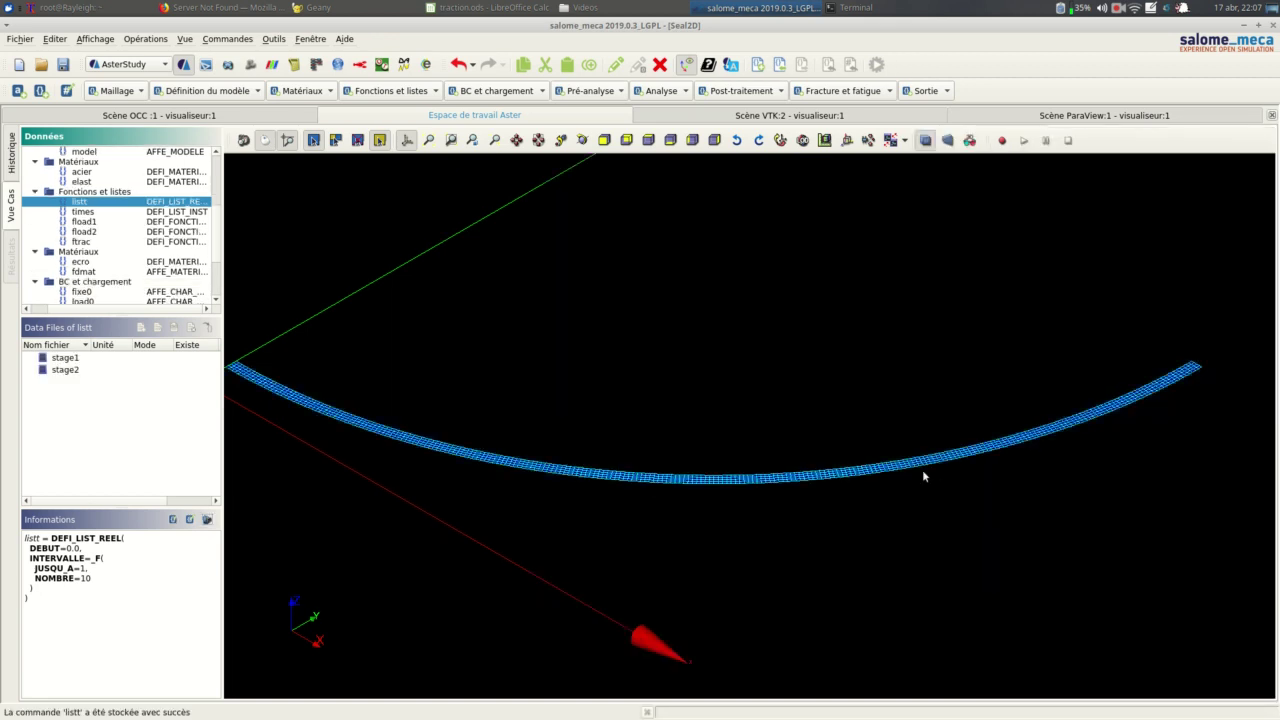
Step: Open the times DEFI_LIST_INST command, review its DEFI_LIST source and the ECHEC entry's subdivision settings, and close it
double_click(189, 216)
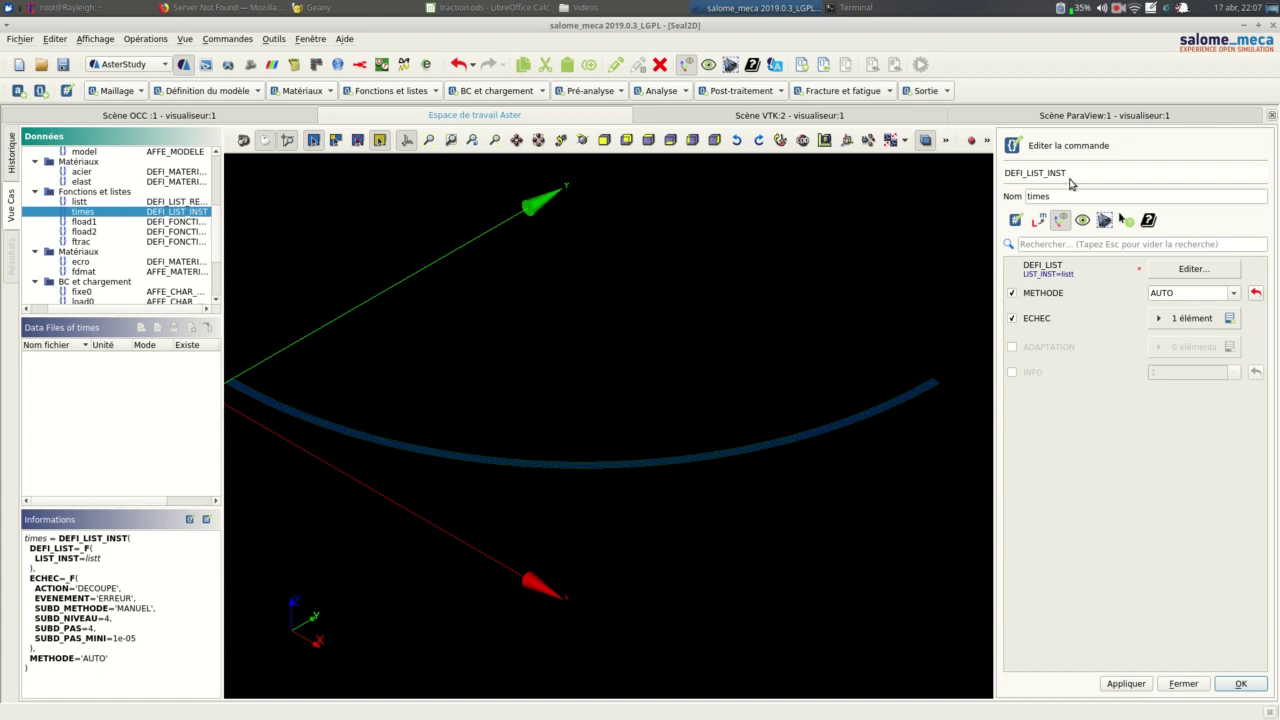
left_click(1192, 268)
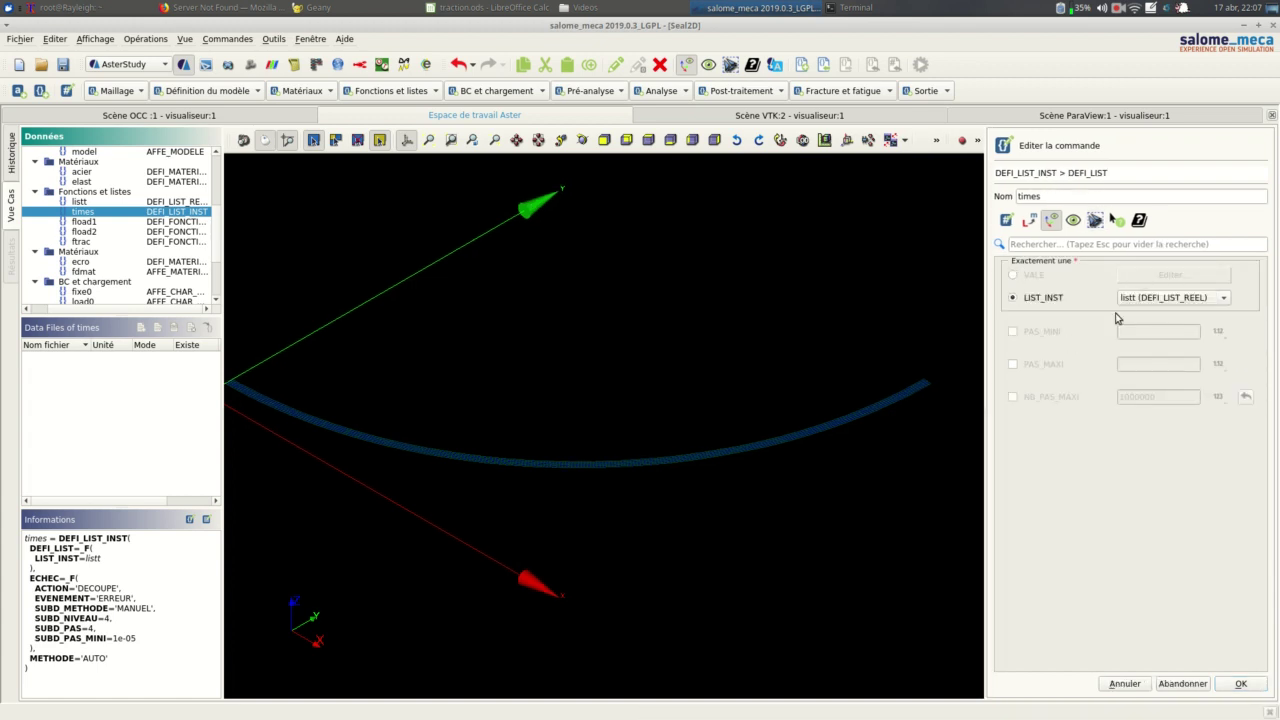
left_click(1240, 684)
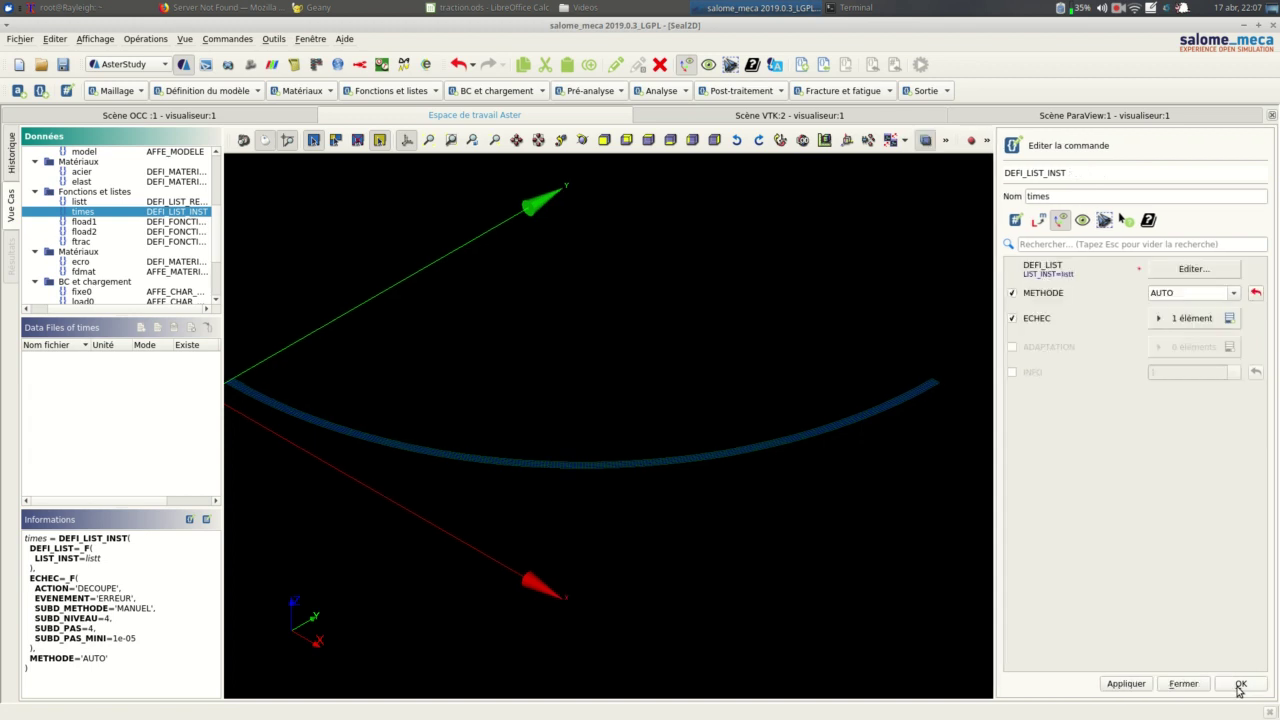
left_click(1190, 318)
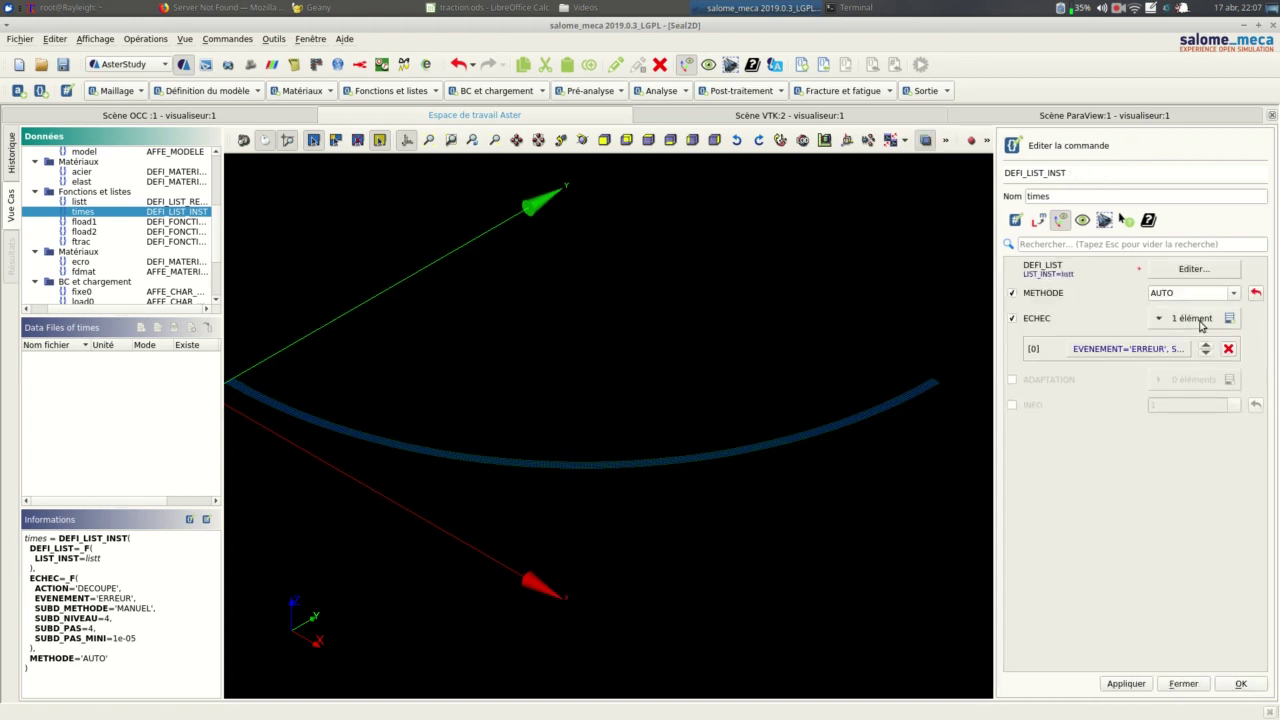
left_click(1110, 349)
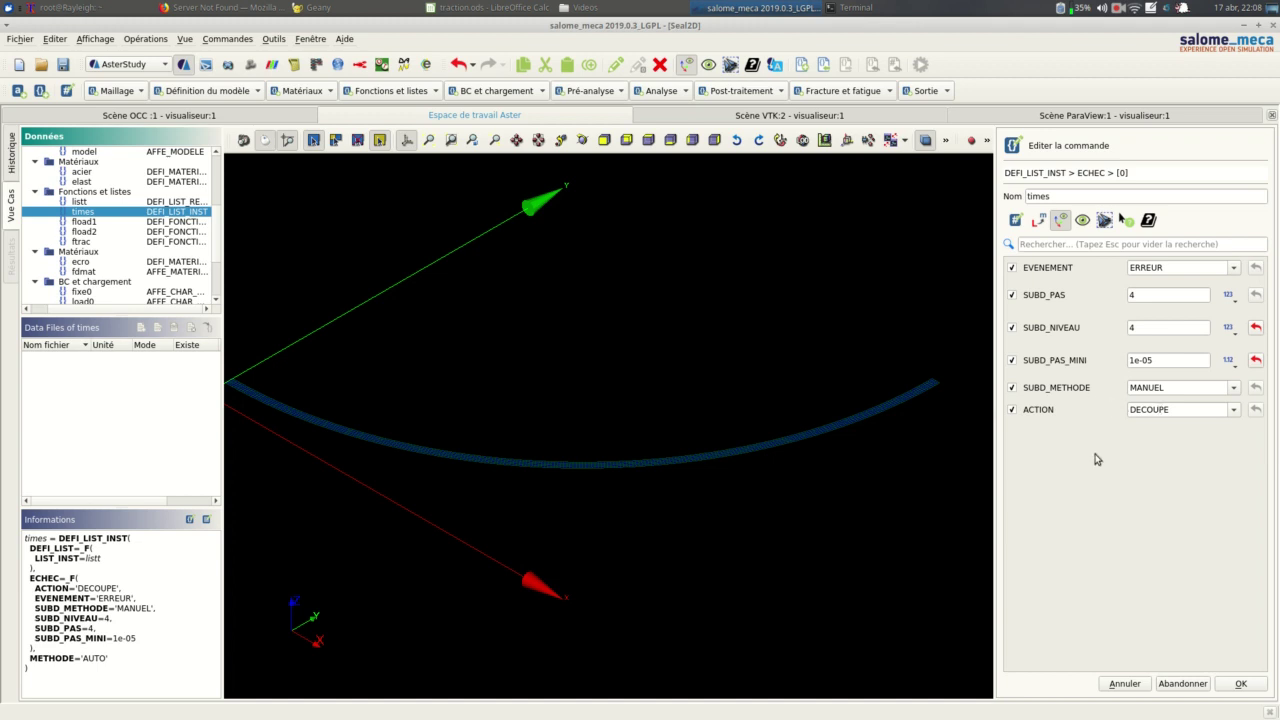
left_click(1240, 684)
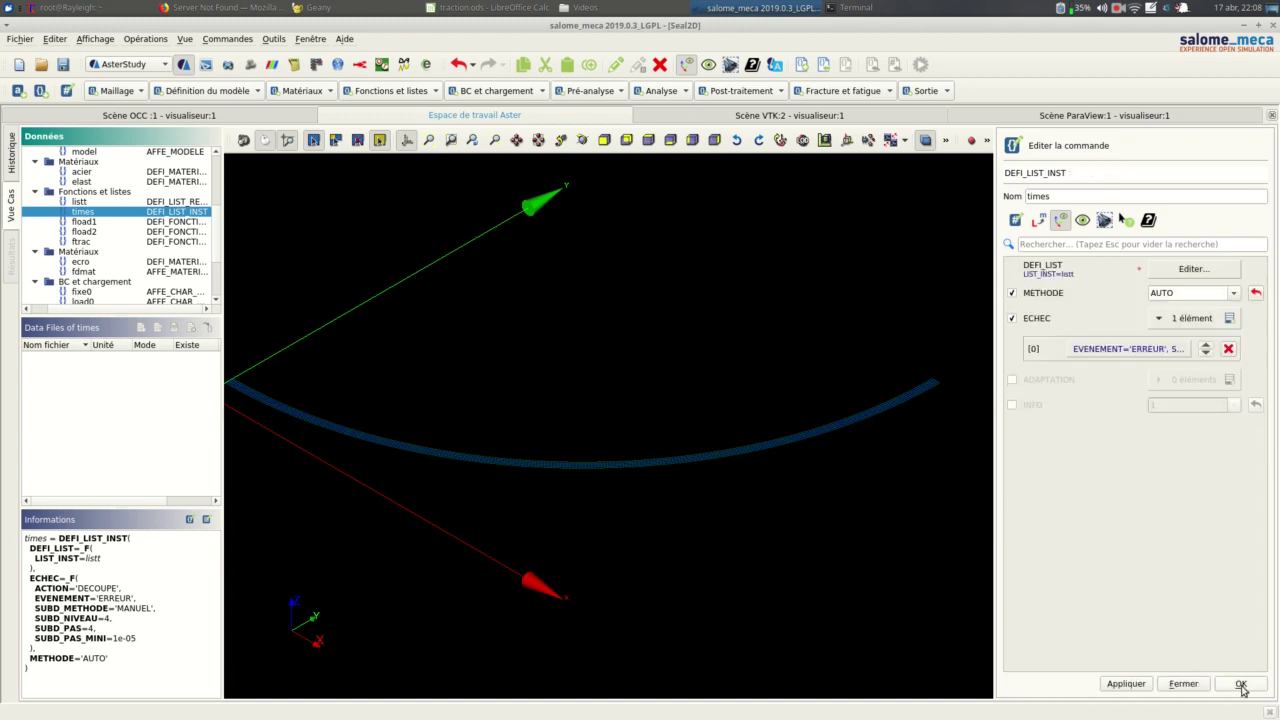
left_click(1240, 684)
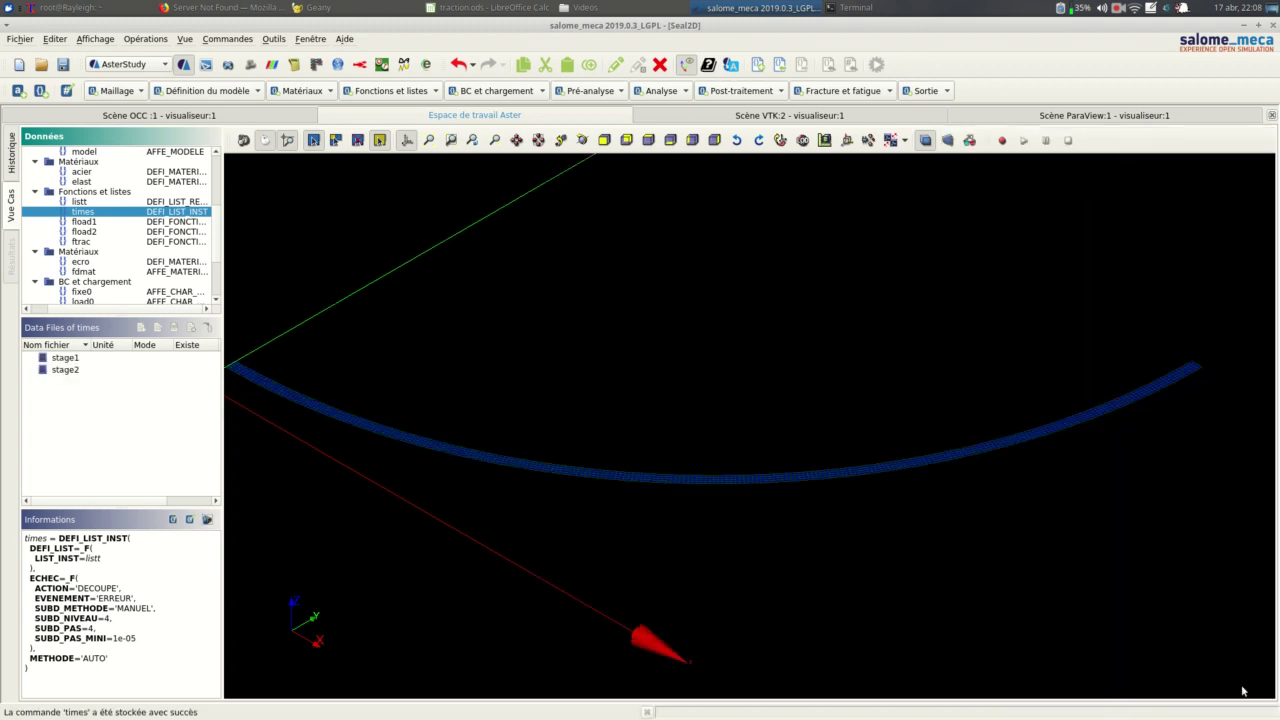
Step: Review the fload1 function's VALE table and its plotted curve, check the NOM_PARA choices keeping INST, and close the command
double_click(172, 223)
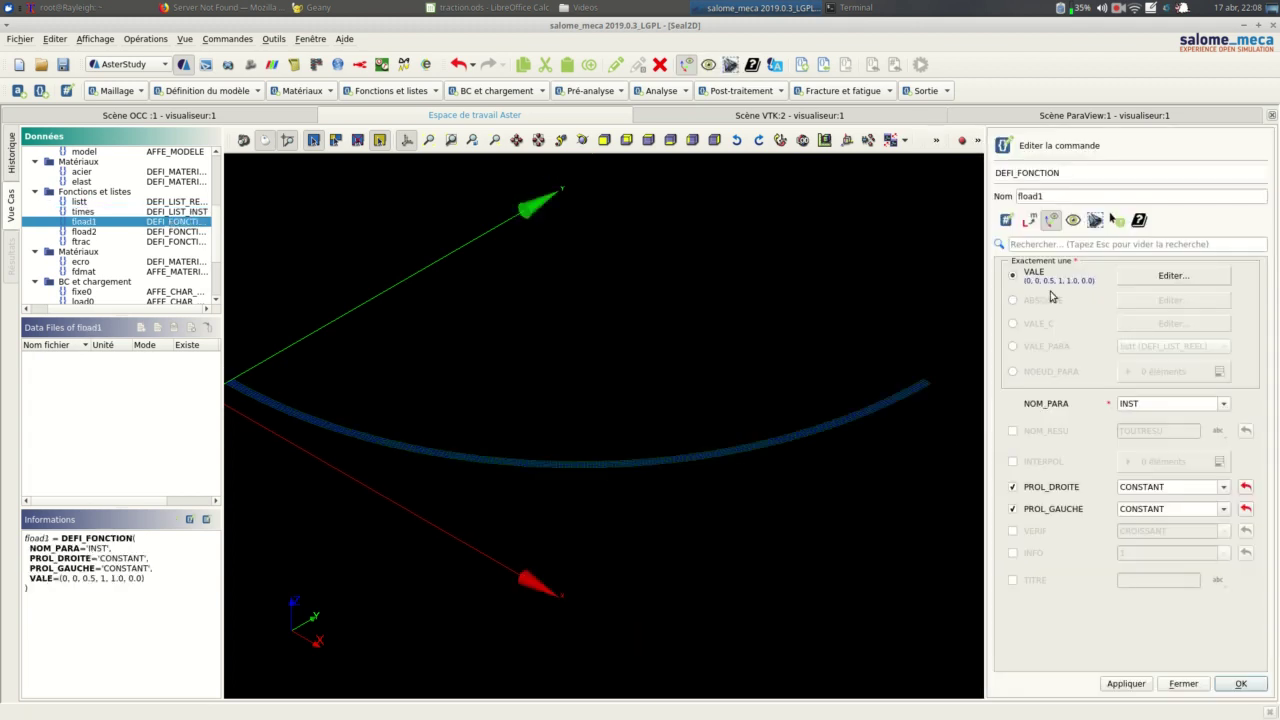
left_click(1150, 280)
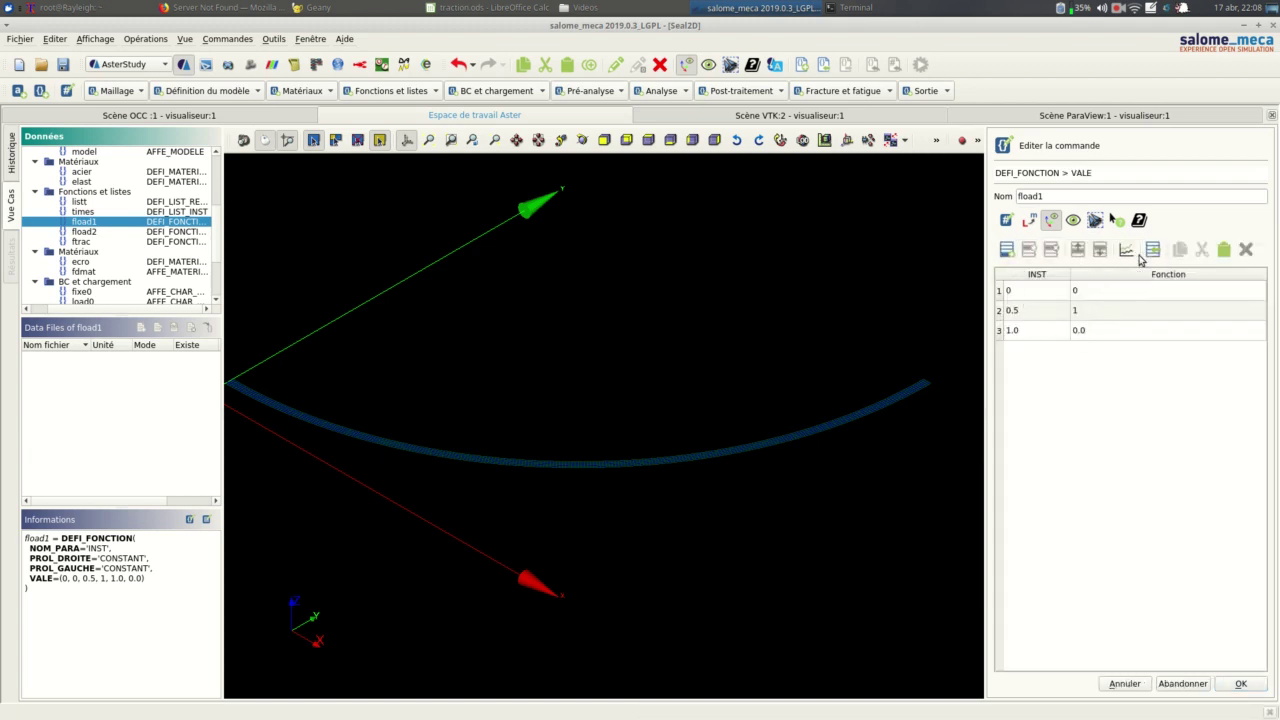
left_click(1128, 252)
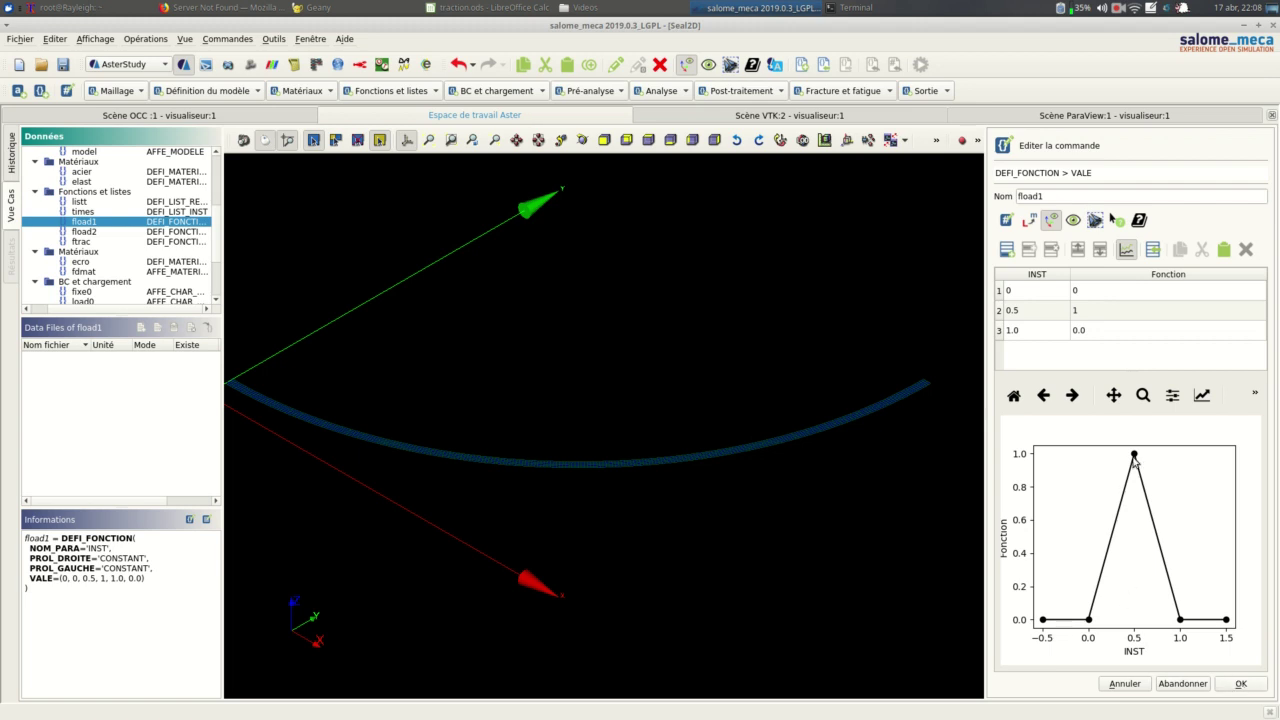
left_click(1243, 685)
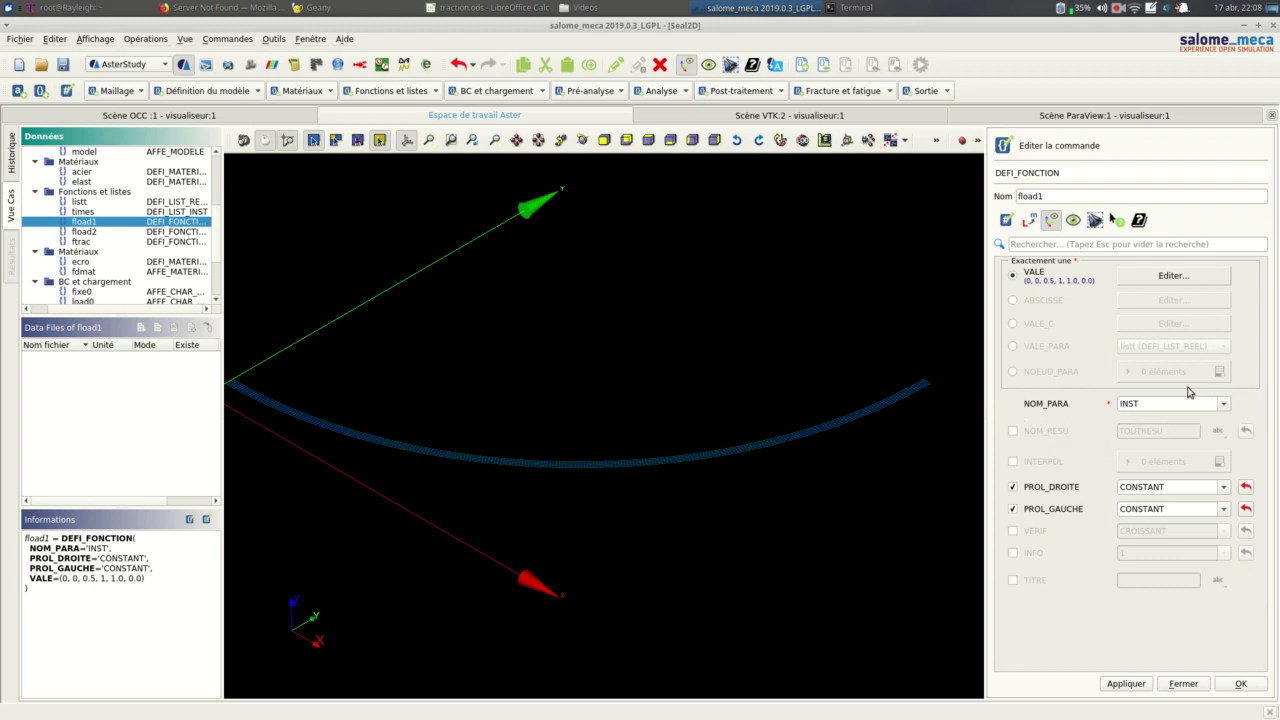
left_click(1224, 404)
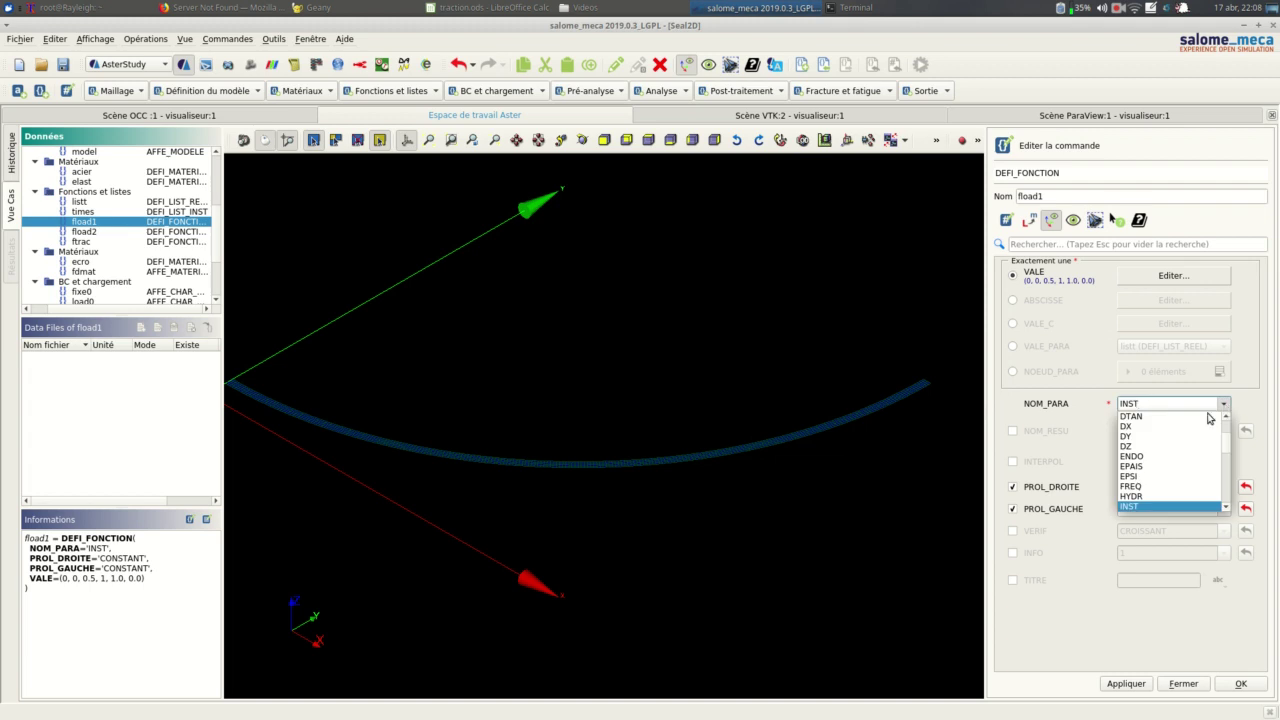
left_click(1160, 508)
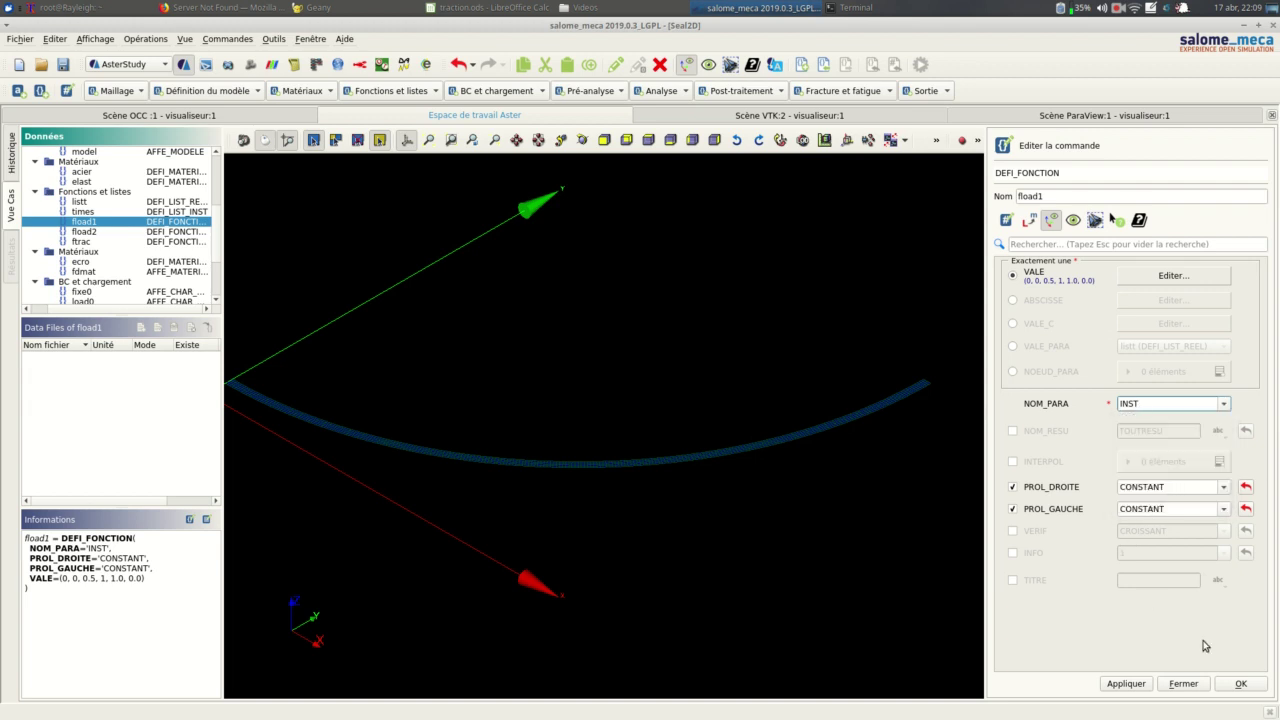
left_click(1244, 684)
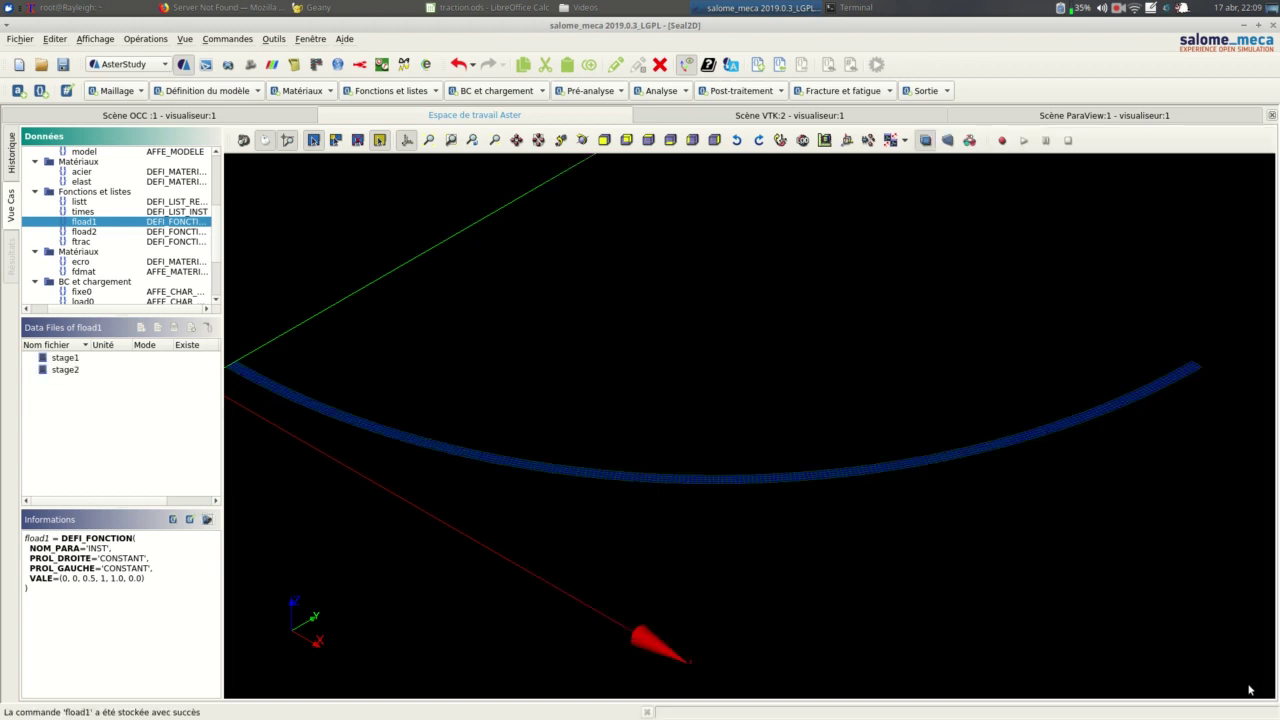
Step: Review the ecro DEFI_MATERIAU command's ELAS constants and the function assigned to SIGM under TRACTION
scroll(145, 246, "down", 1)
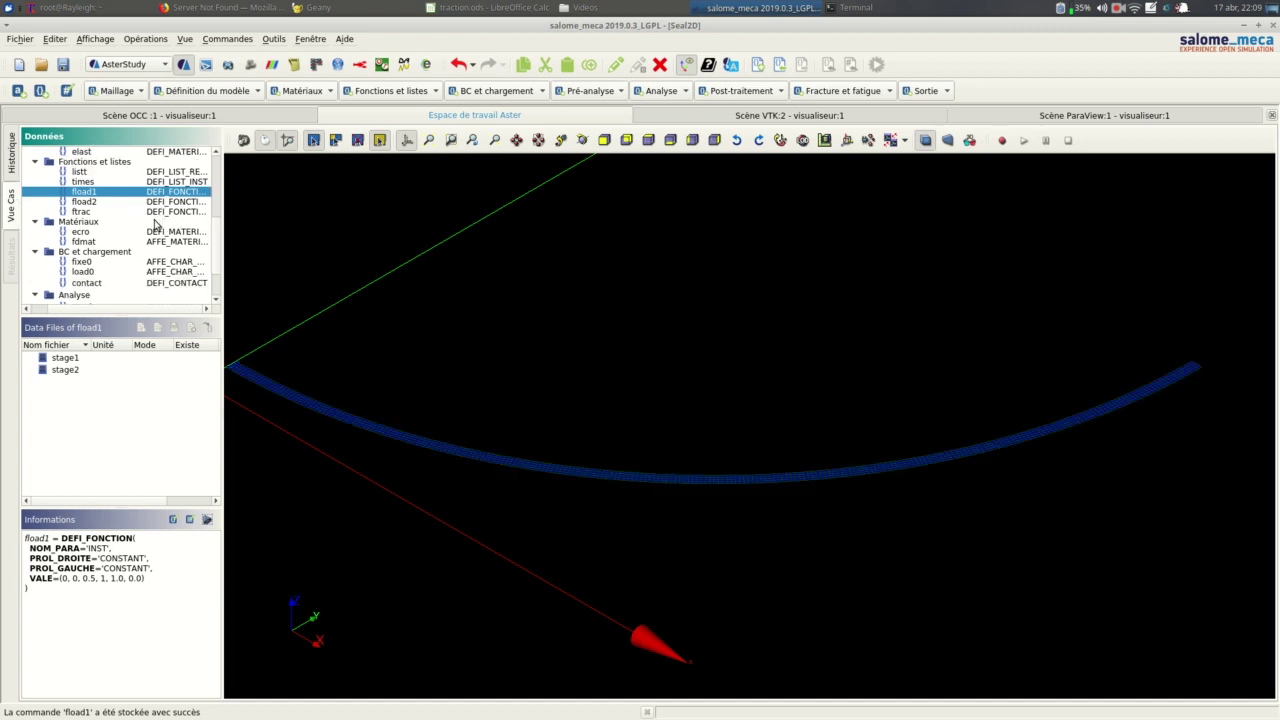
left_click(184, 233)
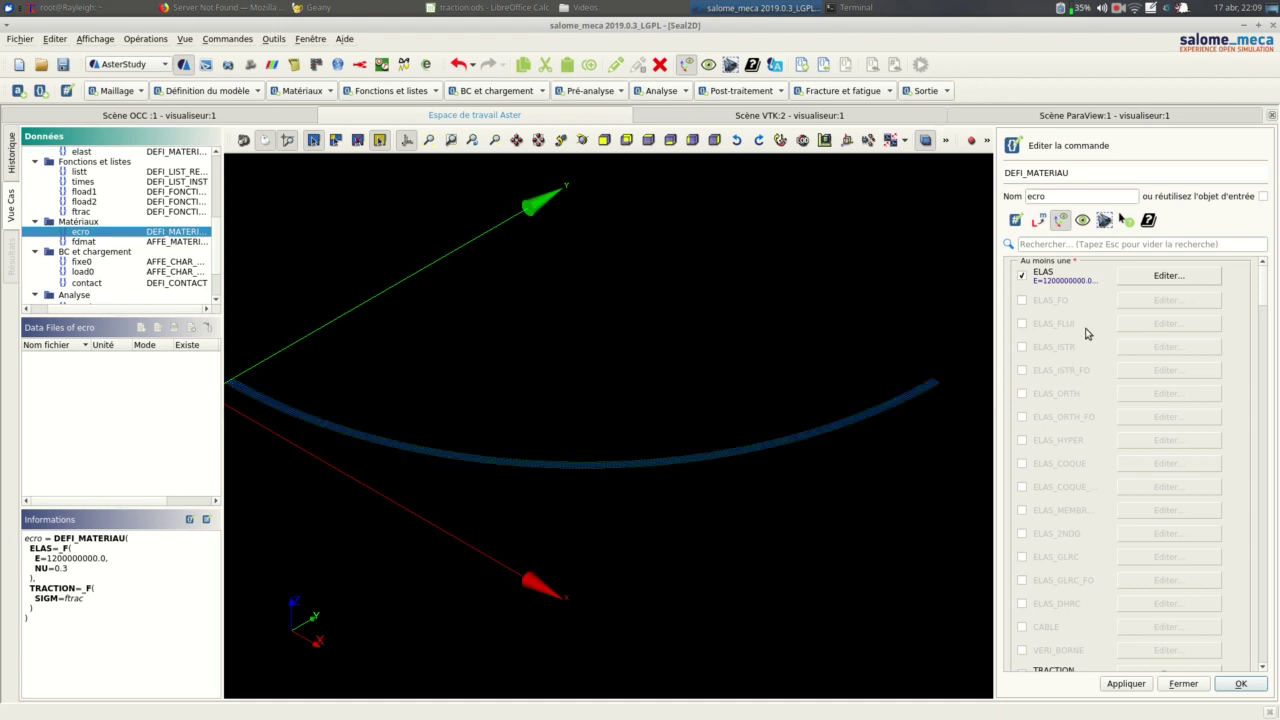
left_click(1164, 277)
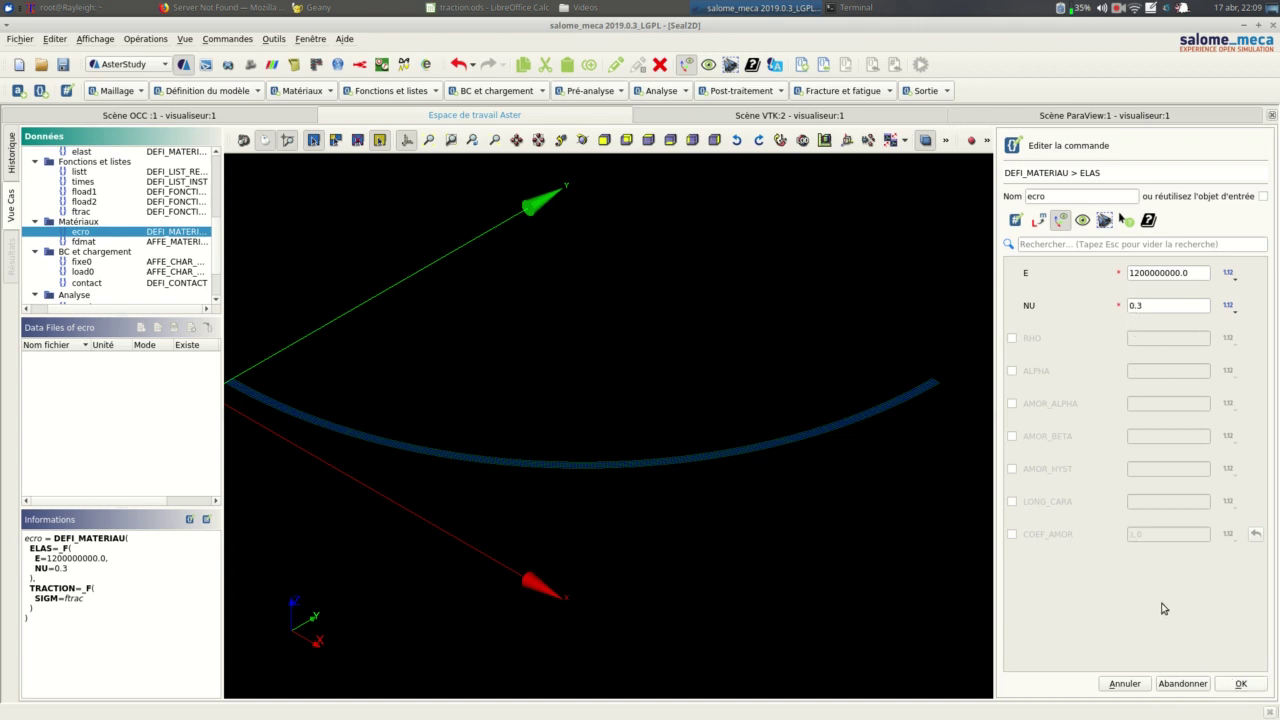
left_click(1240, 686)
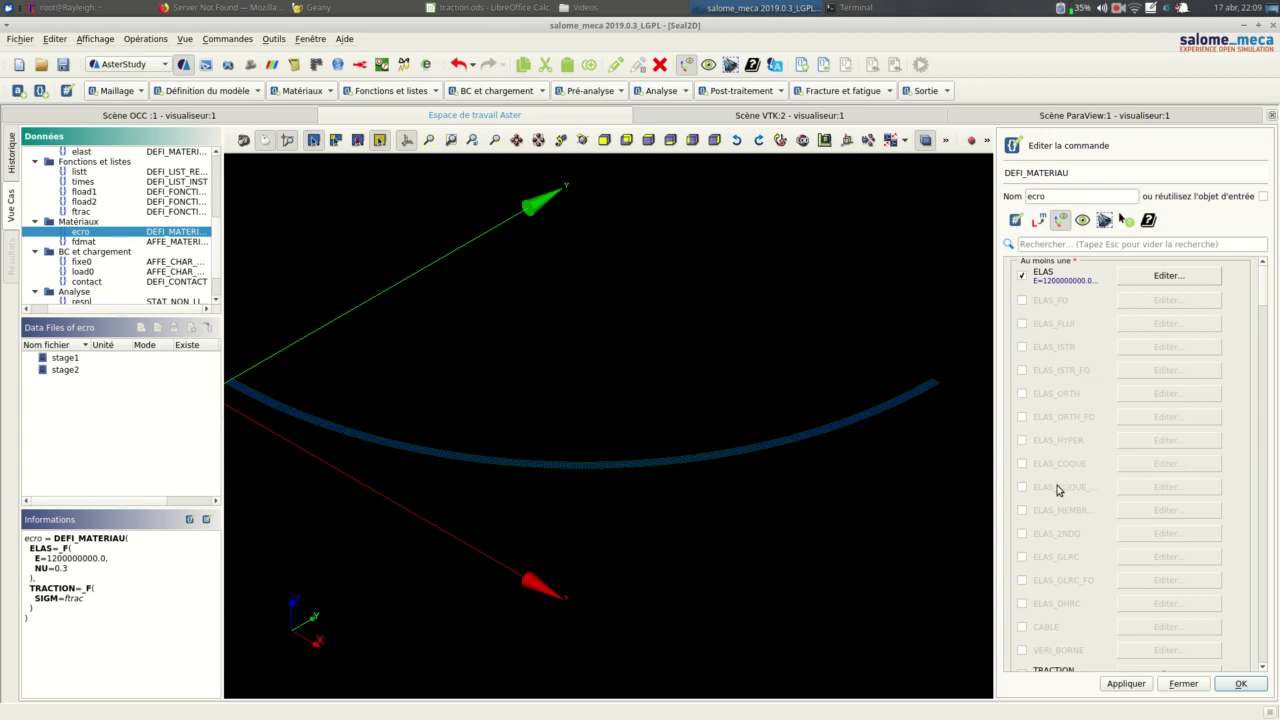
scroll(1058, 491, "down", 4)
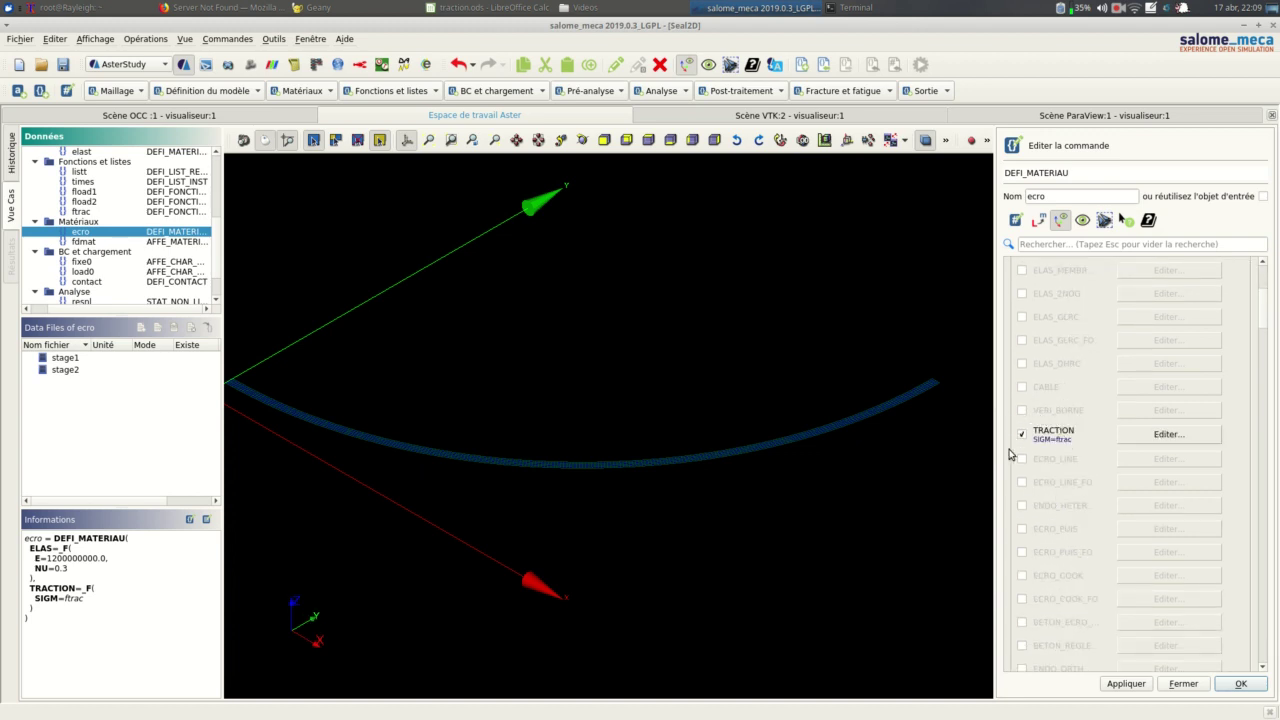
left_click(1144, 436)
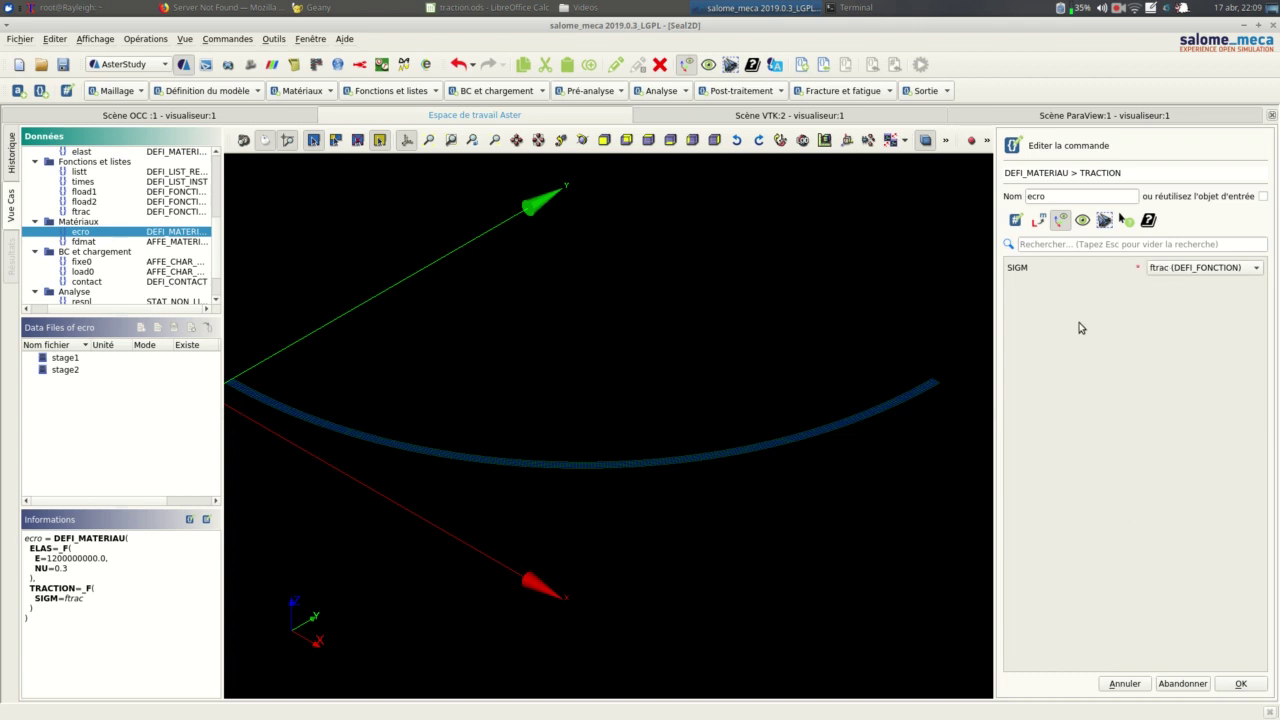
left_click(1241, 684)
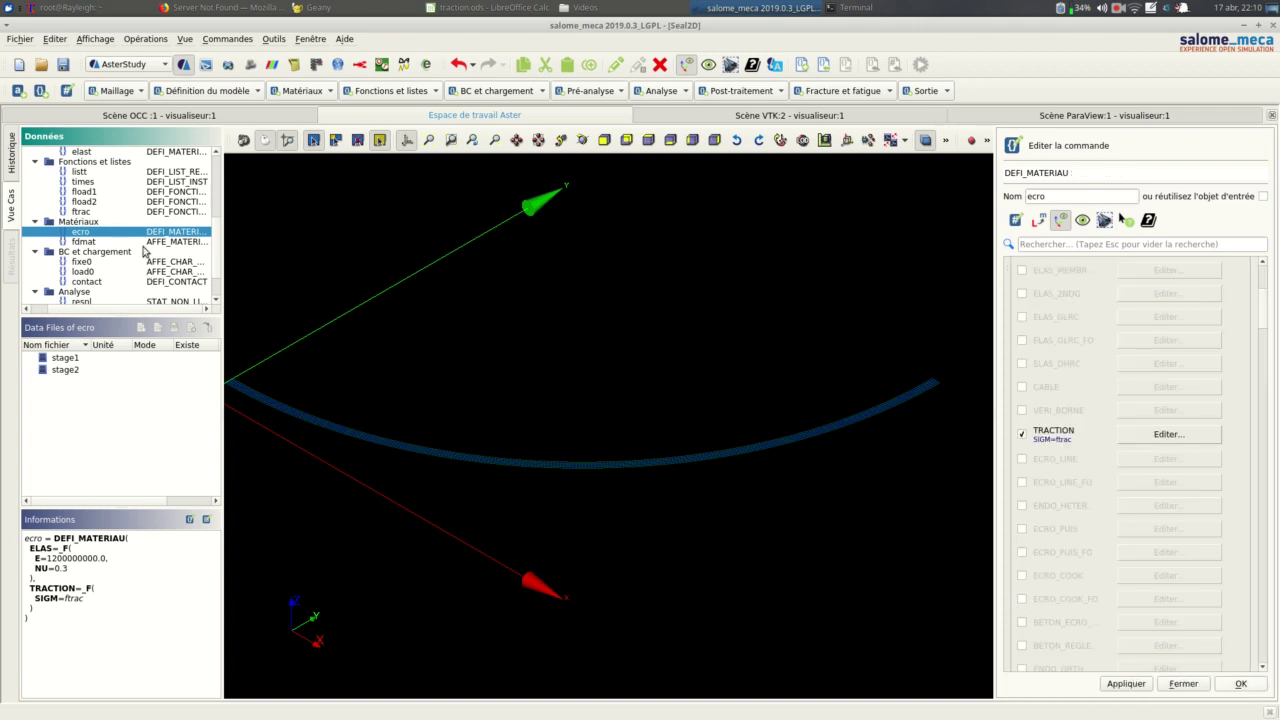
Step: Open the ftrac function, view its source stress-strain data and chart in traction.ods in LibreOffice Calc, and return to Salome-Meca
double_click(150, 213)
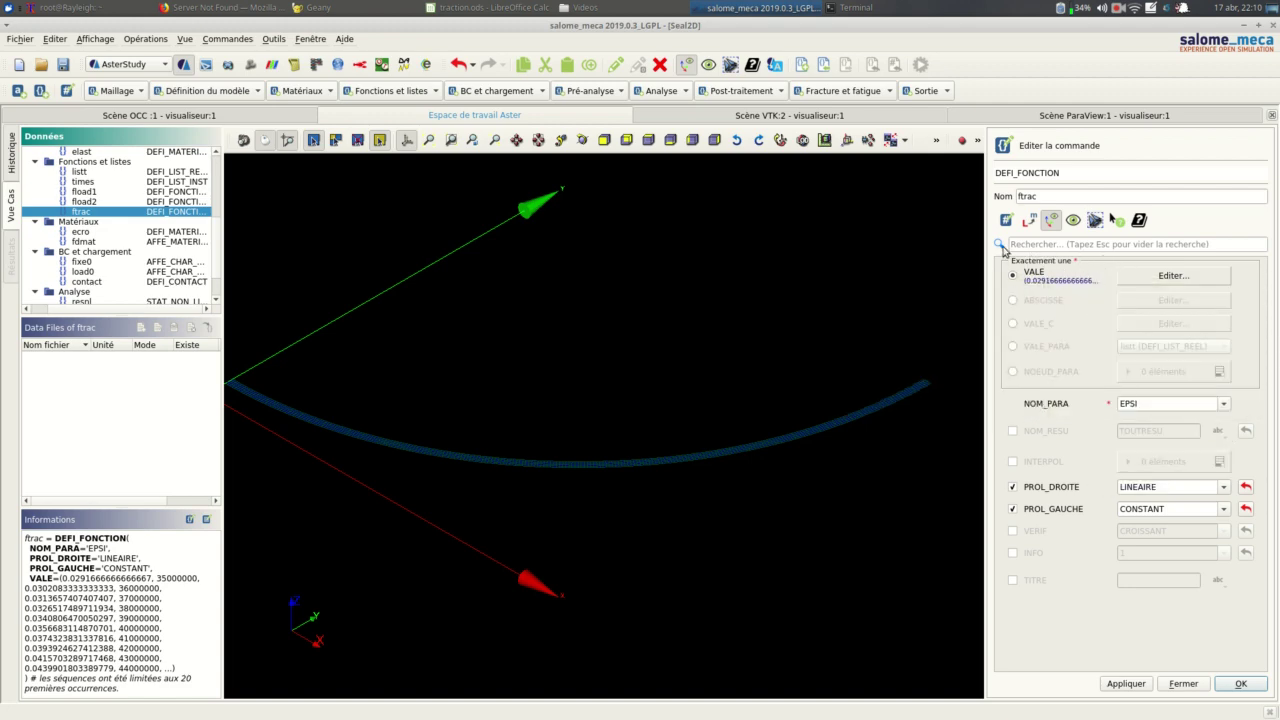
left_click(478, 8)
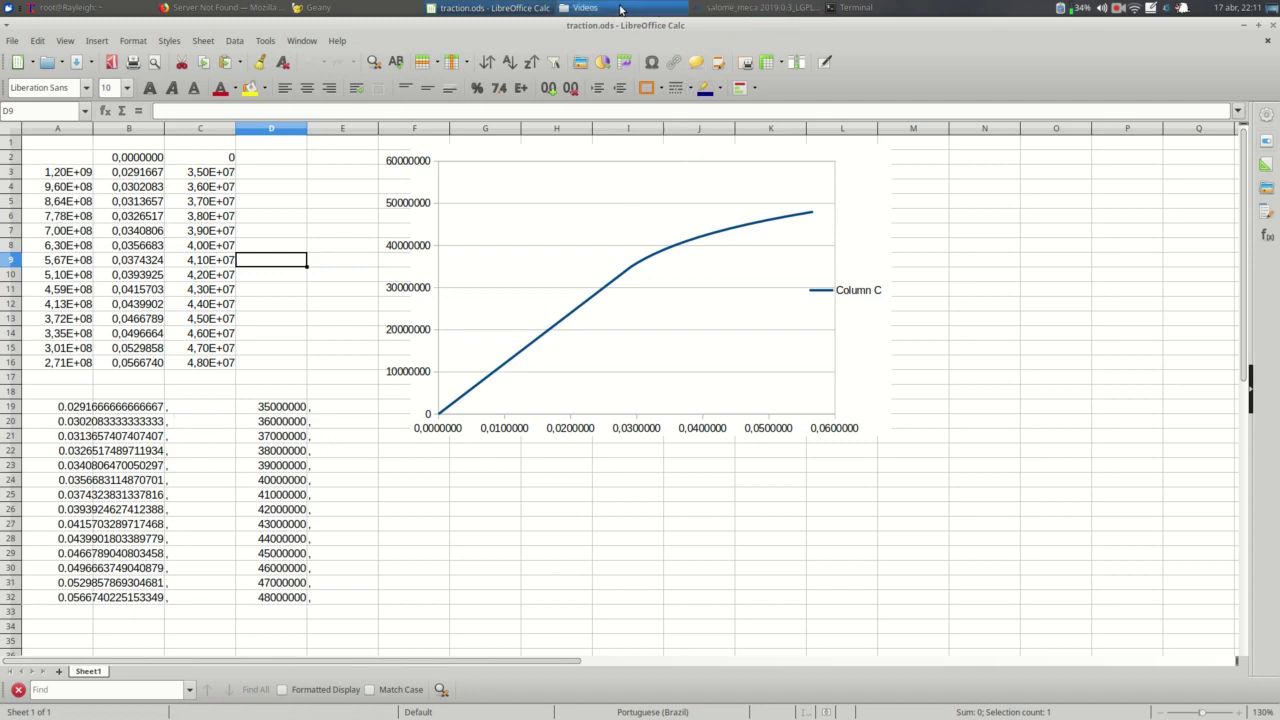
left_click(760, 7)
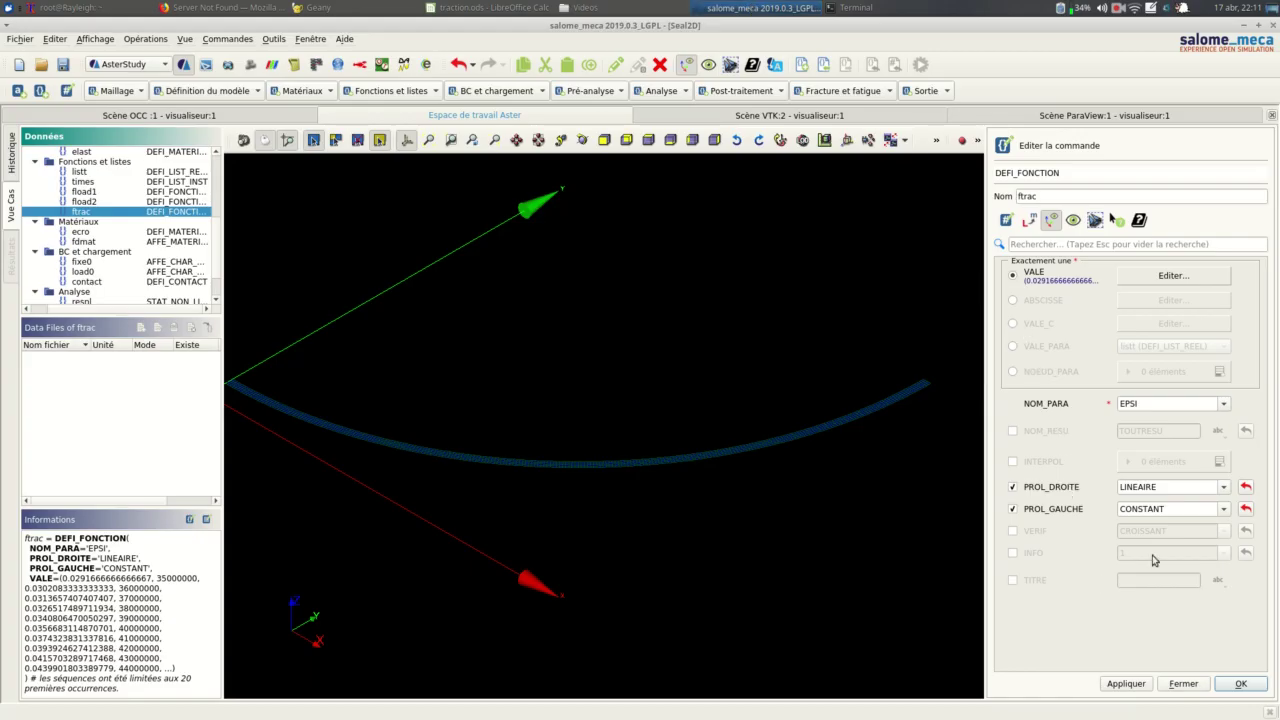
Step: Examine ftrac's VALE table and abandon the edit, then view the command in text form and close it
left_click(1169, 277)
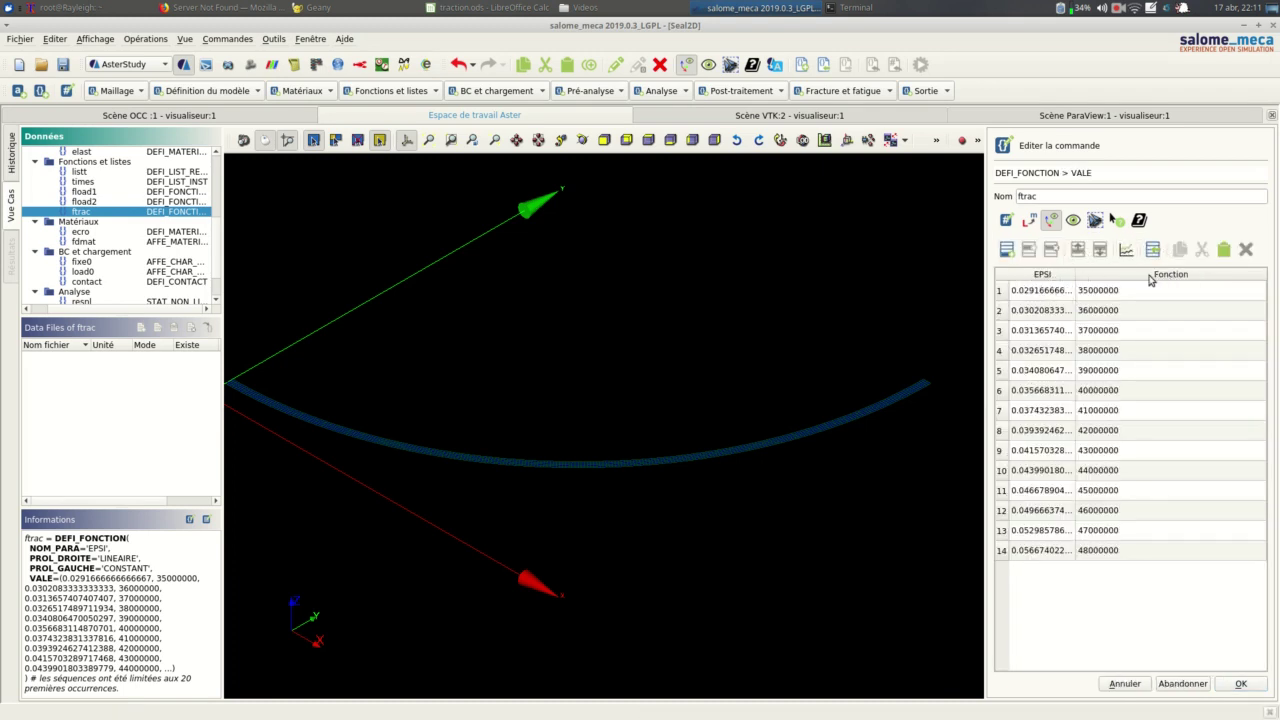
left_click(1183, 684)
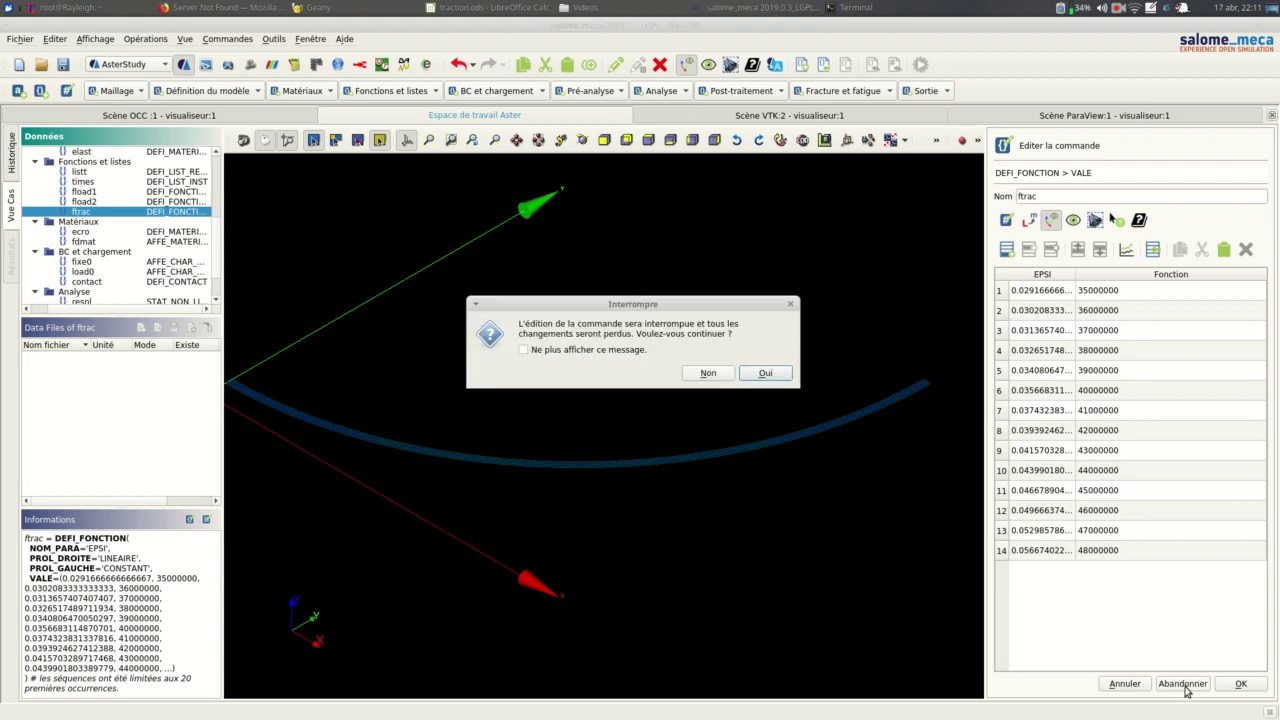
left_click(765, 373)
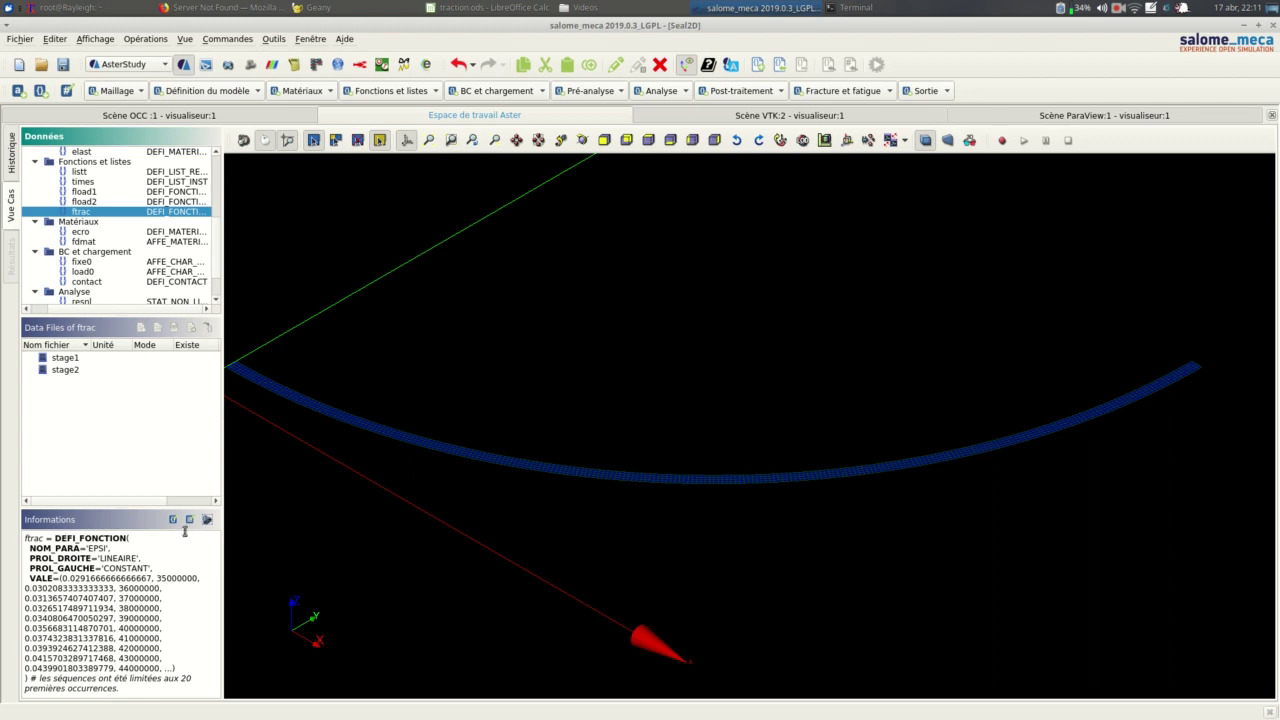
left_click(189, 519)
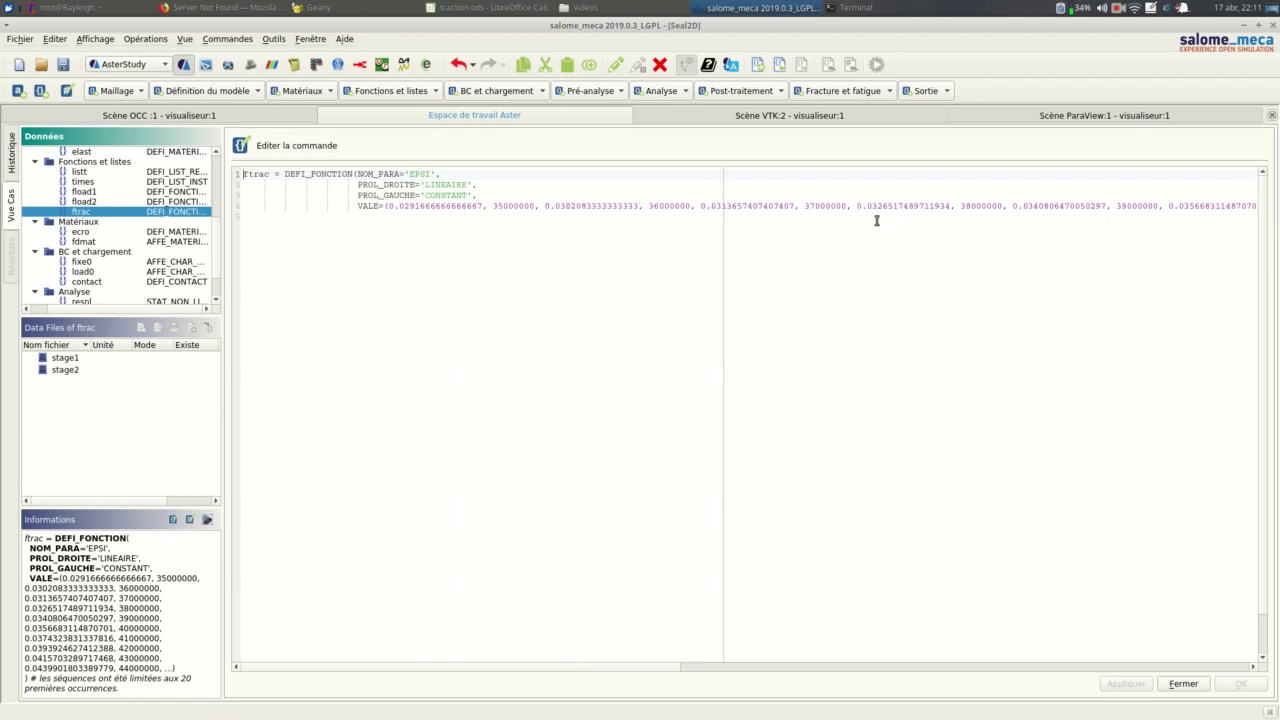
left_click(1183, 684)
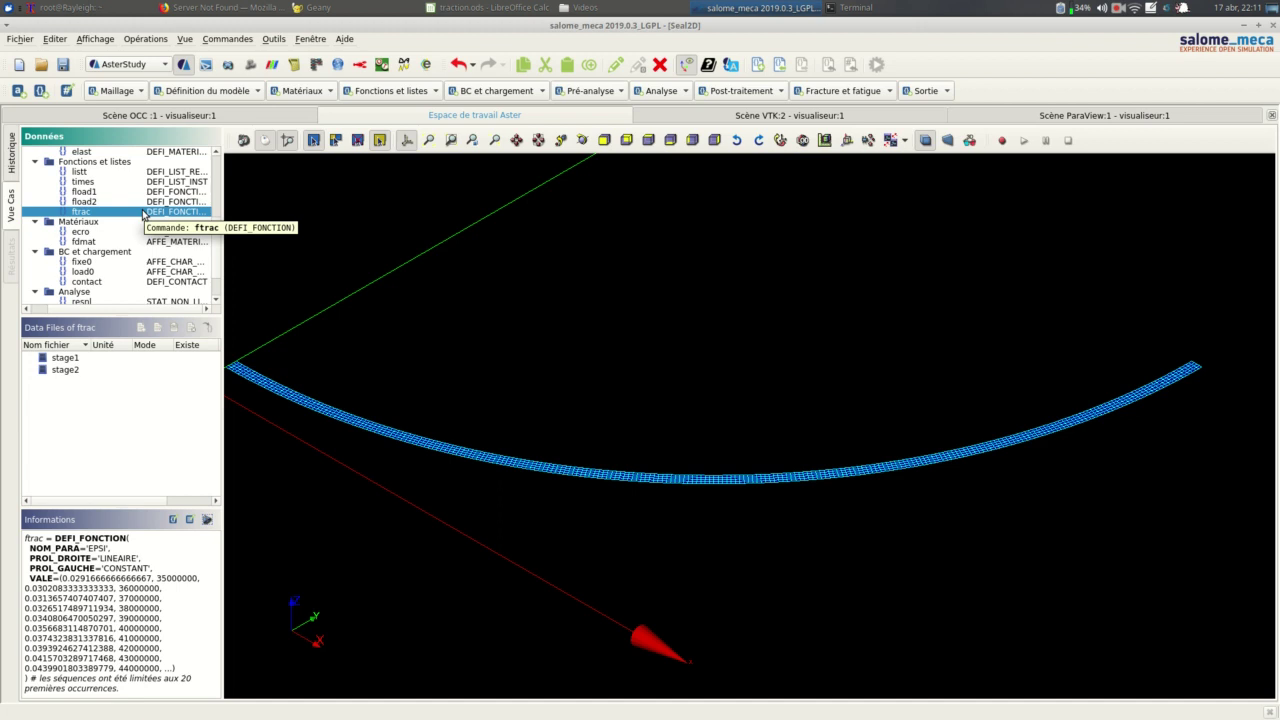
Step: Check the fdmat material assignment, then review the first DDL_IMPO entry of fixe0 with its node group on the base mesh
scroll(138, 220, "down", 1)
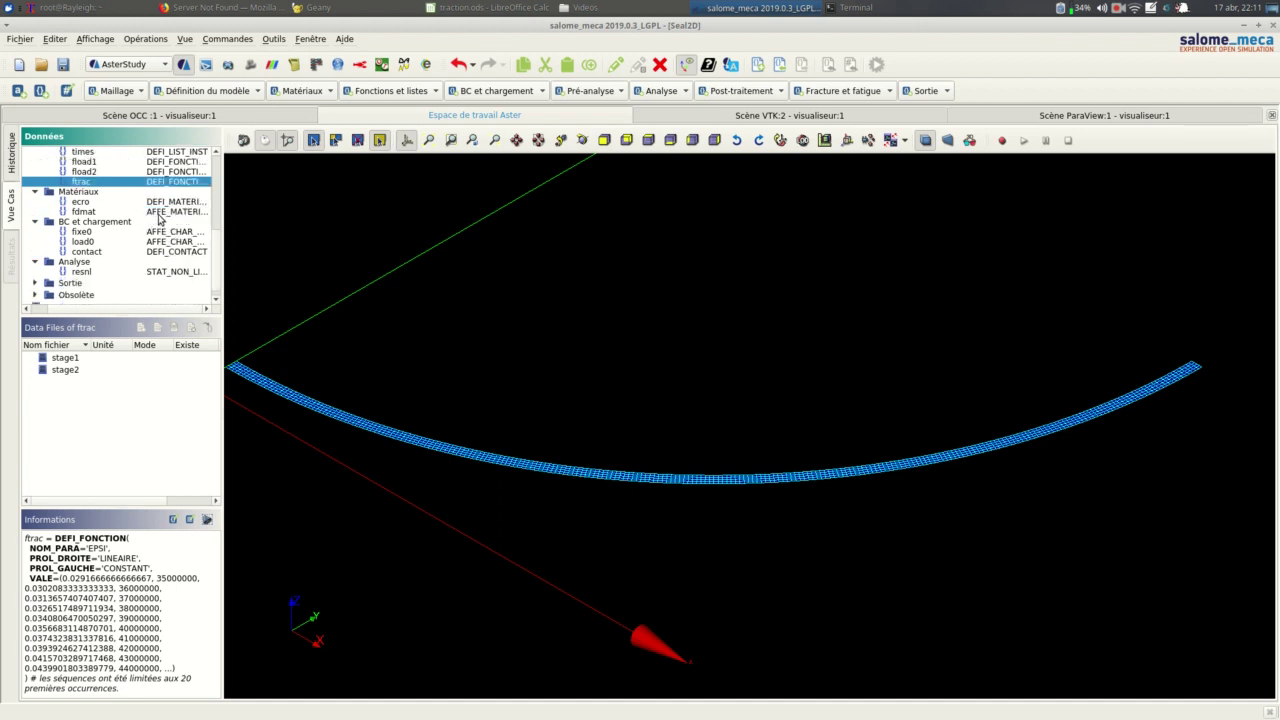
left_click(160, 212)
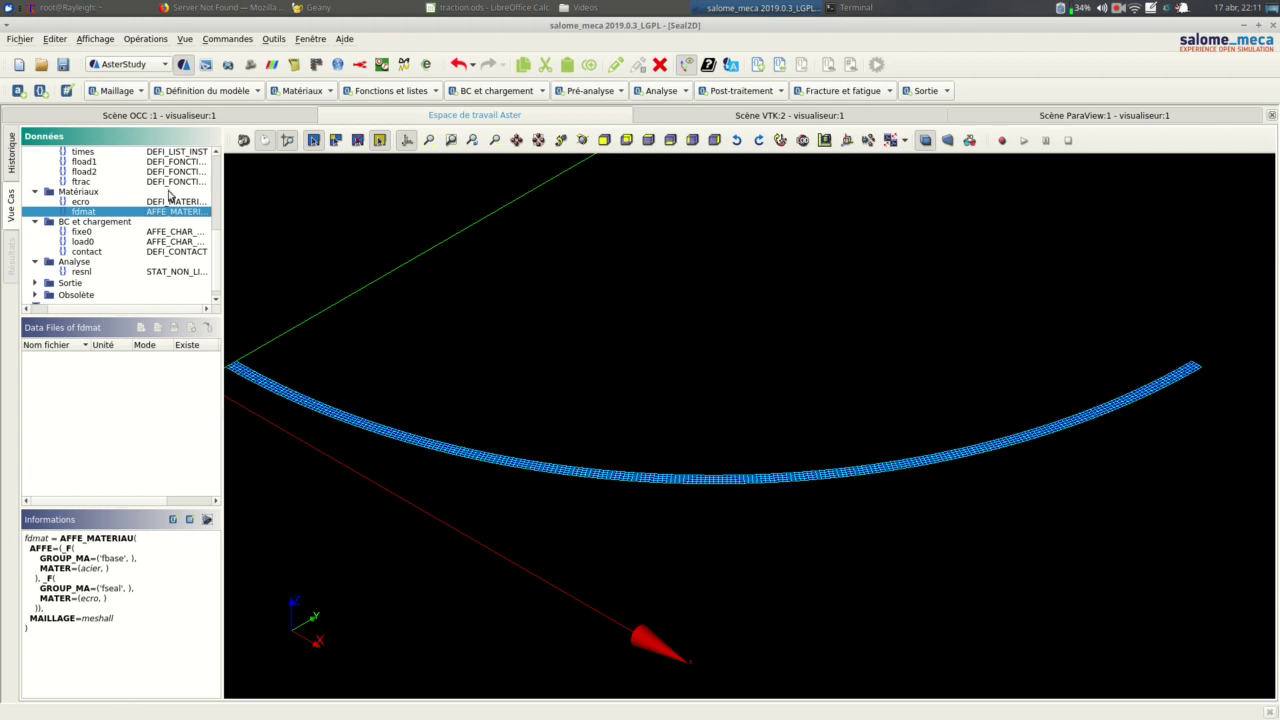
left_click(96, 233)
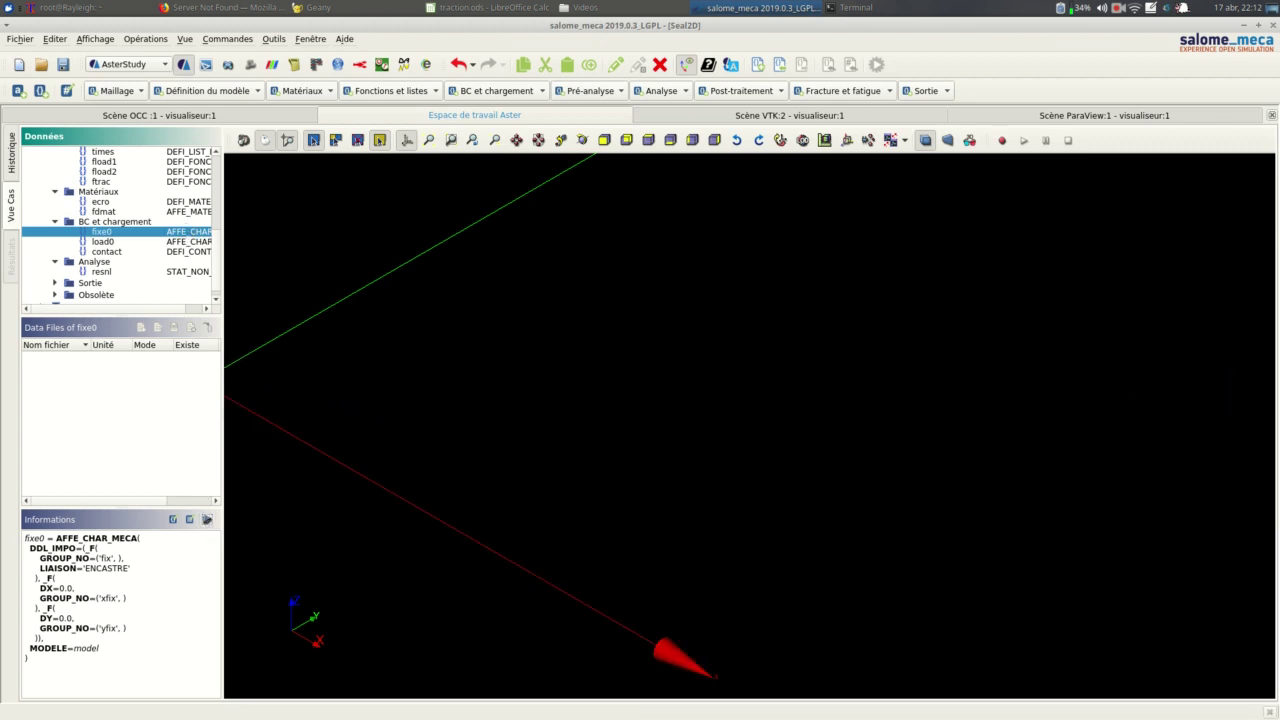
left_click(1162, 350)
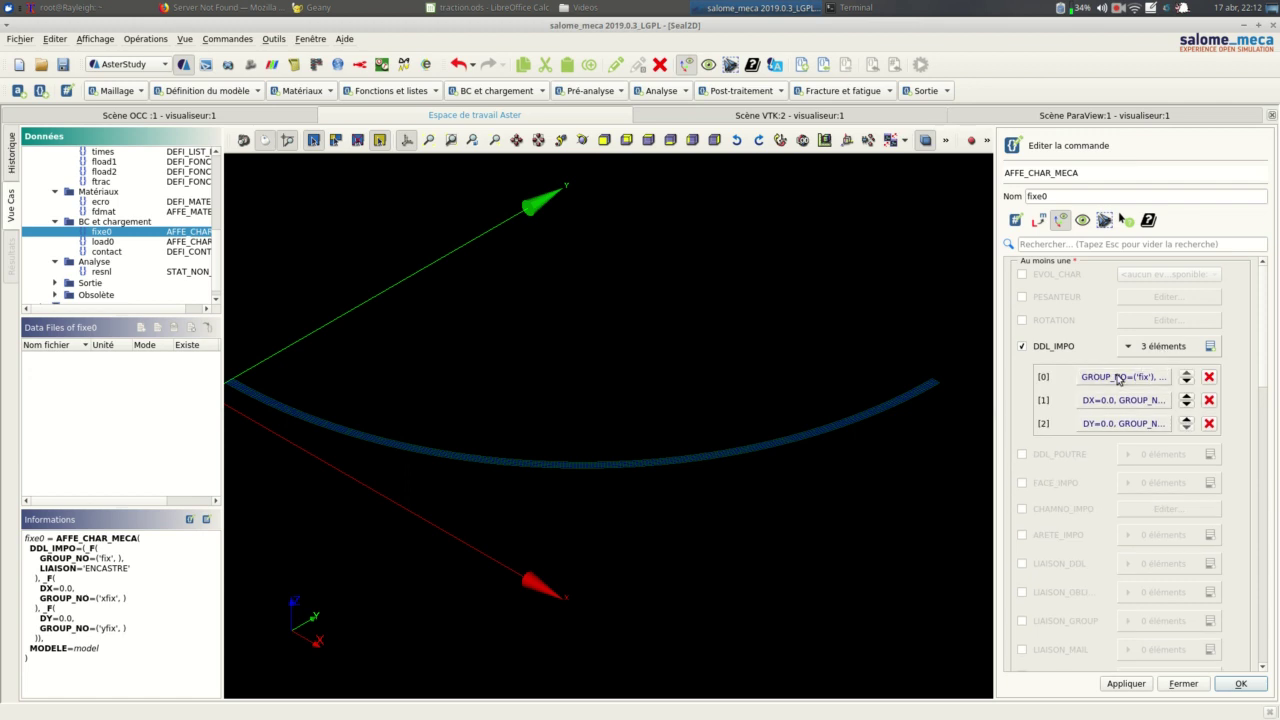
left_click(1118, 378)
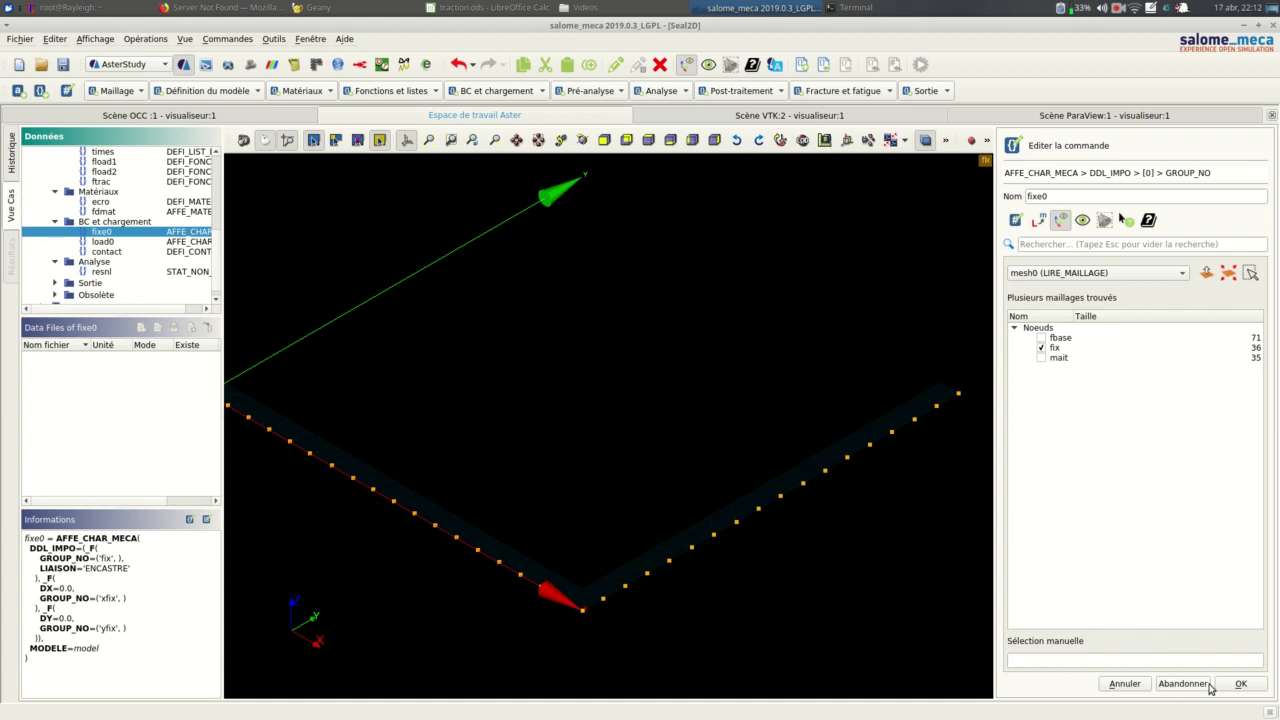
left_click(1244, 687)
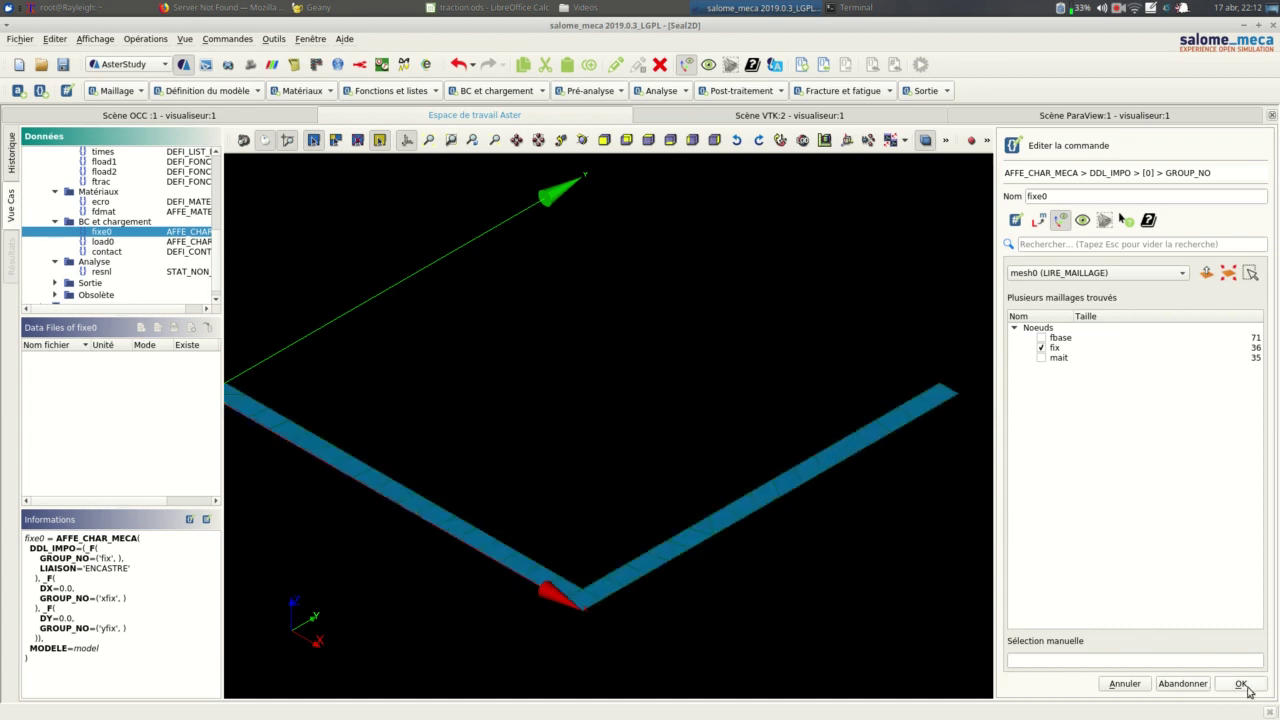
left_click(1245, 686)
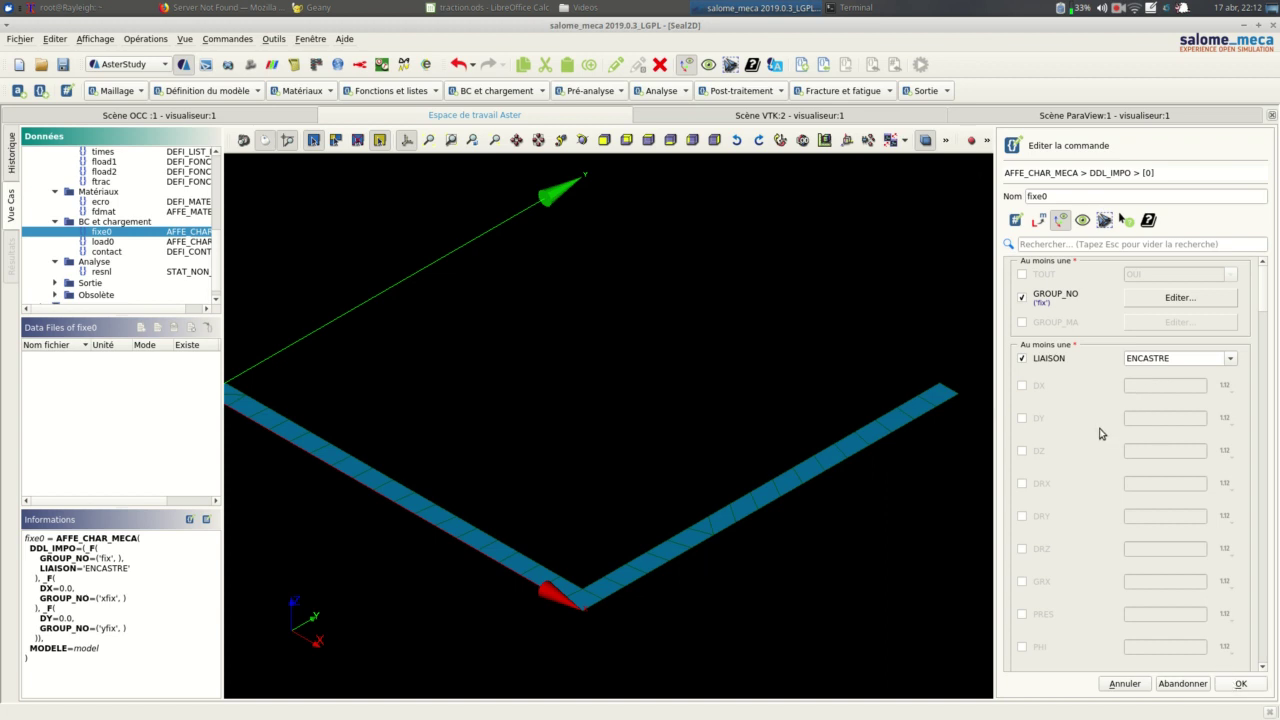
key("Escape")
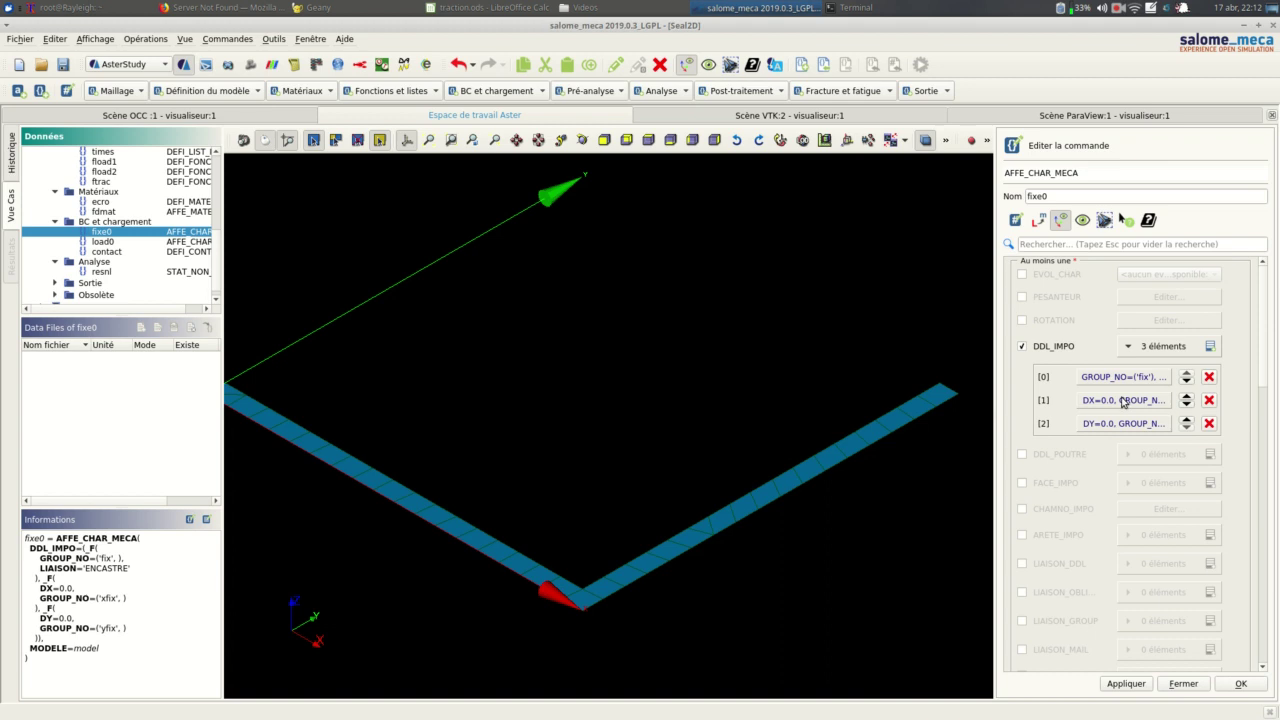
Step: Review the second DDL_IMPO entry of fixe0, its DX value and xfix node group, and close the command by accepting it
left_click(1122, 400)
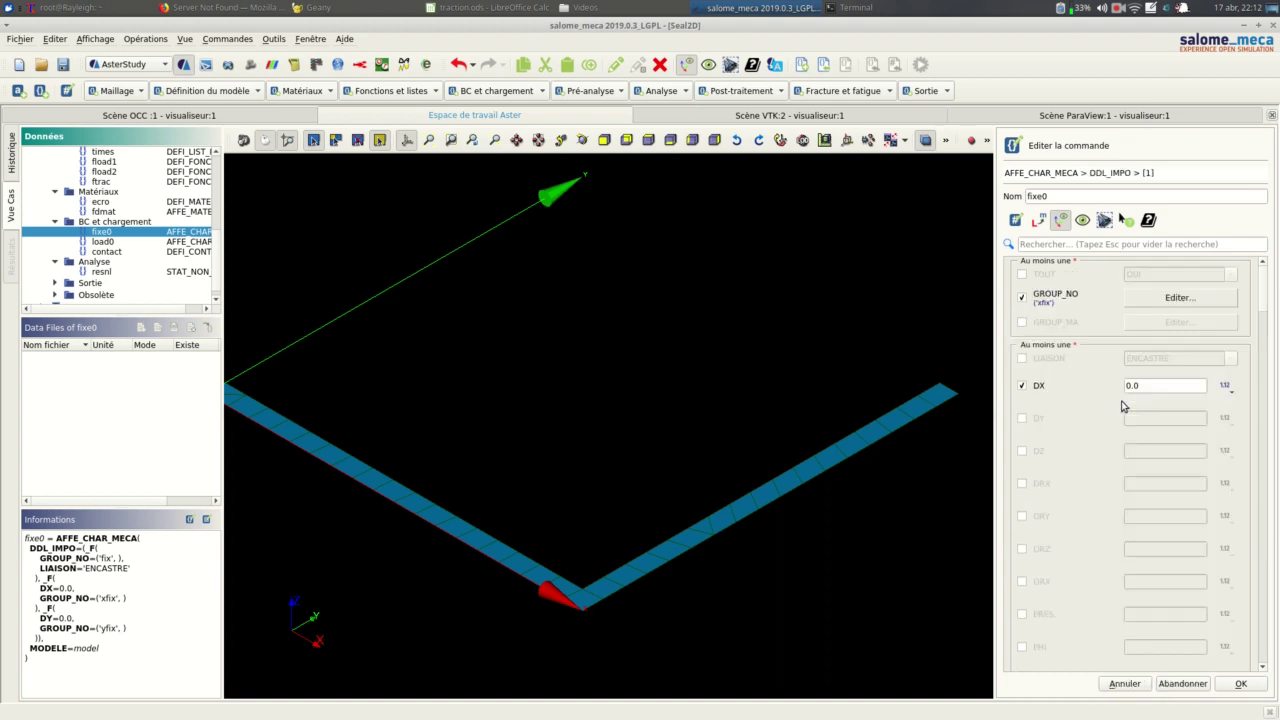
left_click(1146, 305)
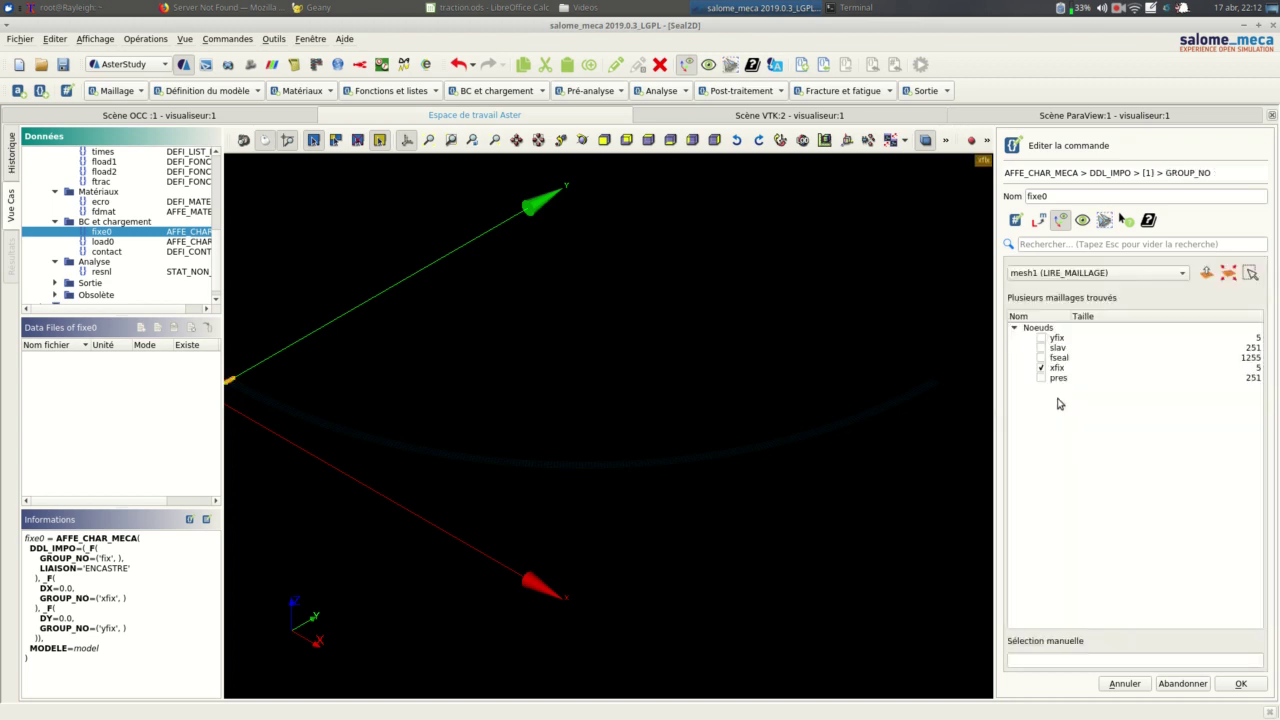
scroll(320, 416, "down", 1)
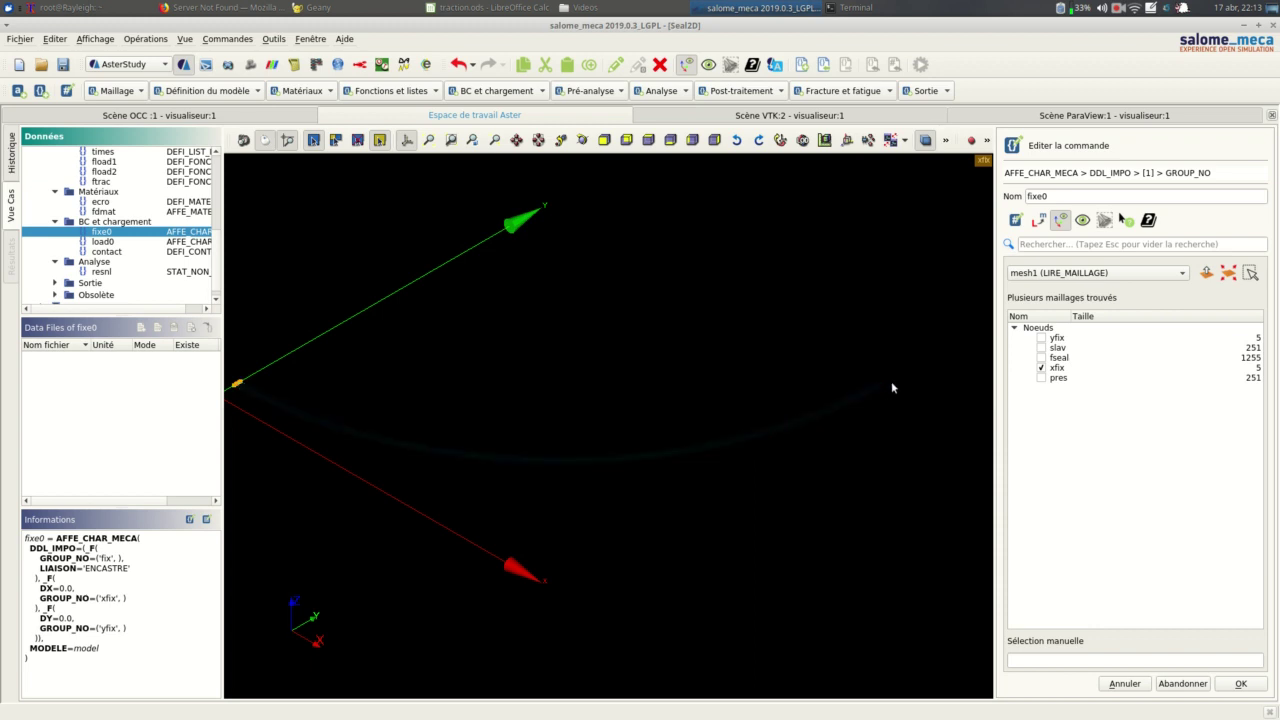
left_click(1243, 683)
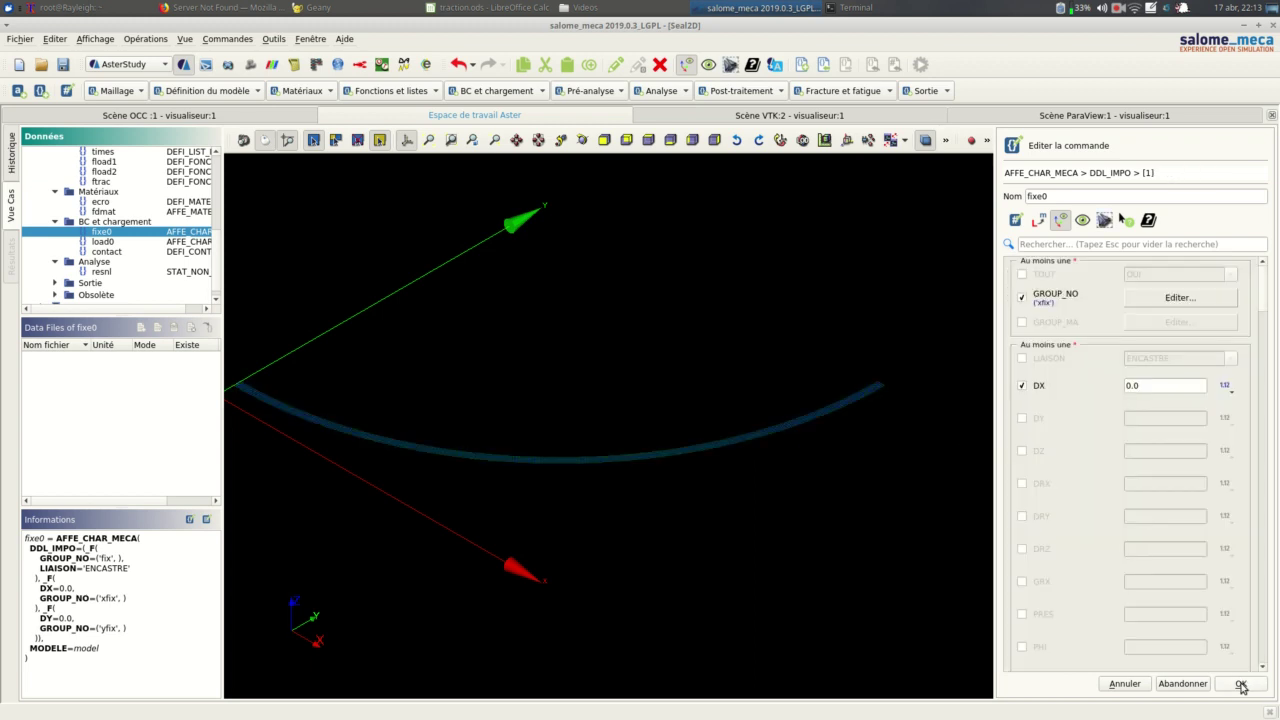
left_click(1241, 686)
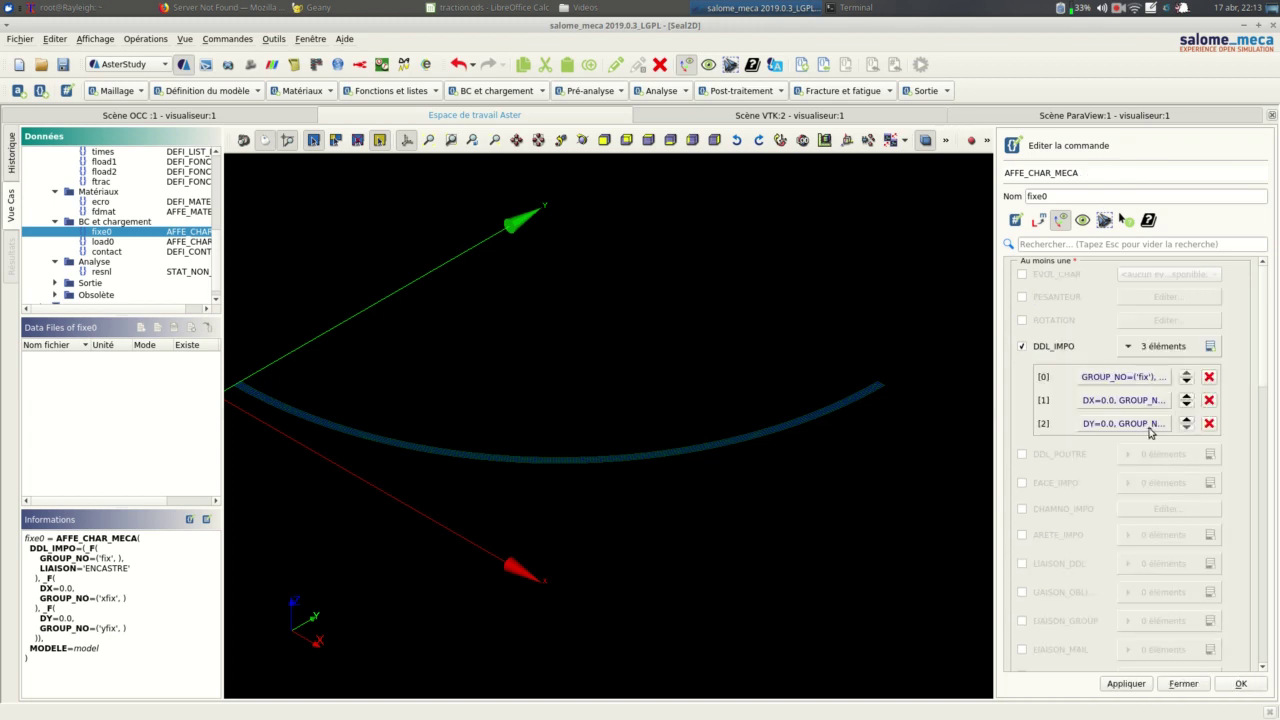
left_click(1244, 686)
Step: Review the PRES_REP entry of load0, its pressure value and pres element group, and close the command by accepting it
left_click(148, 242)
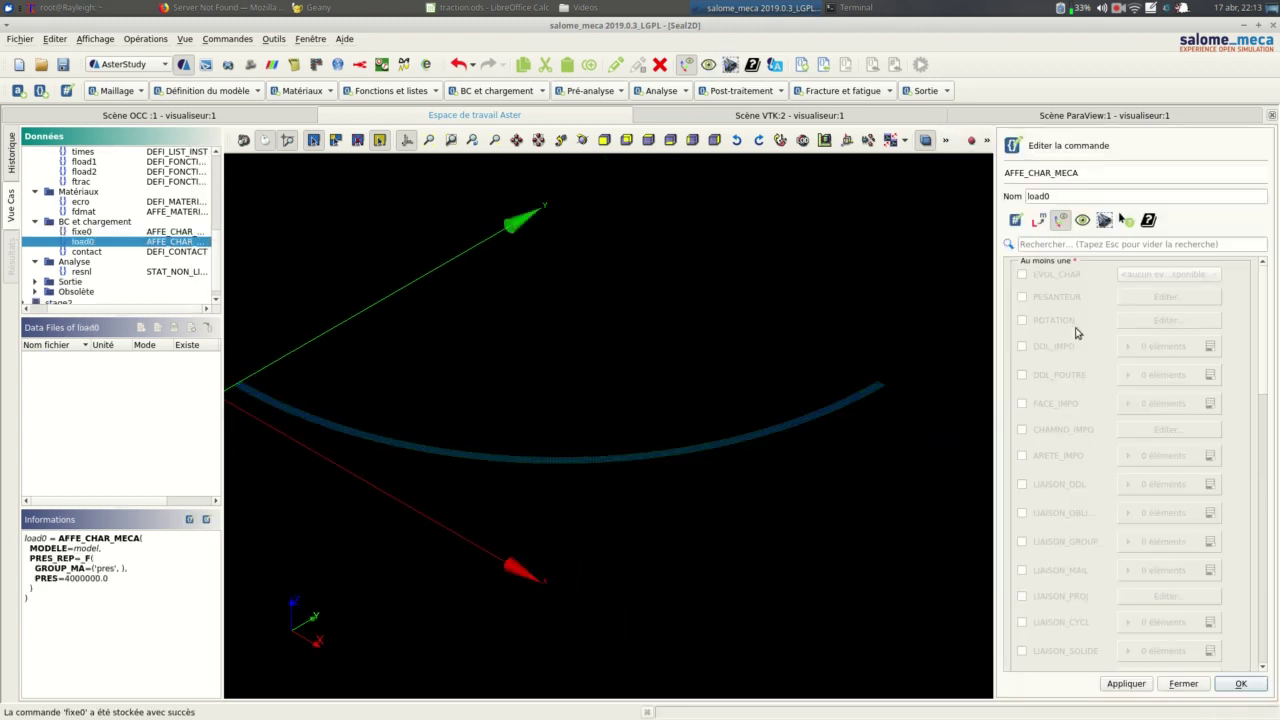
scroll(1065, 420, "down", 10)
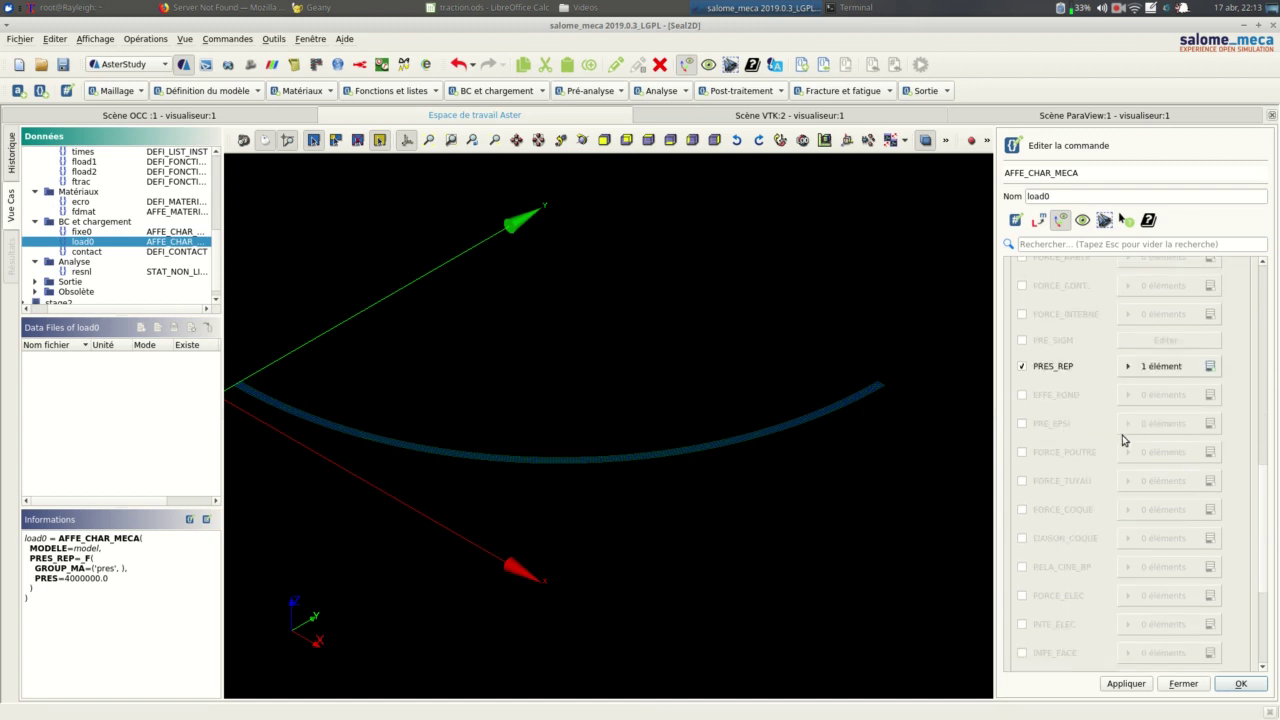
left_click(1155, 366)
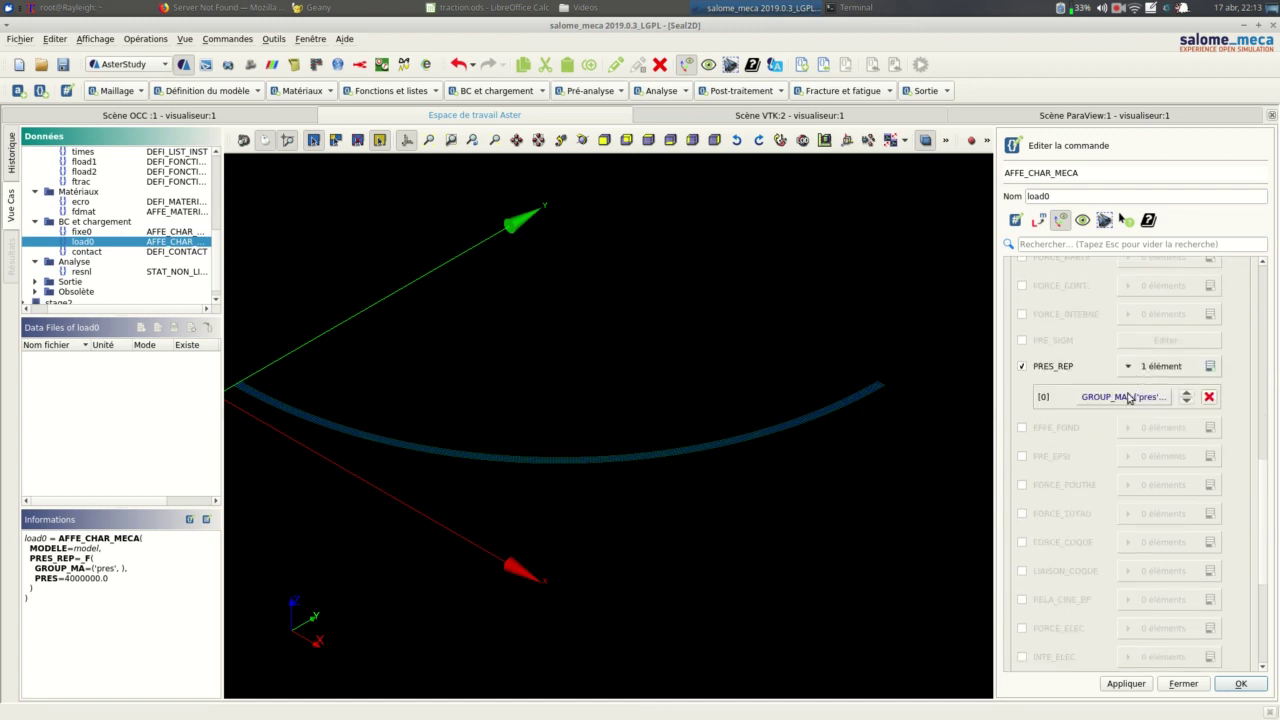
left_click(1125, 397)
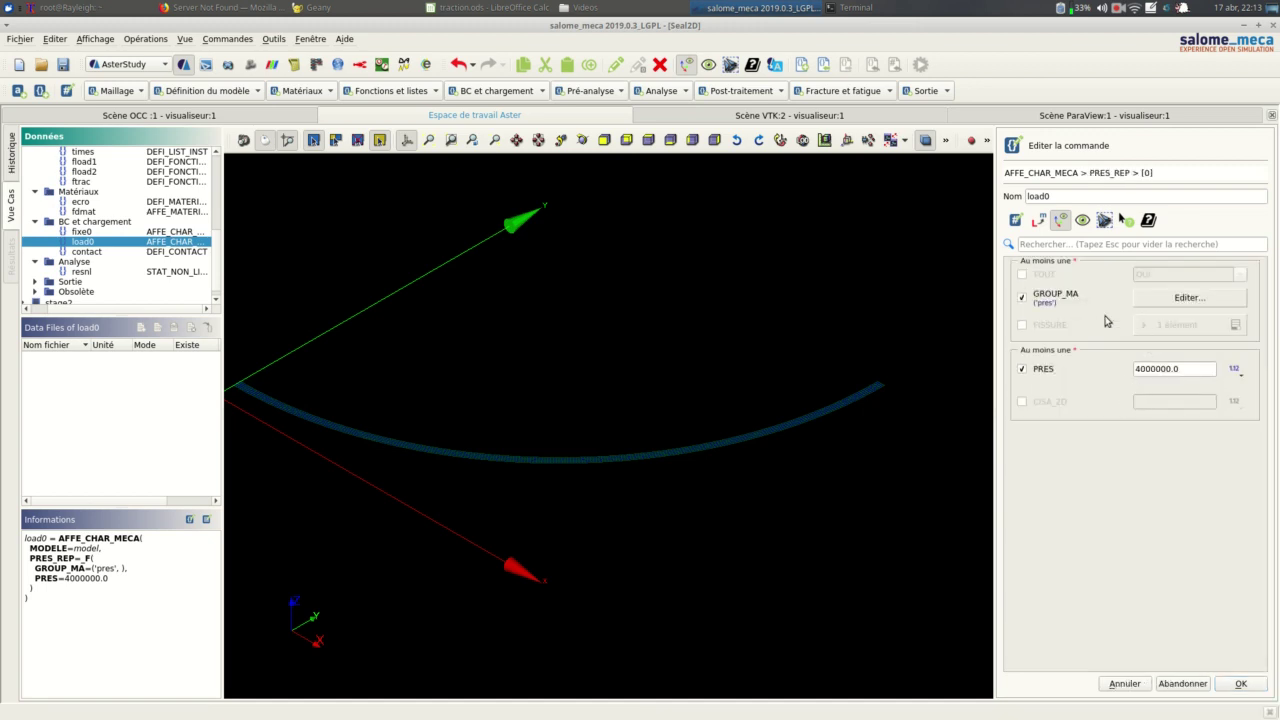
left_click(1167, 298)
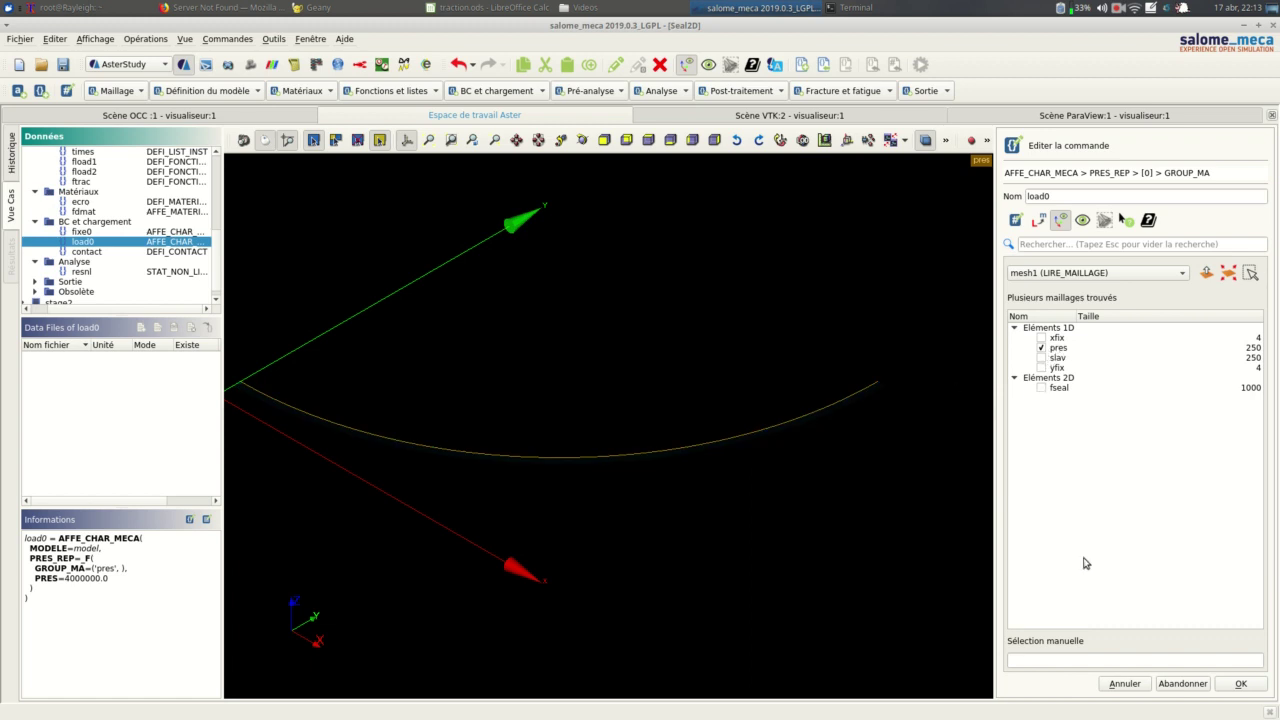
left_click(1245, 684)
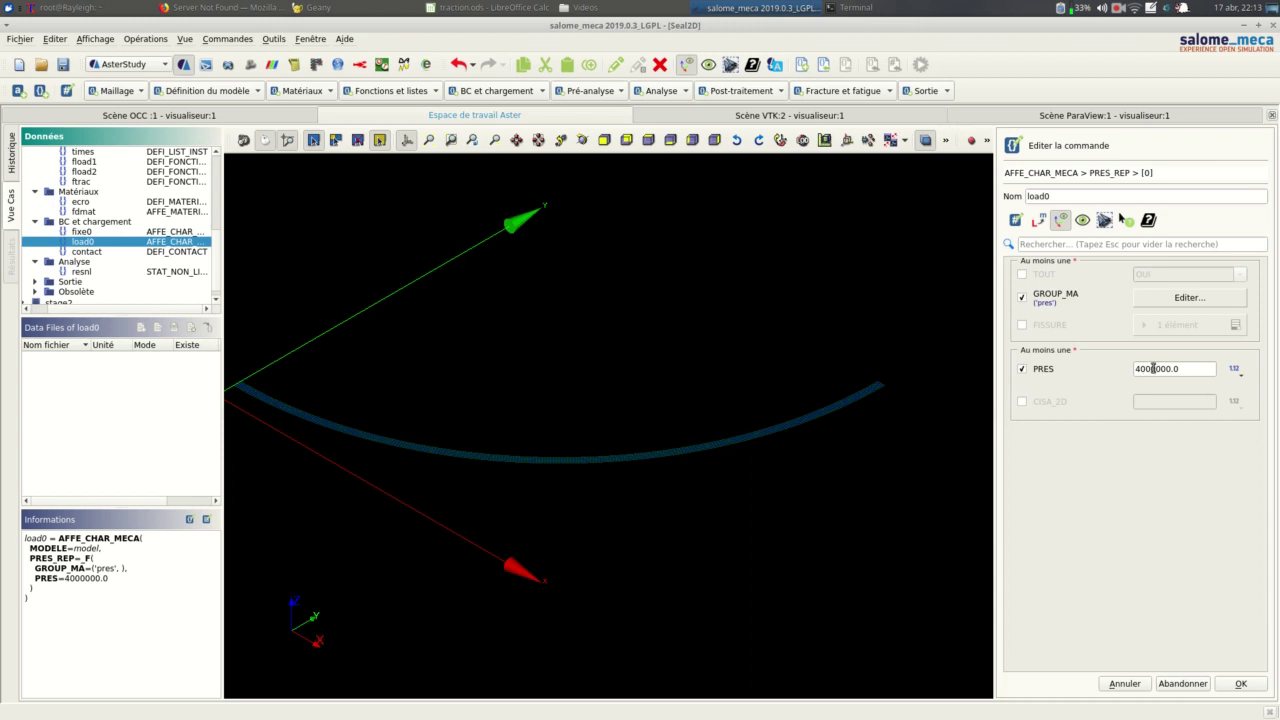
left_click(1241, 684)
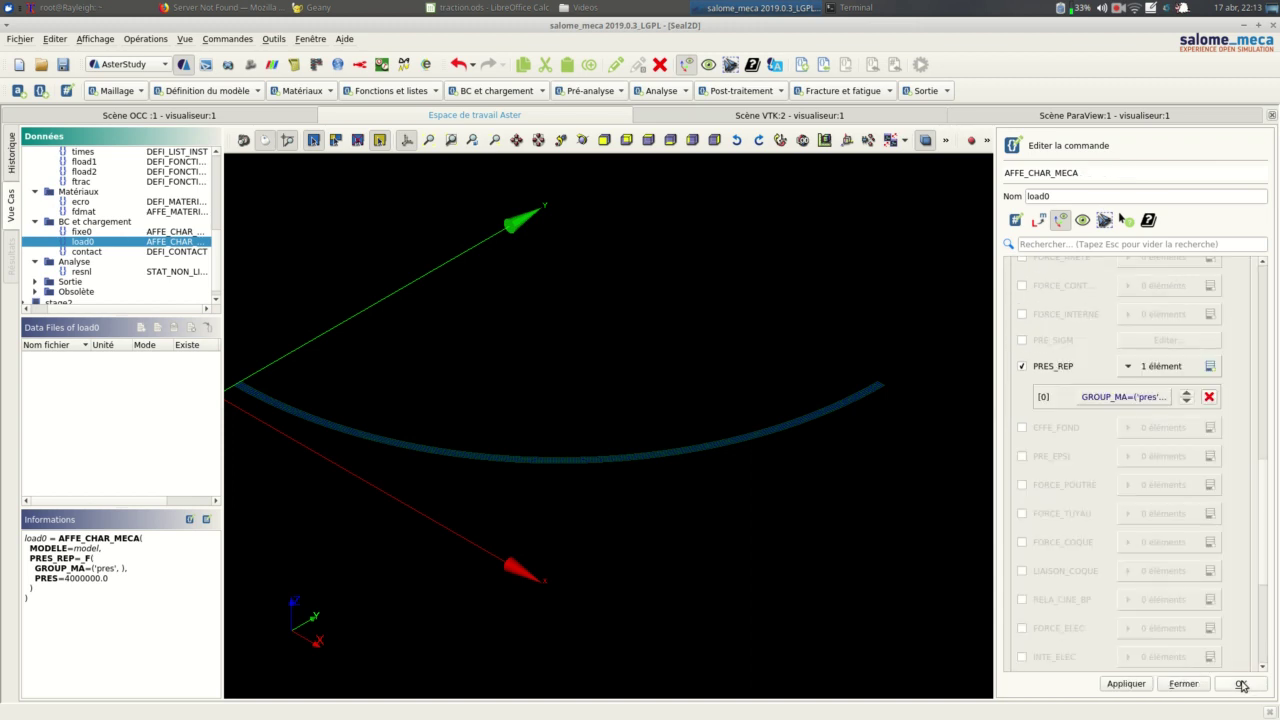
left_click(1241, 684)
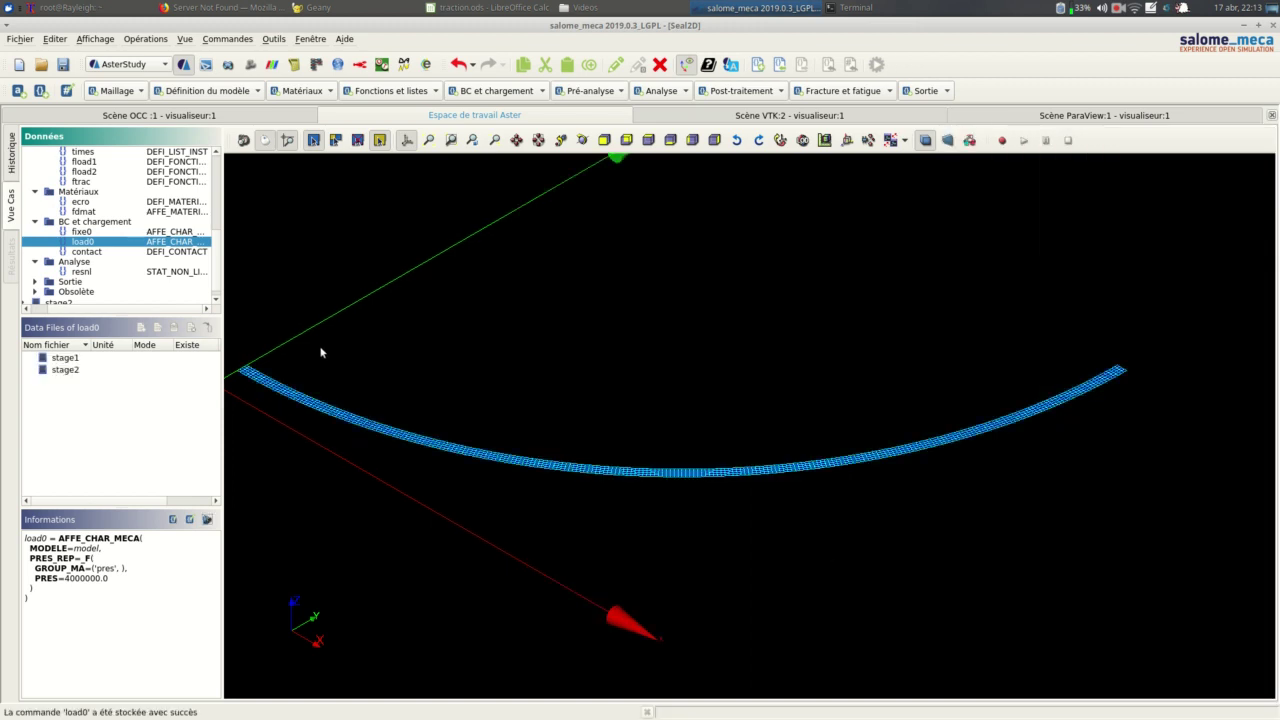
Step: Review the contact command's DEFI_CONTACT settings and the slave element group assigned to its zone
left_click(163, 253)
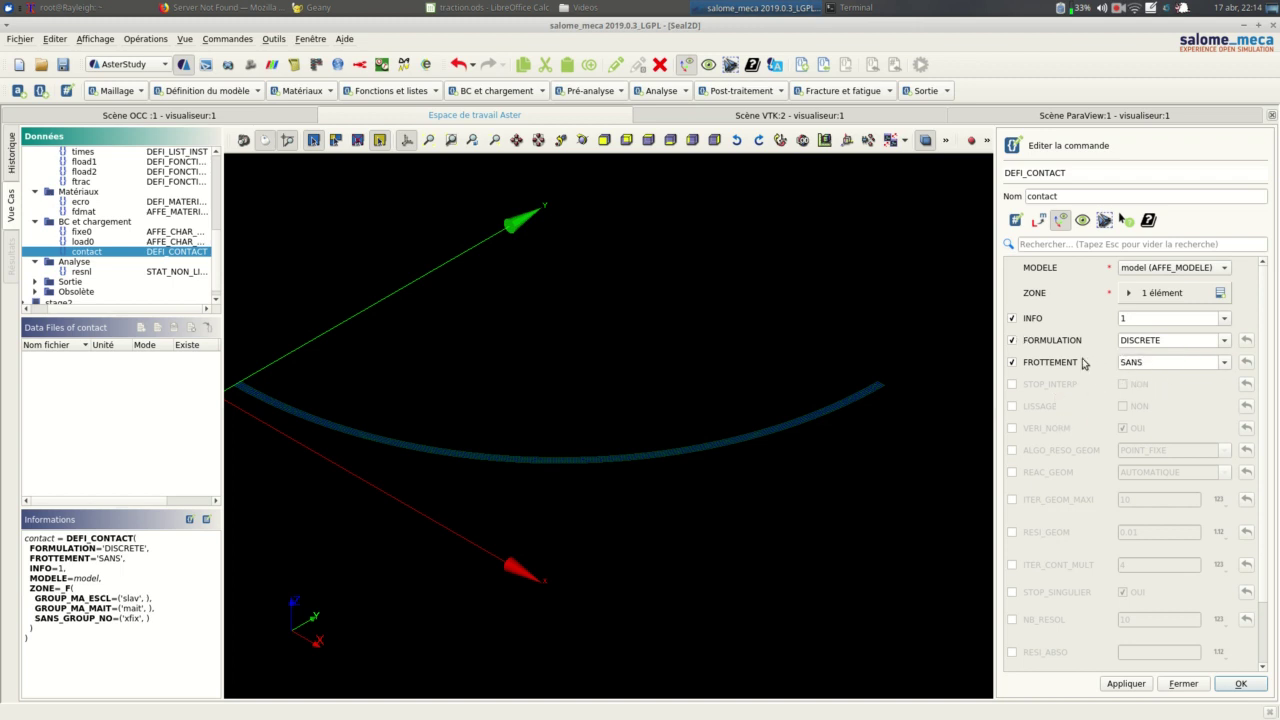
scroll(1078, 422, "down", 1)
scroll(1078, 422, "up", 1)
scroll(1078, 422, "down", 1)
scroll(1078, 422, "up", 1)
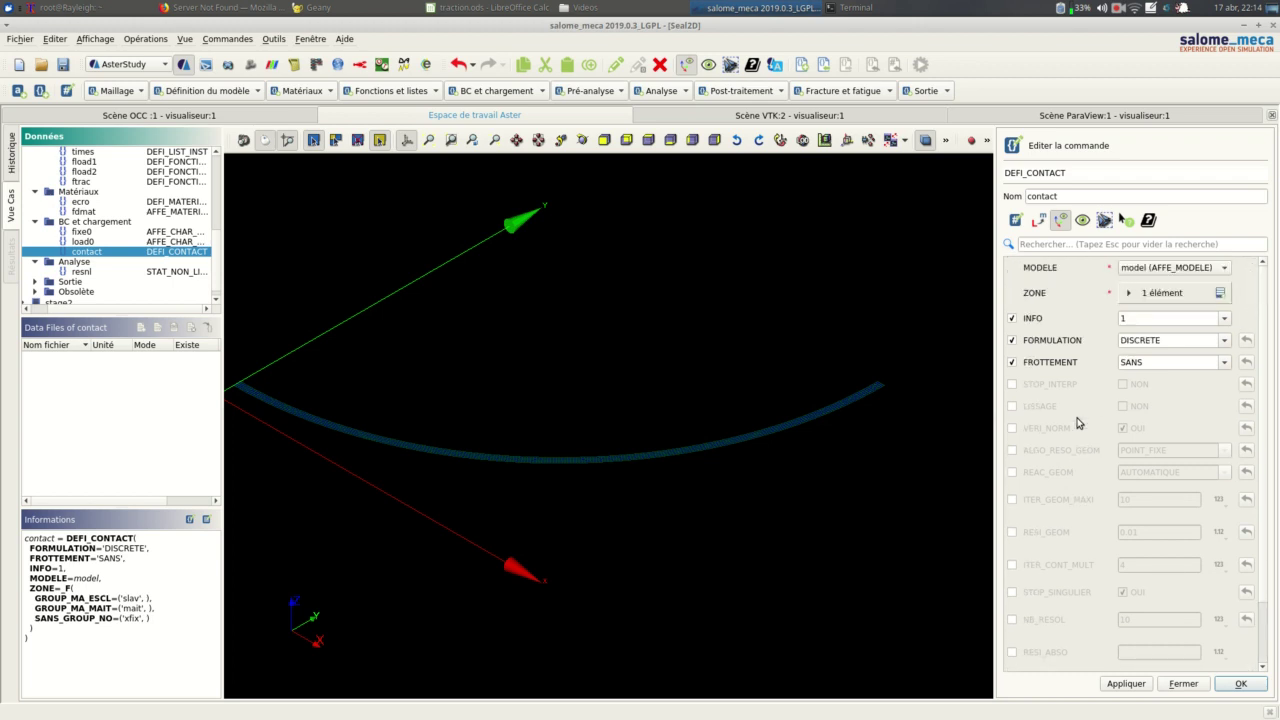
left_click(1165, 292)
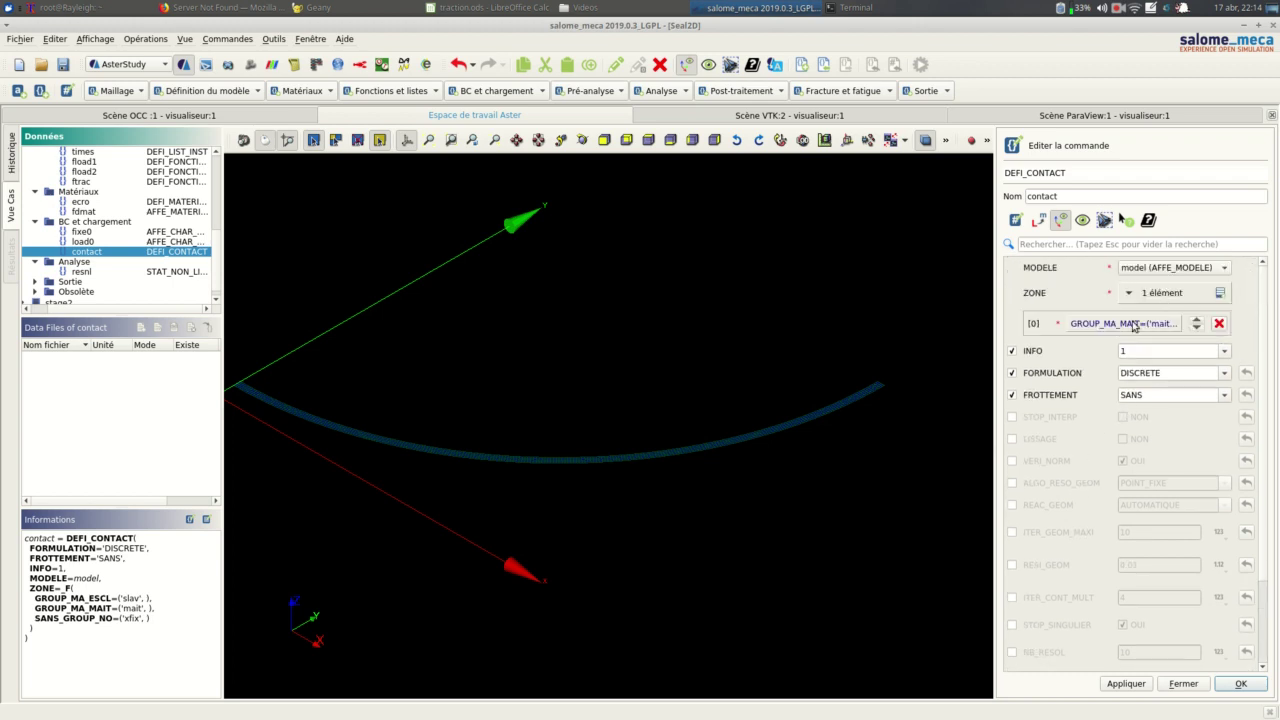
left_click(1133, 324)
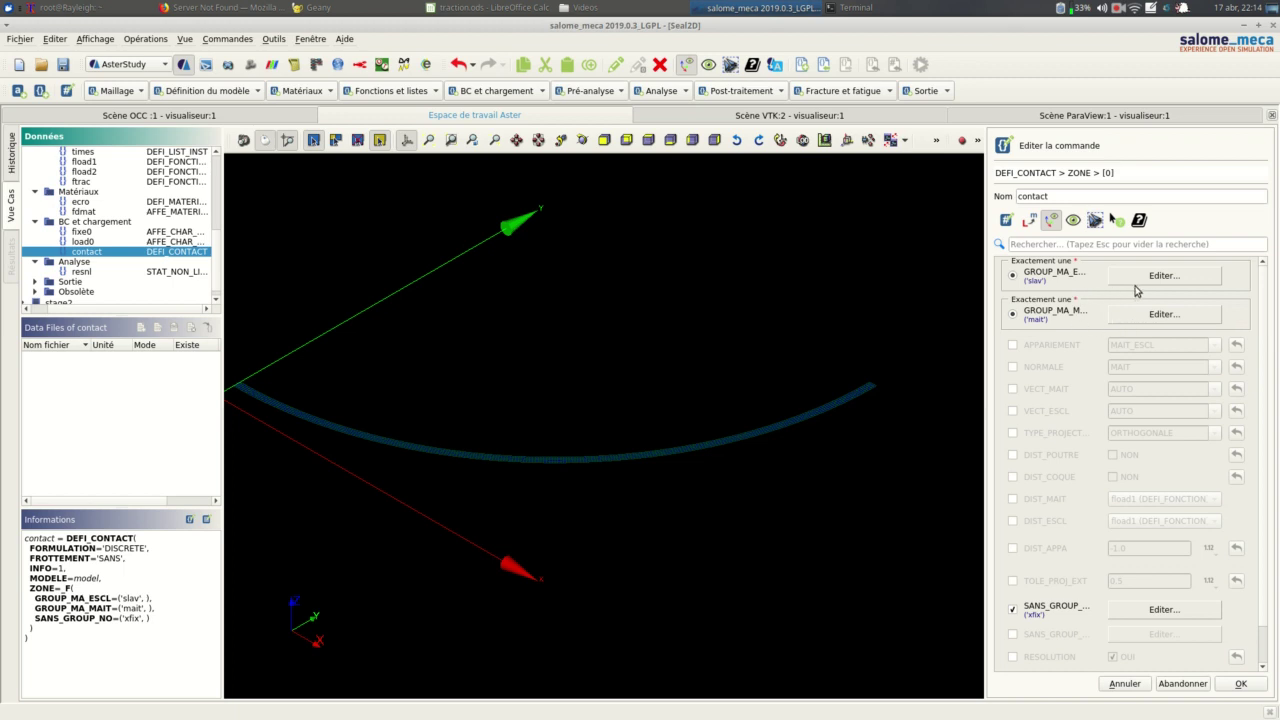
left_click(1152, 276)
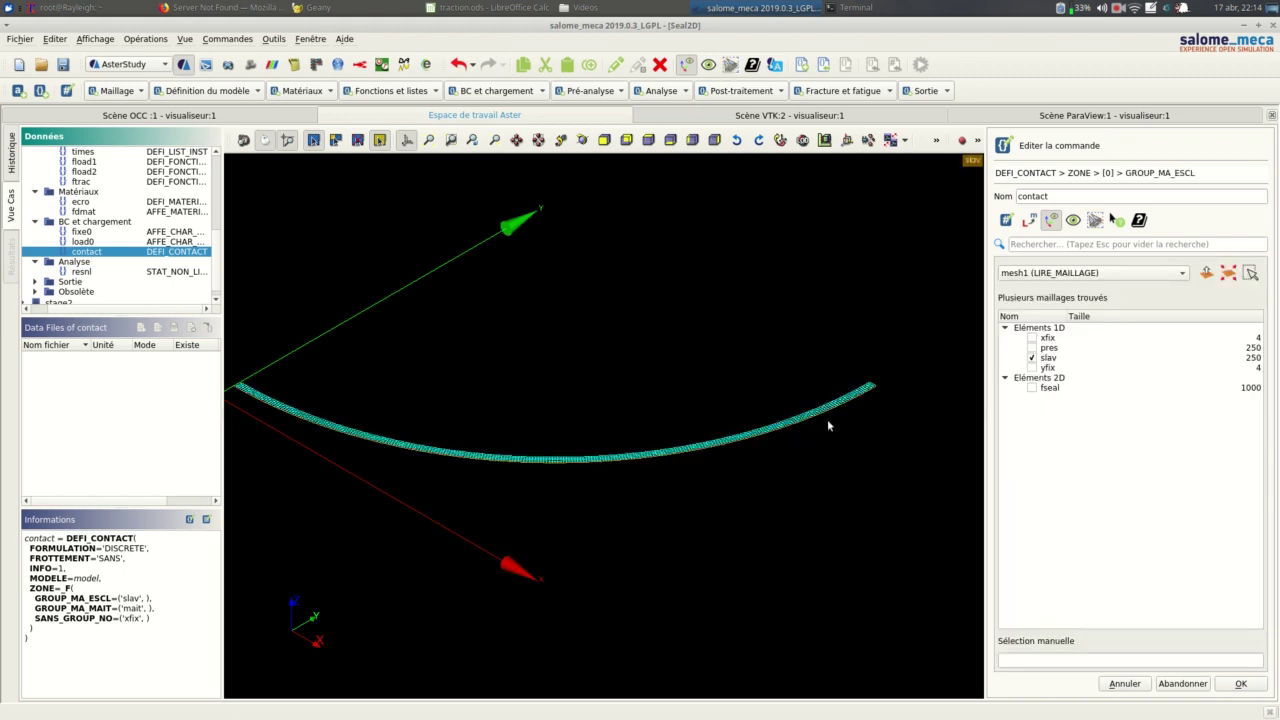
left_click(1252, 684)
Step: Review the contact zone's master group GROUP_MA_MAIT on mesh0 (LIRE_MAILLAGE)
left_click(1165, 316)
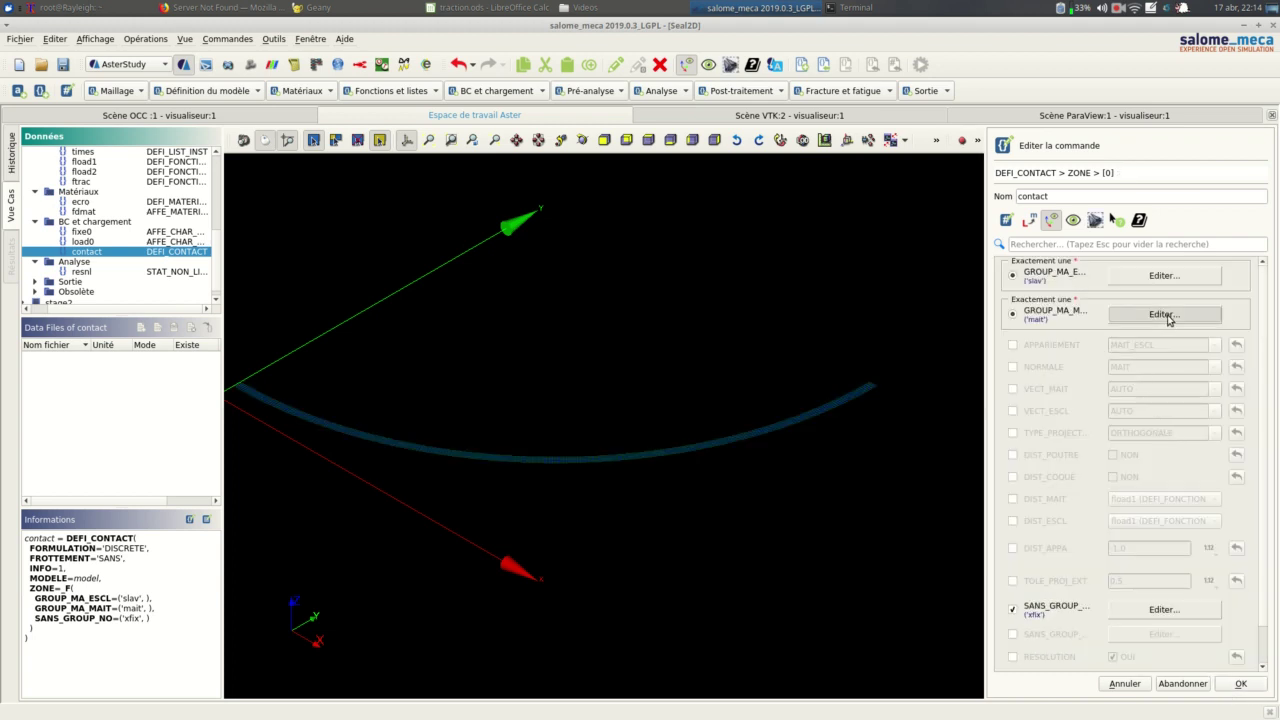
left_click(1058, 272)
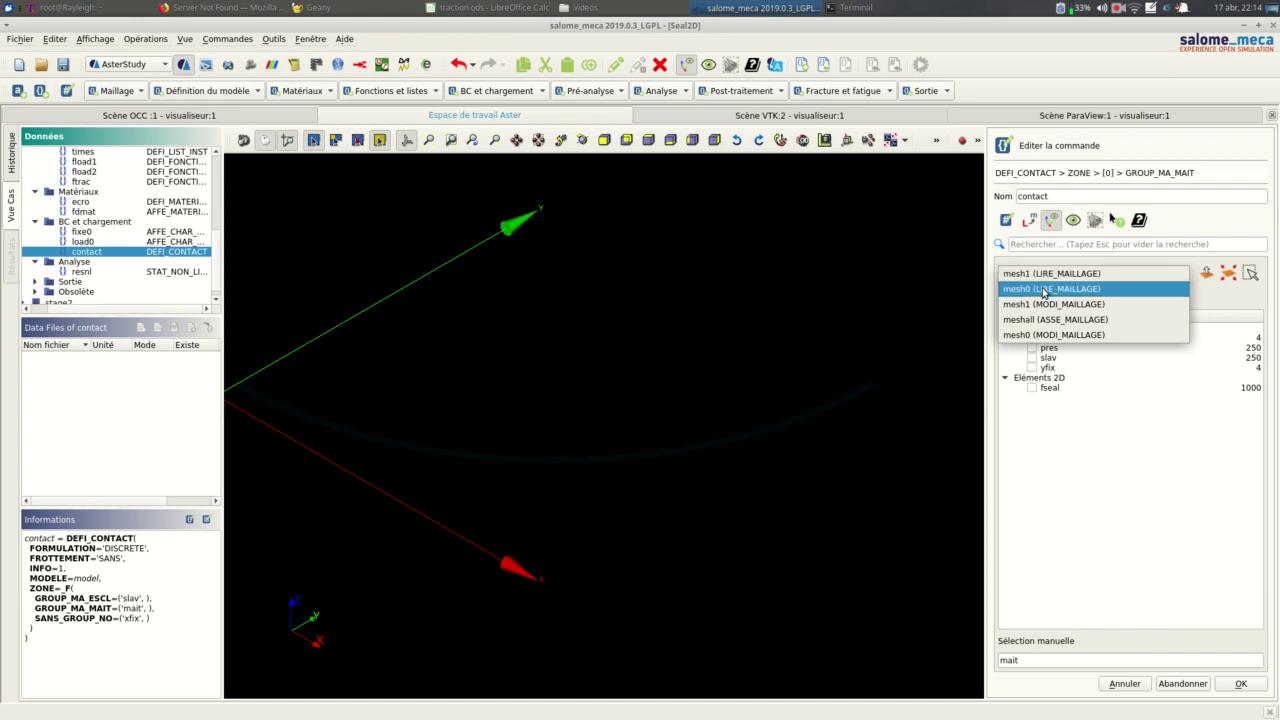
left_click(1046, 289)
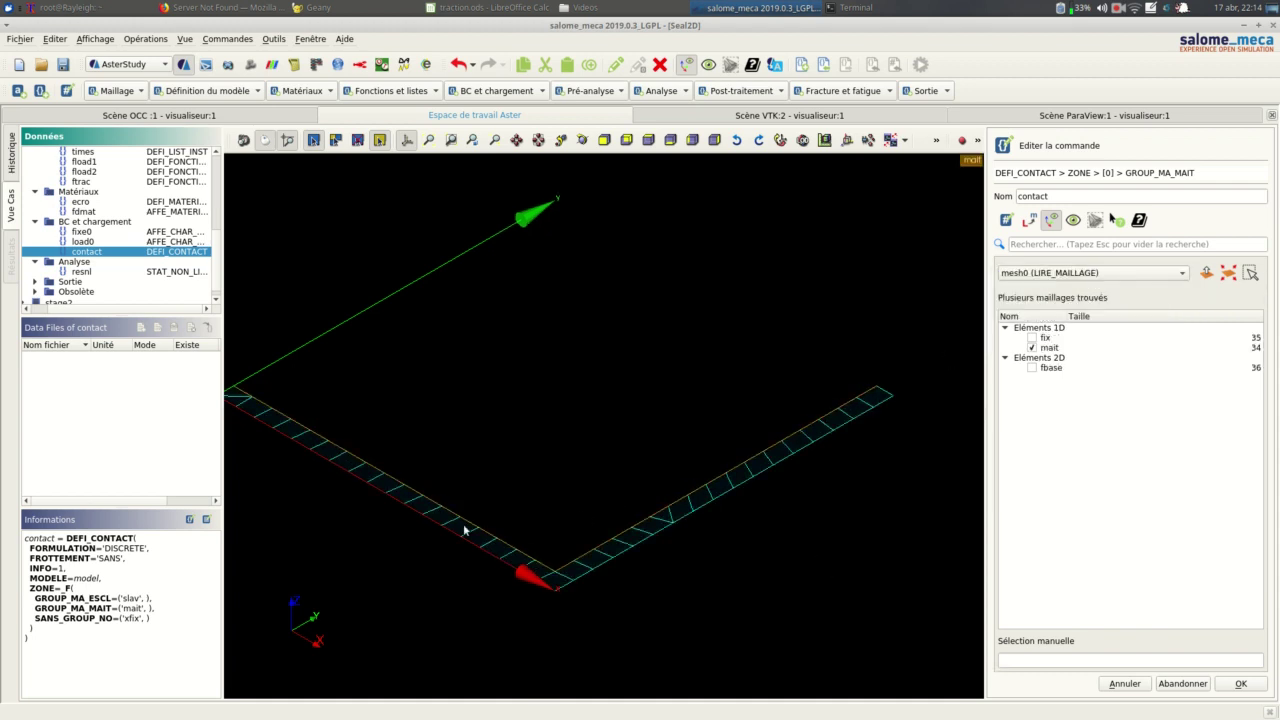
left_click(1240, 684)
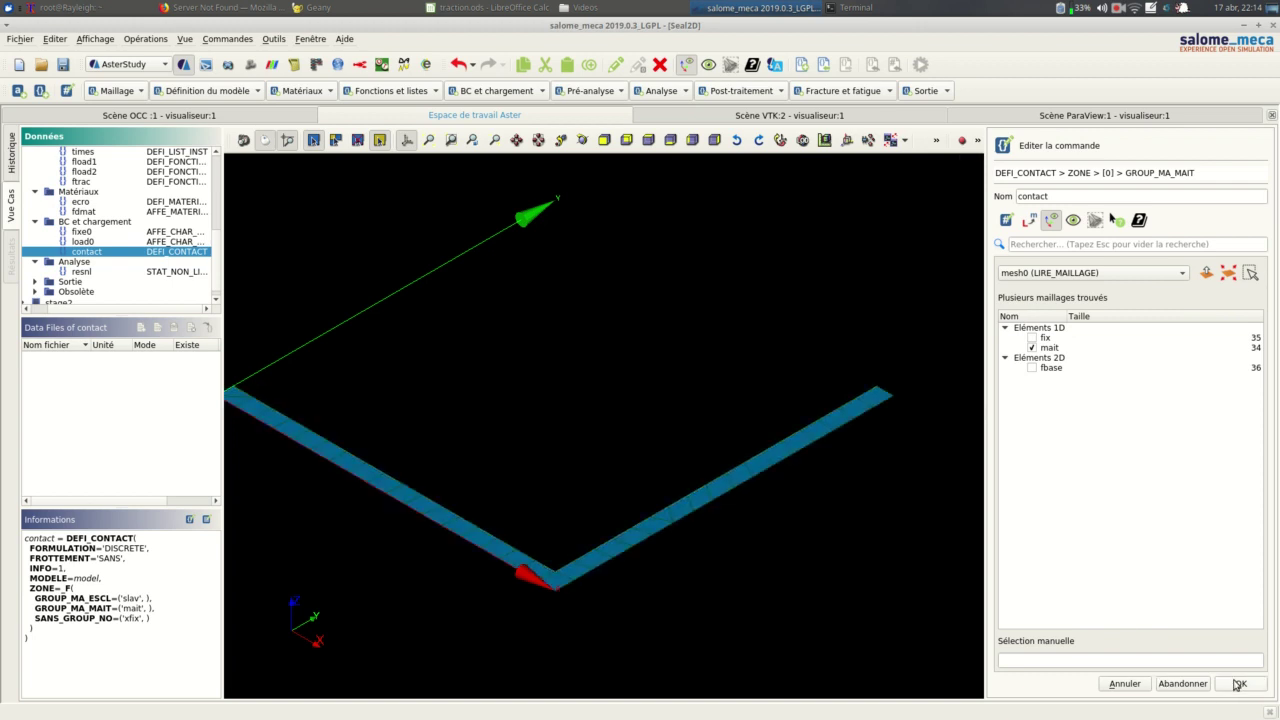
Step: Add the yfix node group to SANS_GROUP_NO of the contact zone and store the contact command
scroll(1090, 475, "down", 1)
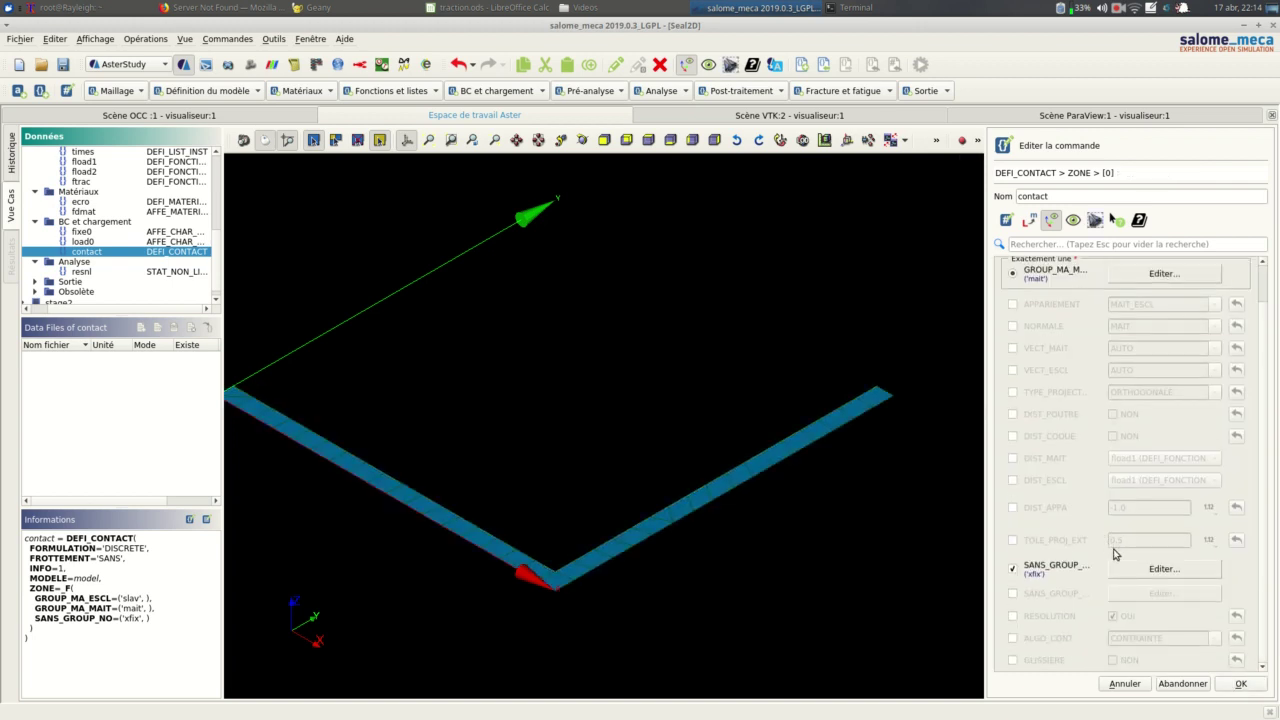
left_click(1152, 577)
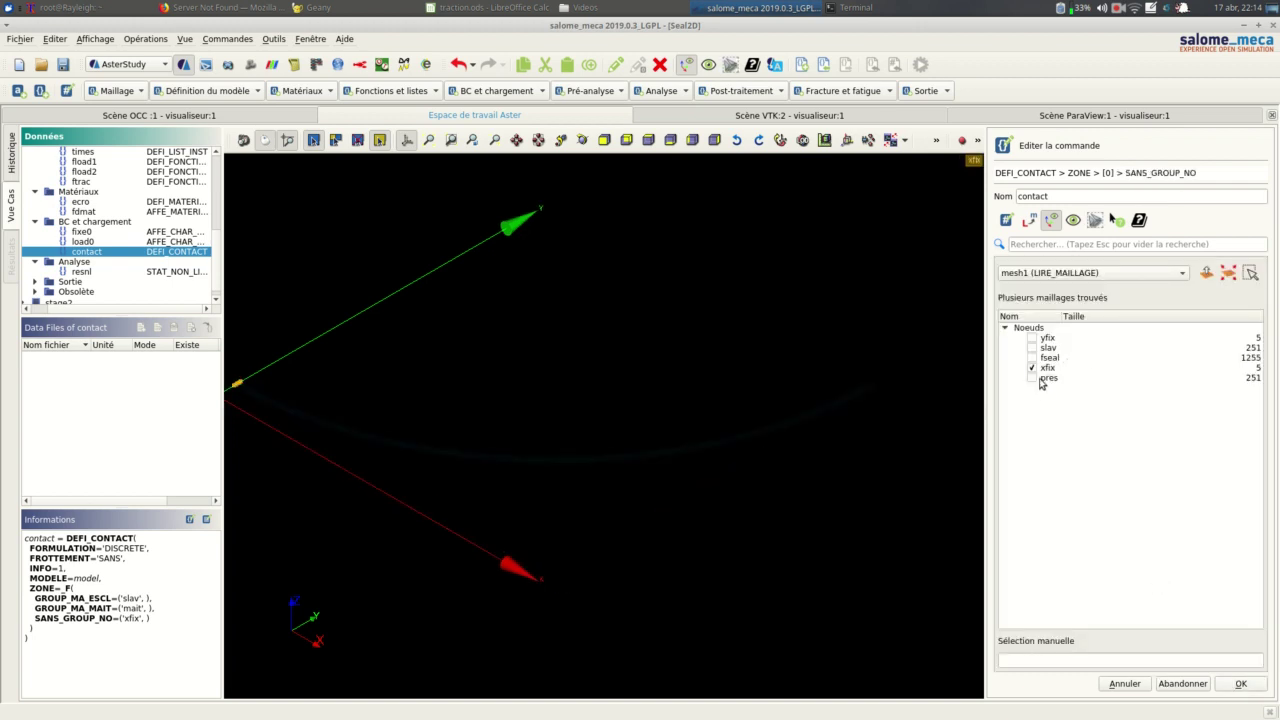
left_click(1032, 338)
left_click(1241, 685)
left_click(1241, 685)
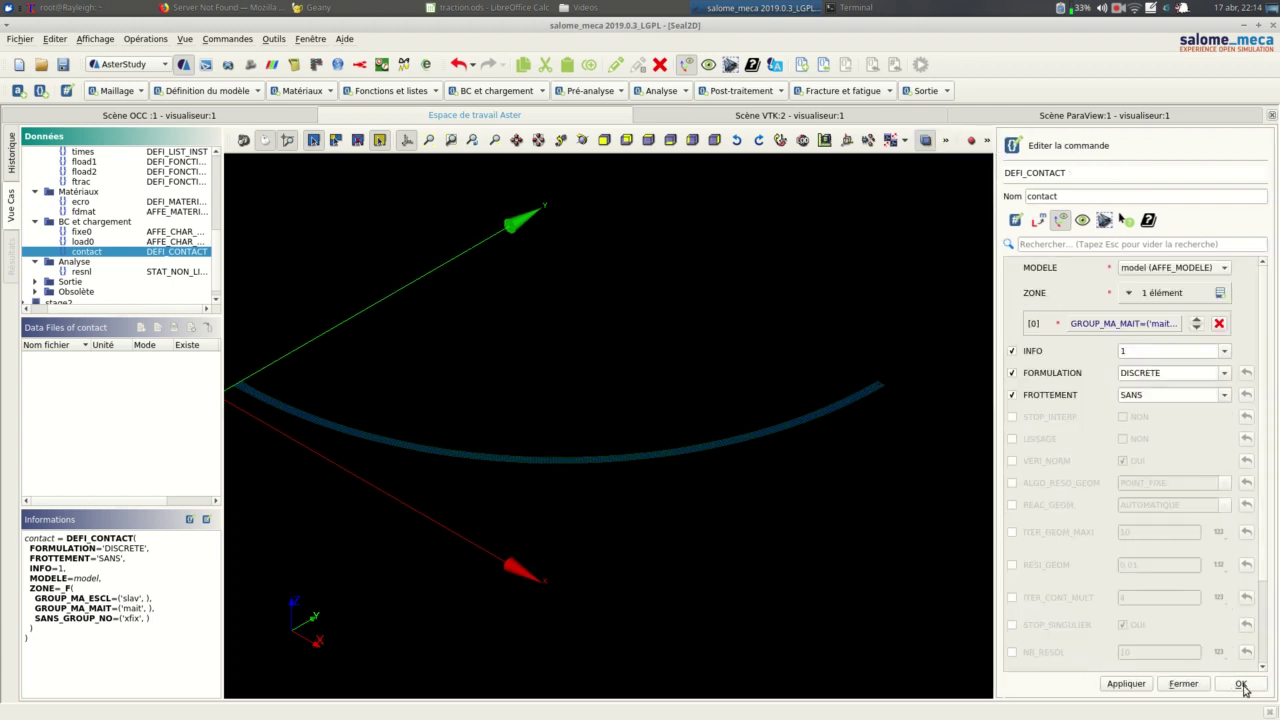
left_click(1241, 685)
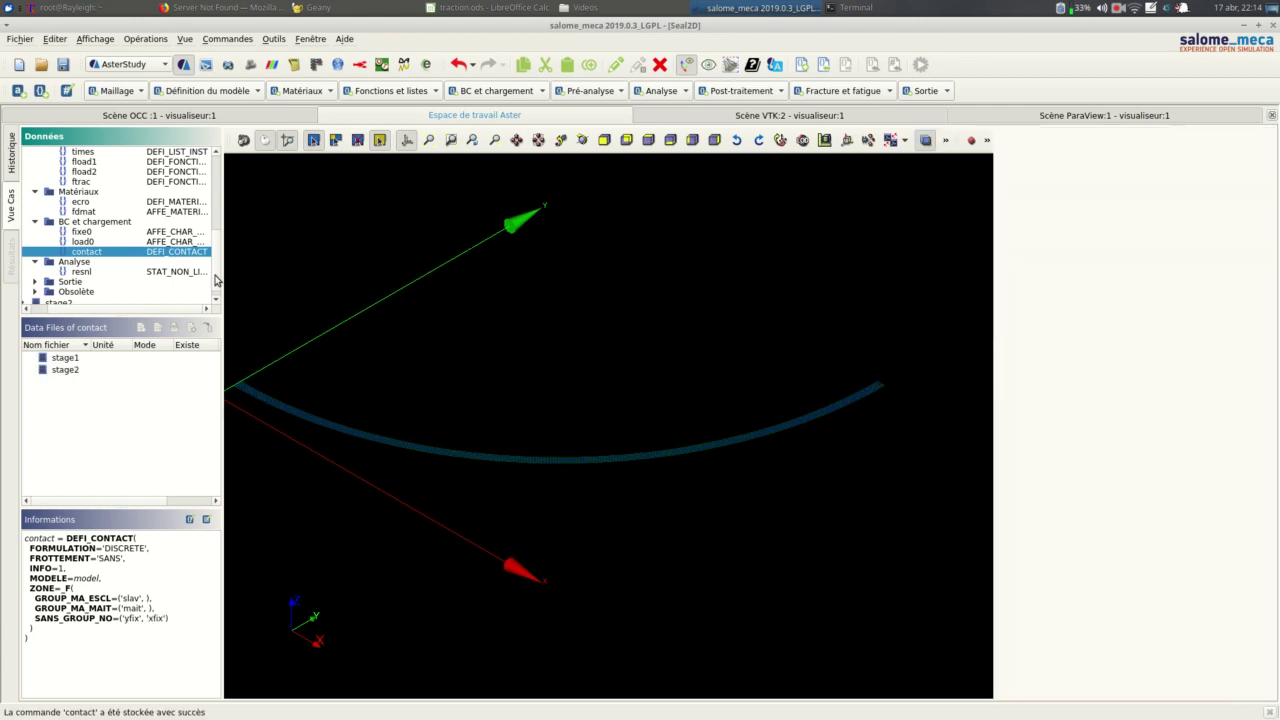
Step: Review the resnl STAT_NON_LINE command's EXCIT entries, including load0 with its fload1 multiplier, and its assigned contact definition
double_click(157, 271)
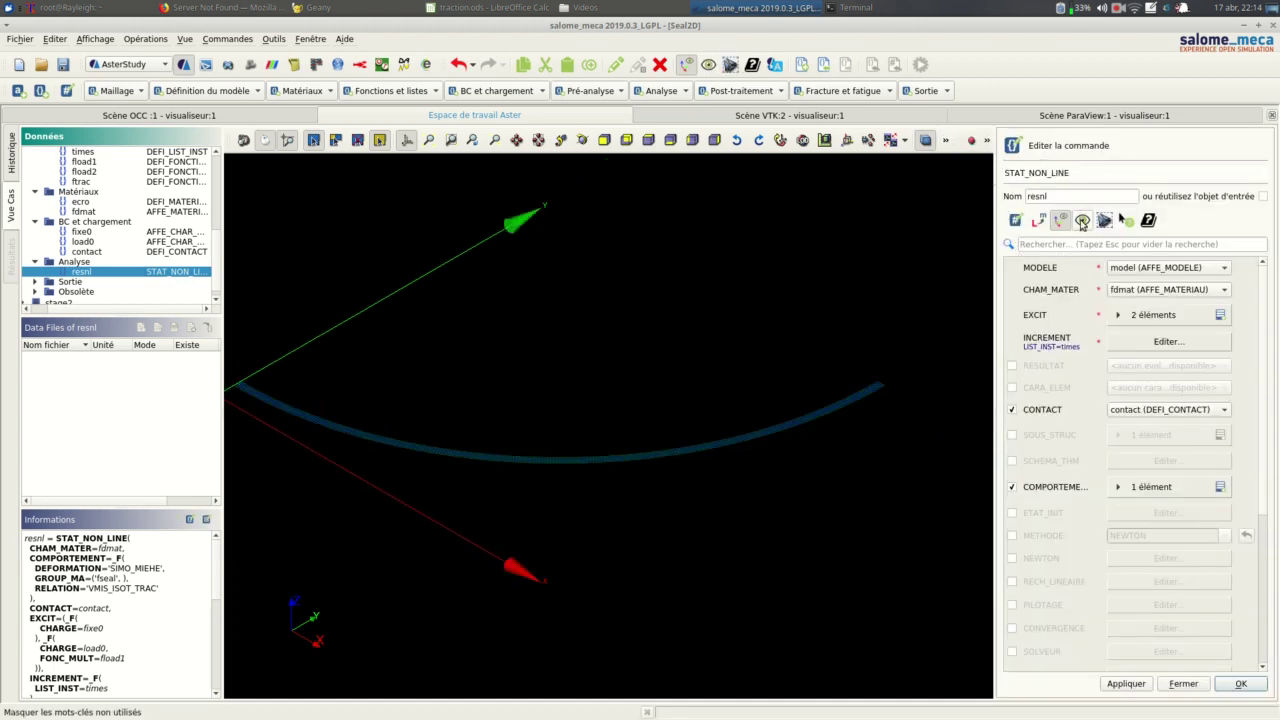
left_click(1138, 318)
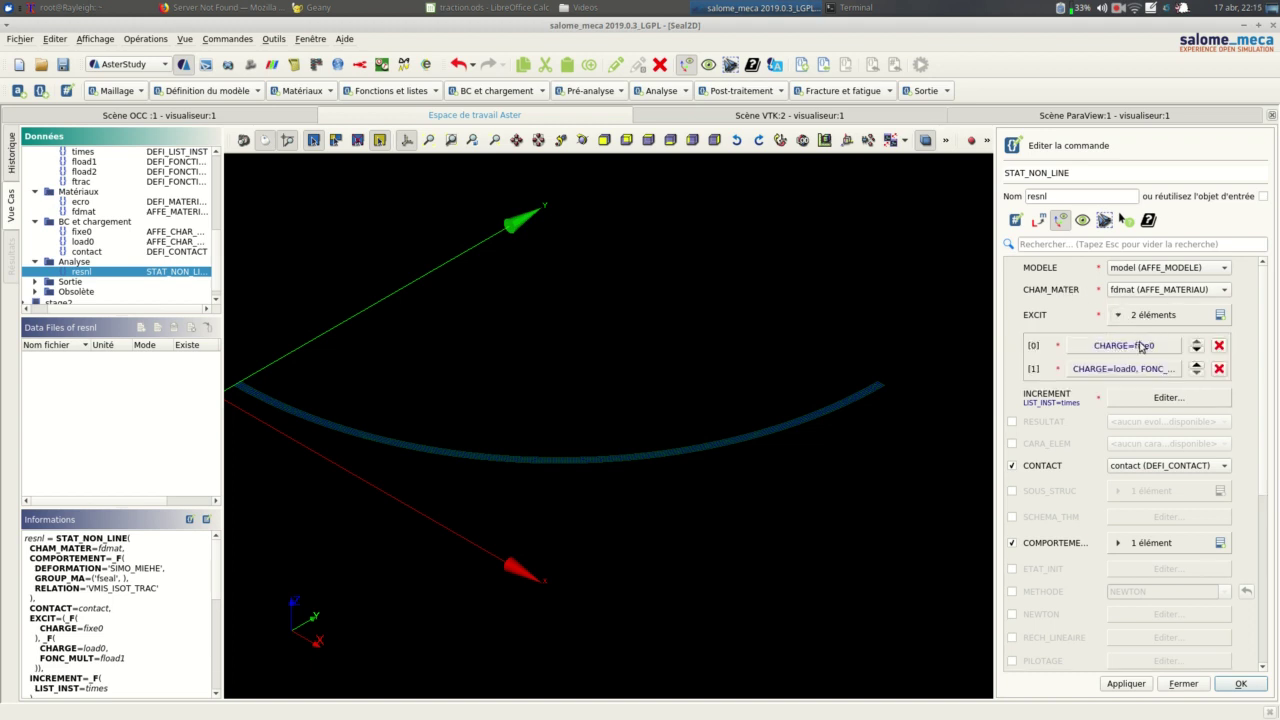
left_click(1129, 369)
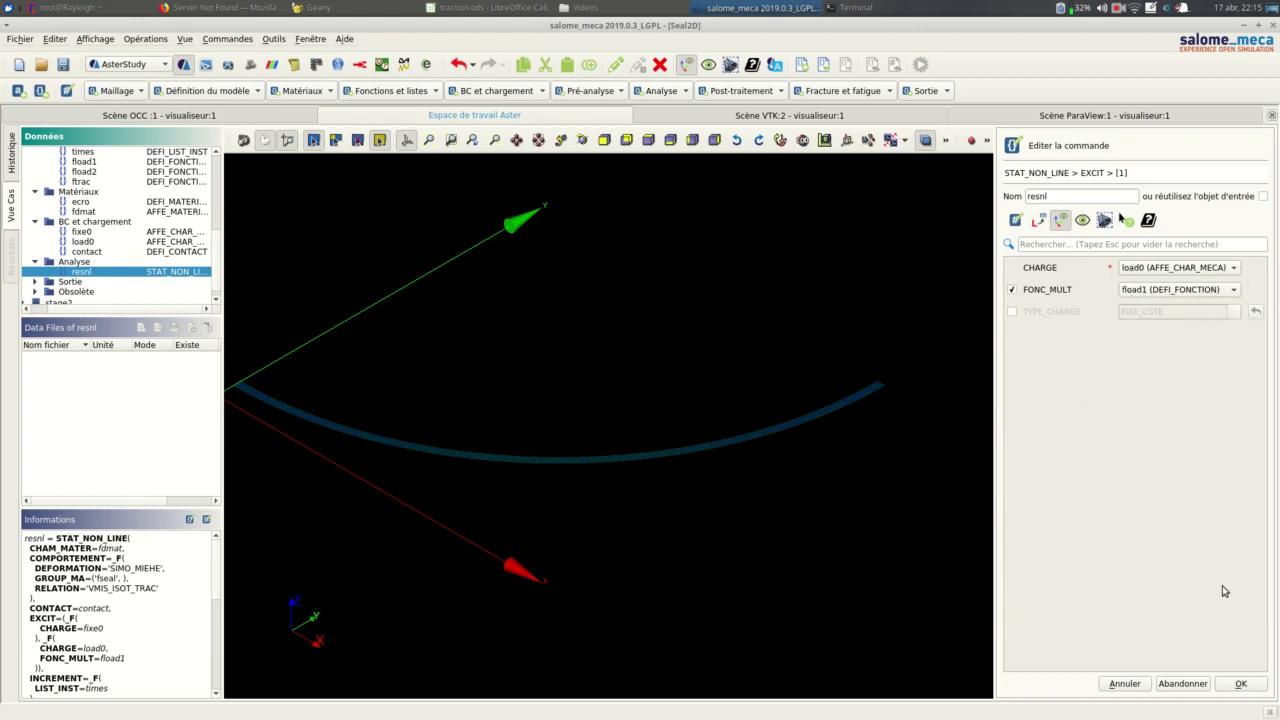
left_click(1241, 685)
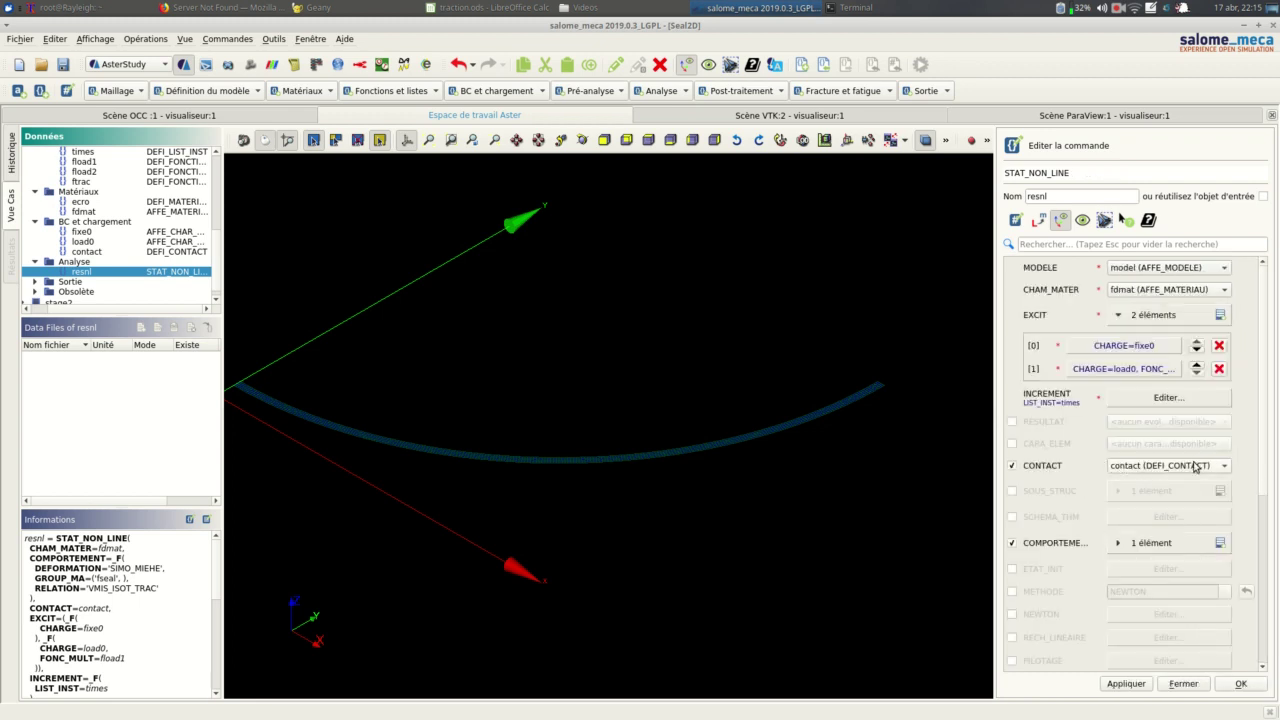
left_click(1113, 469)
left_click(1131, 483)
Step: Review the COMPORTEMENT entry of resnl, including its fseal element group, VMIS_ISOT_TRAC relation and SIMO_MIEHE deformation
scroll(1093, 533, "down", 2)
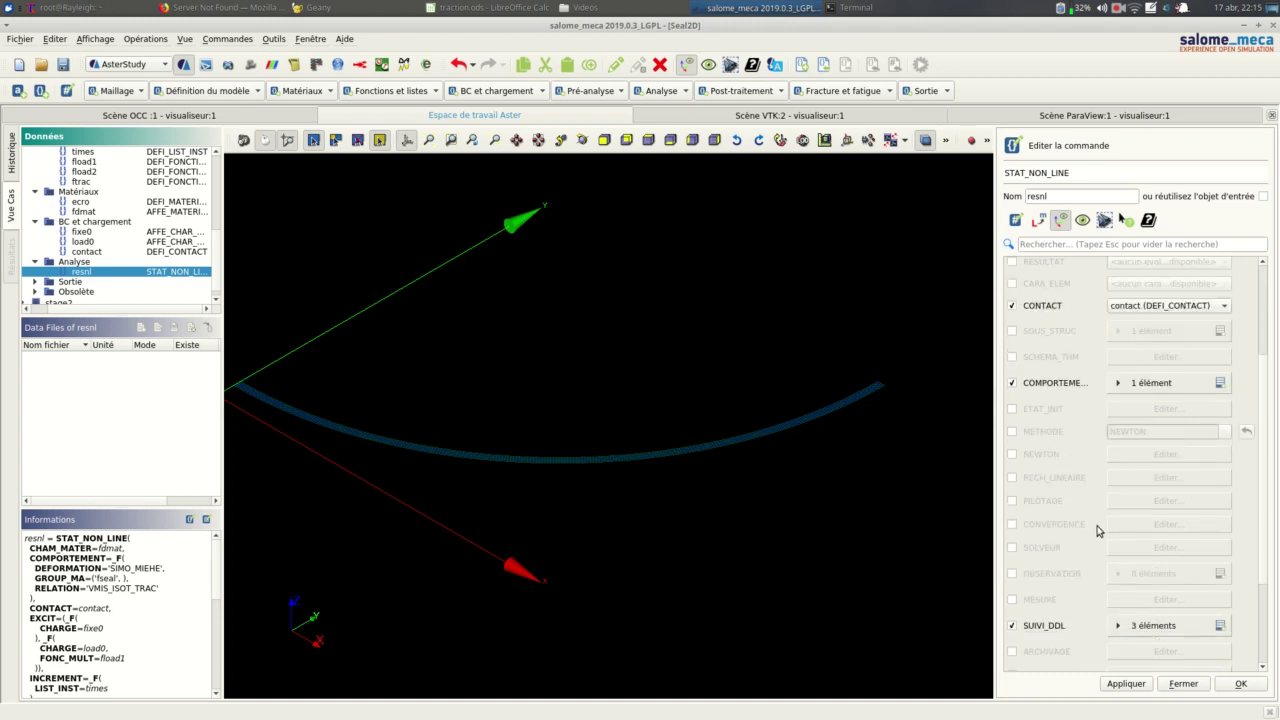
left_click(1140, 387)
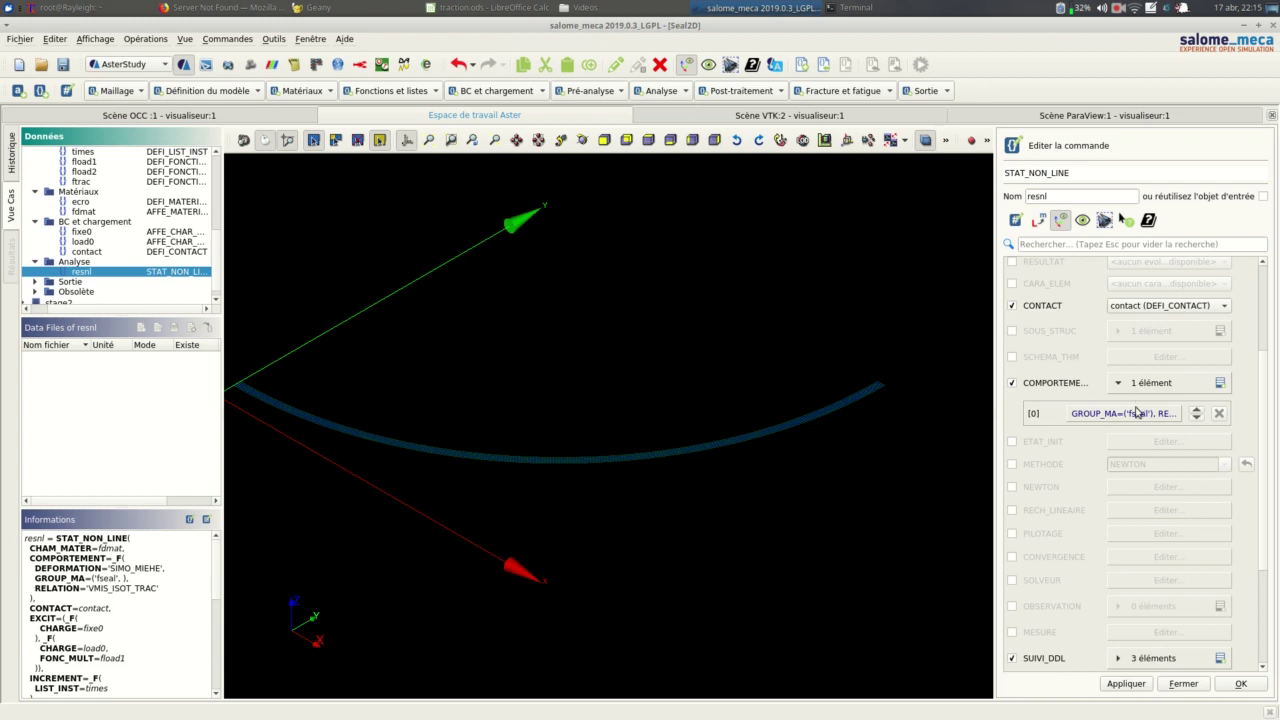
left_click(1137, 414)
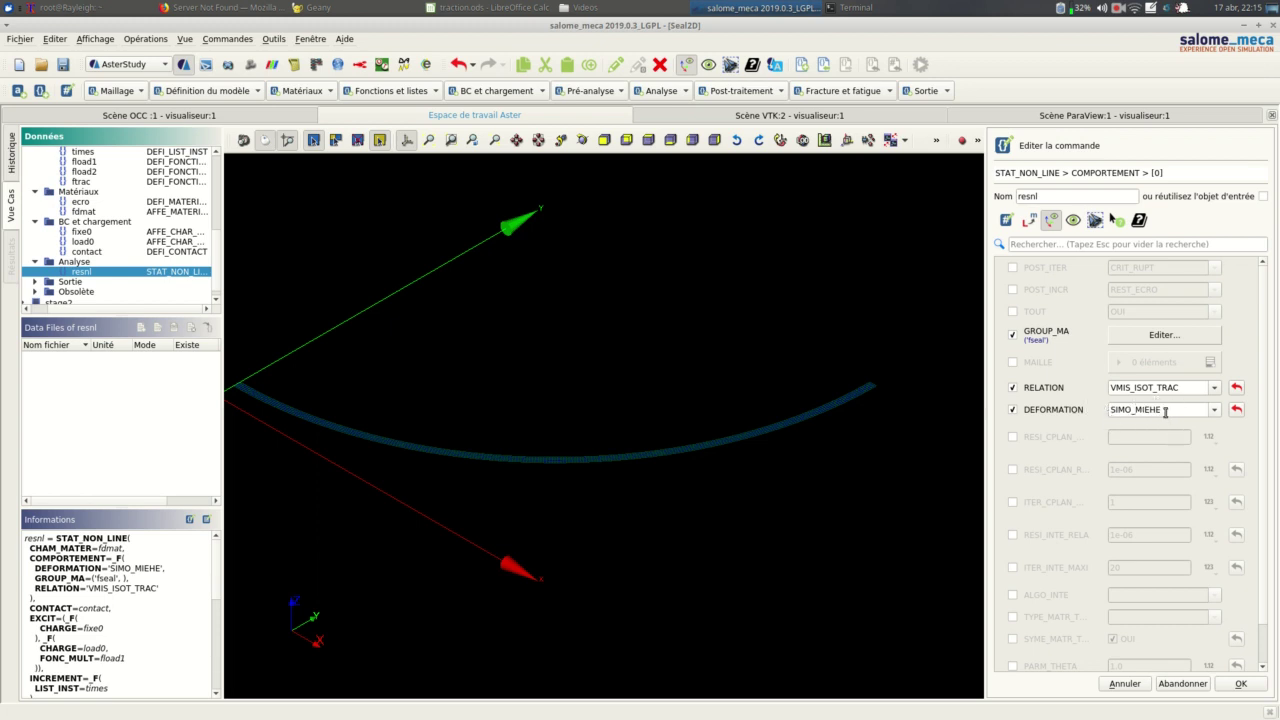
left_click(1240, 684)
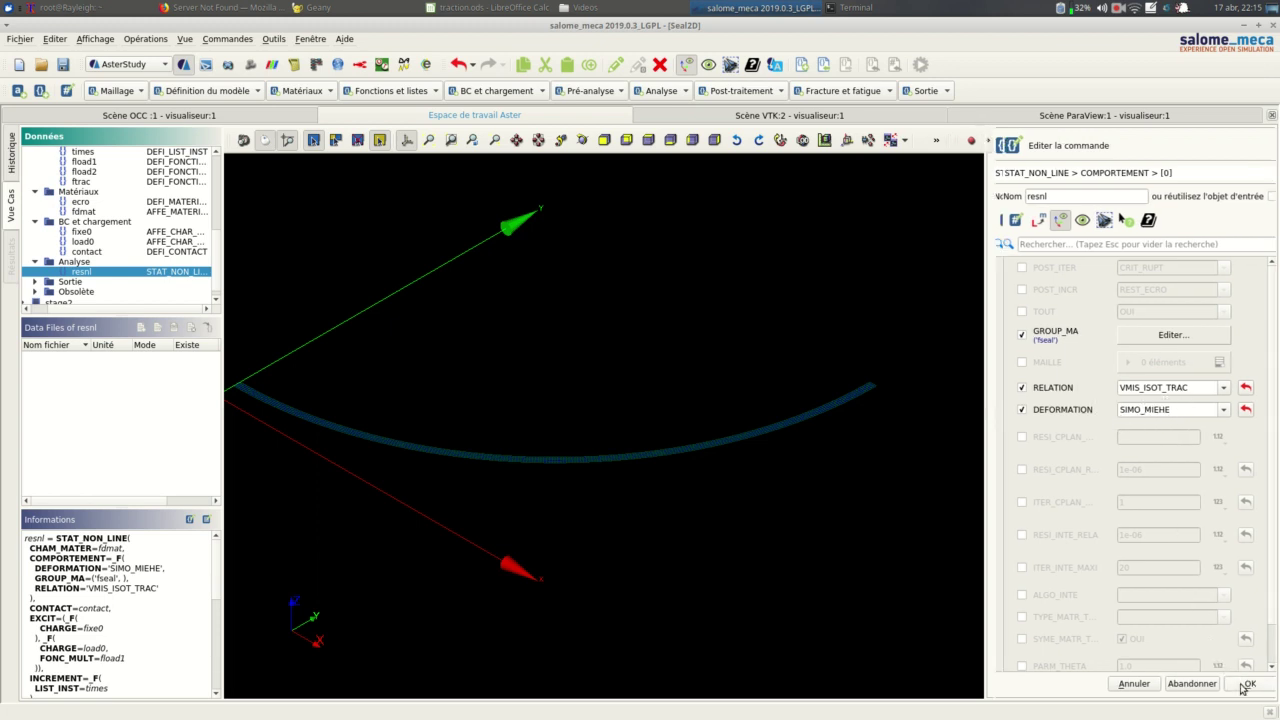
Step: Review the first SUIVI_DDL entry of resnl, which tracks the maximum of component V1 of VARI_ELGA on fseal
scroll(1108, 574, "down", 4)
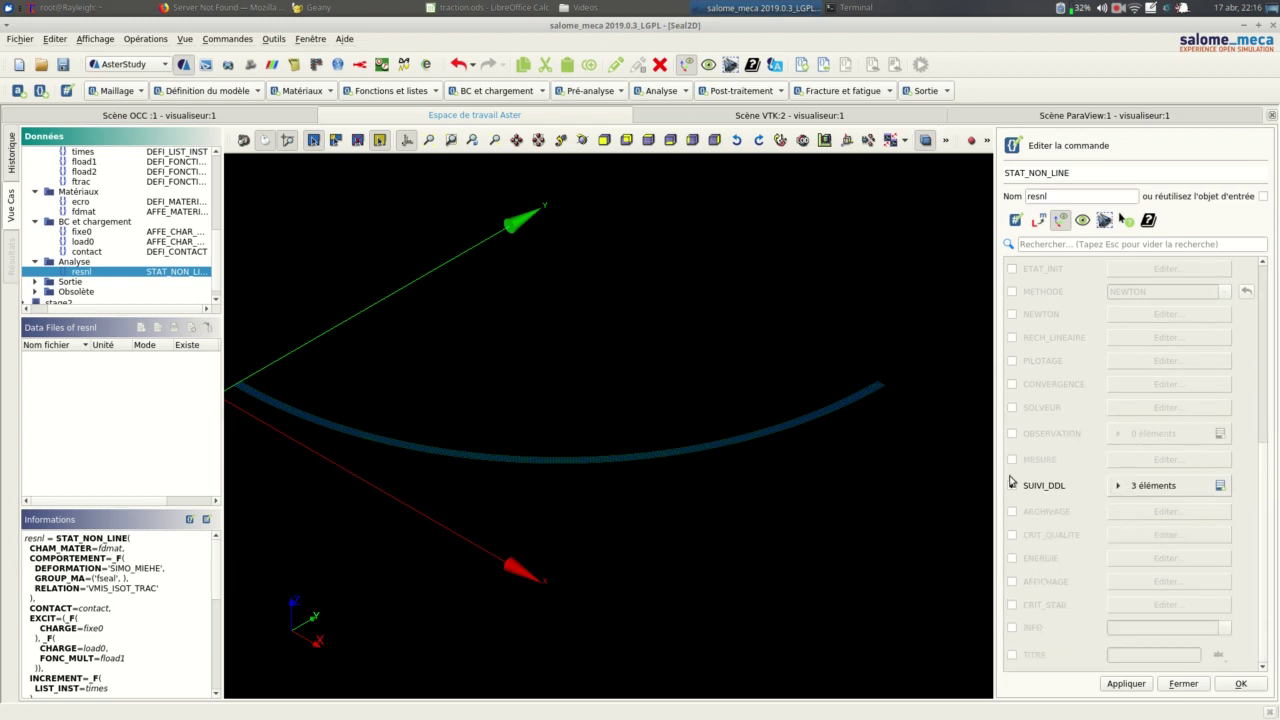
left_click(1153, 486)
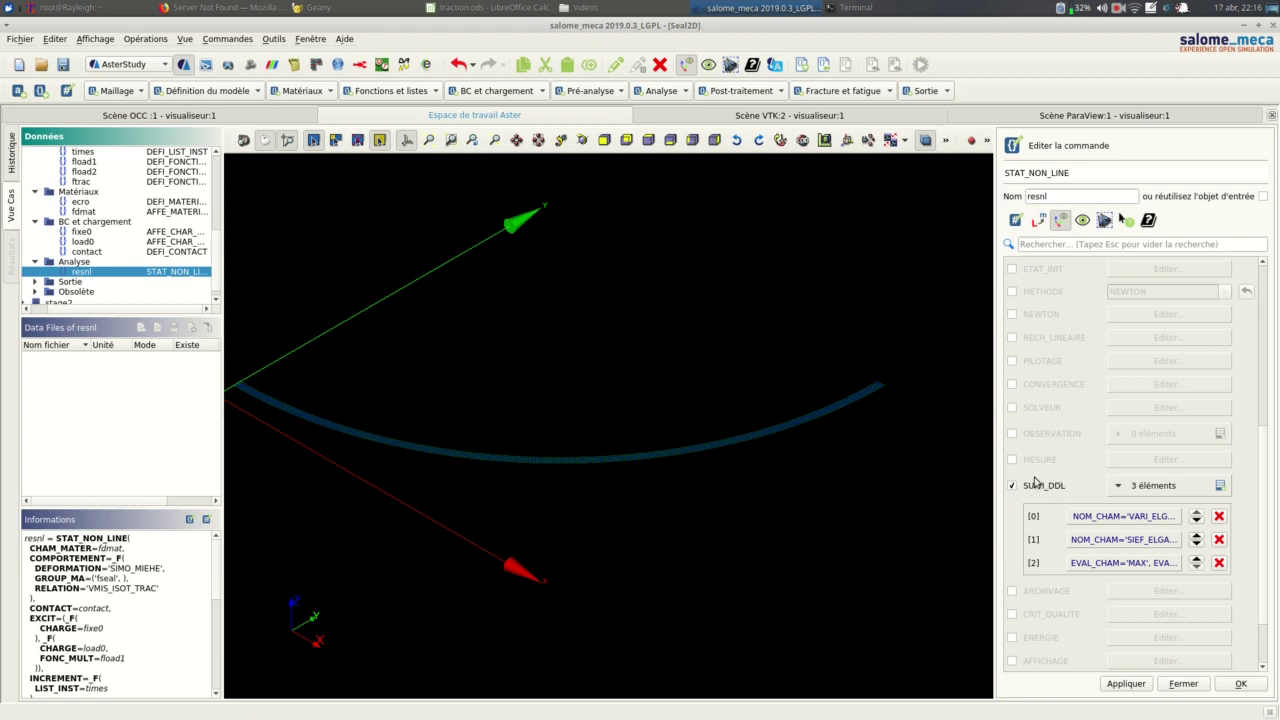
left_click(1129, 521)
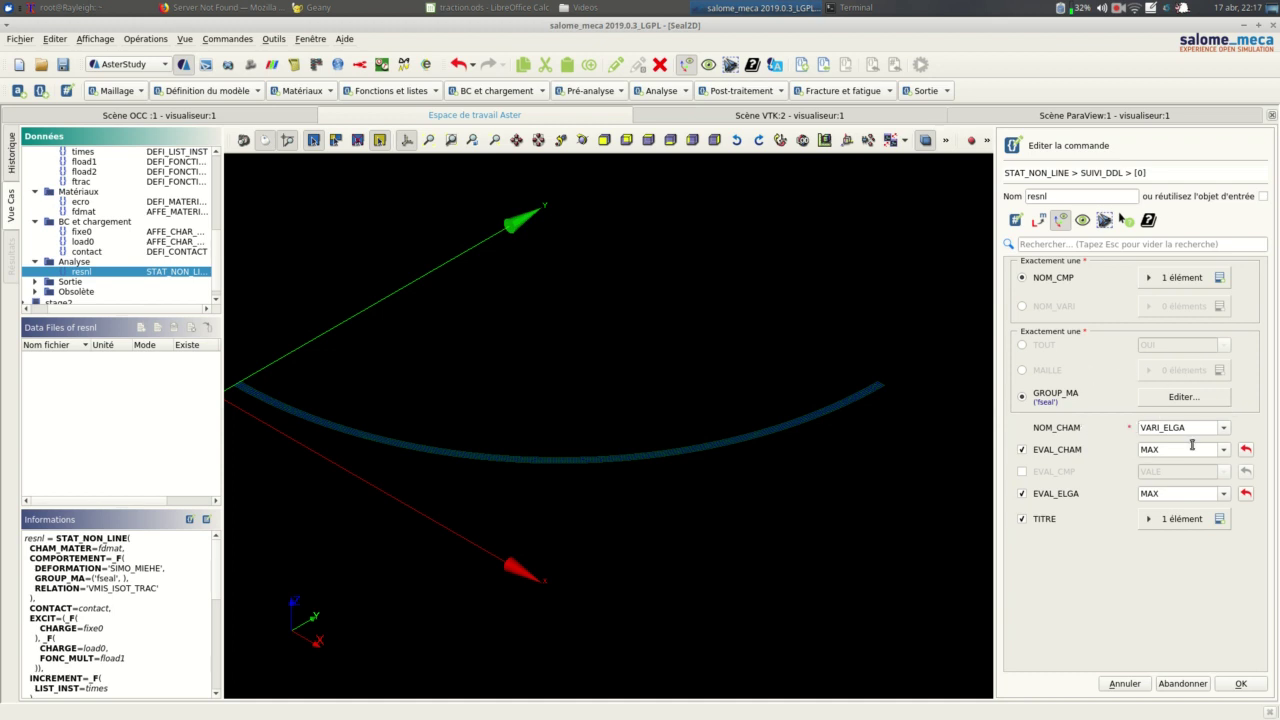
left_click(1184, 279)
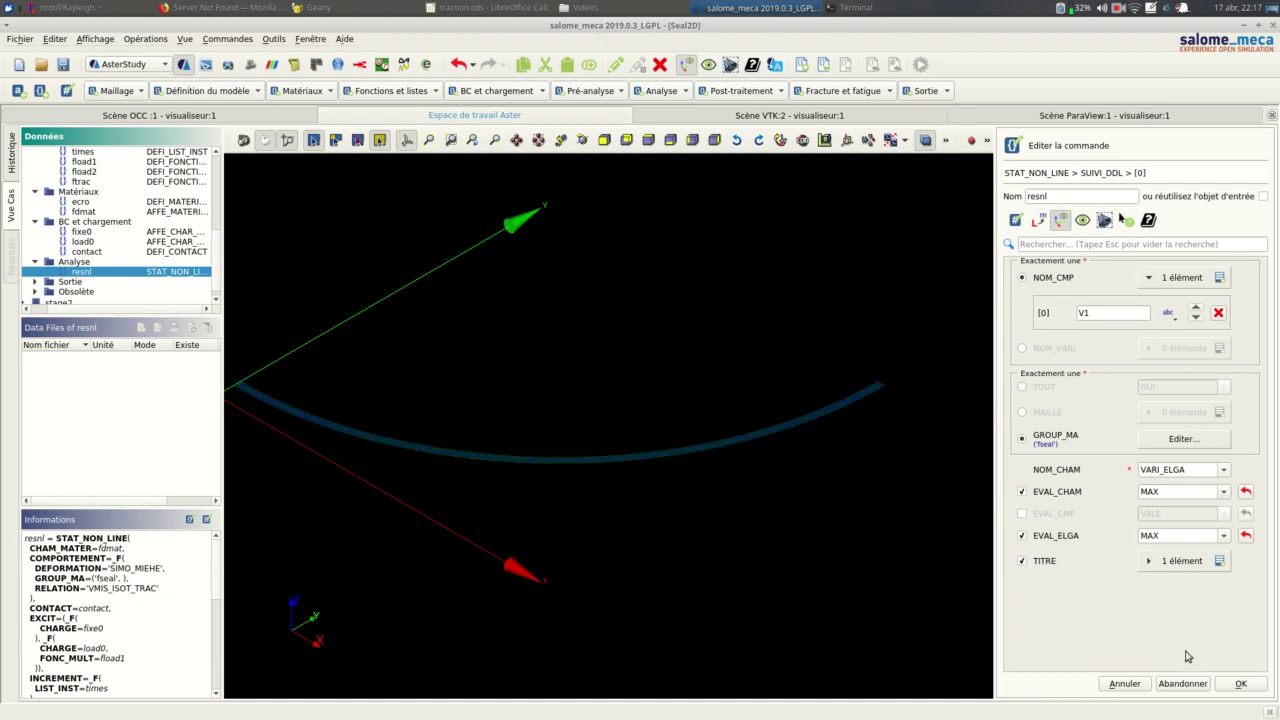
left_click(1246, 689)
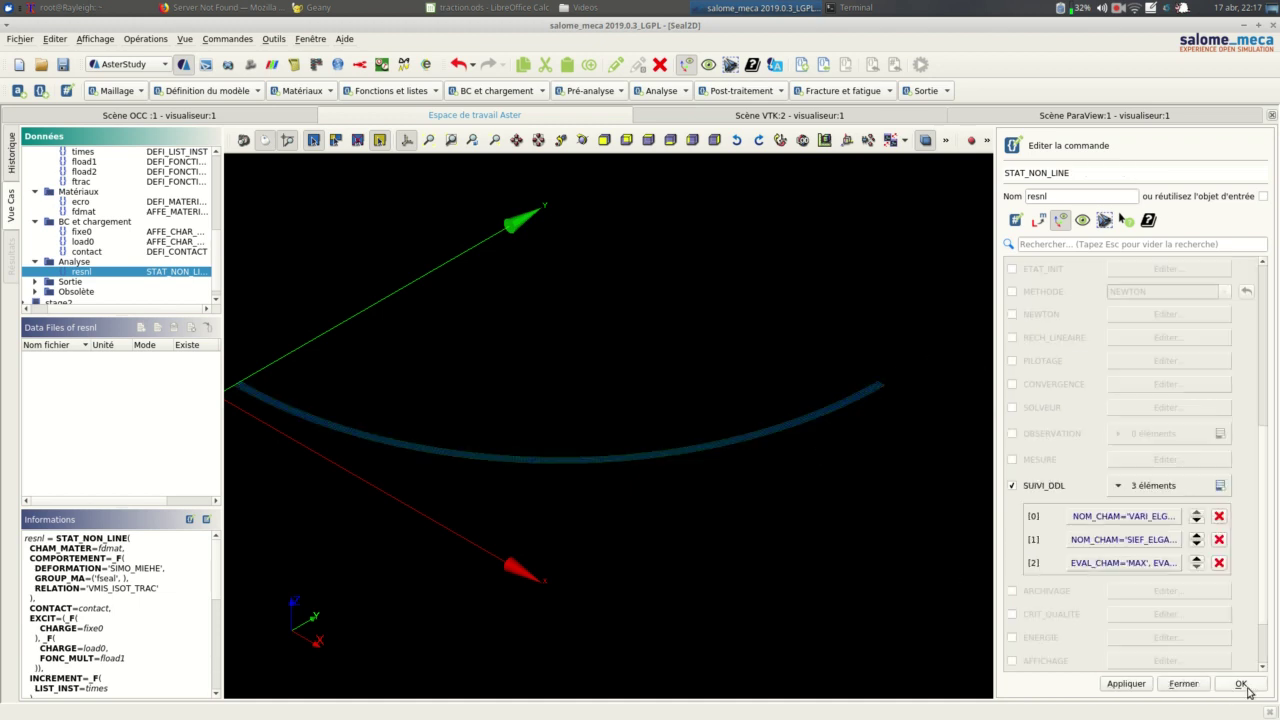
Step: Review the second SUIVI_DDL entry of resnl, tracking maximum SIXX of SIEF_ELGA on fseal, and close the command by accepting it
left_click(1125, 540)
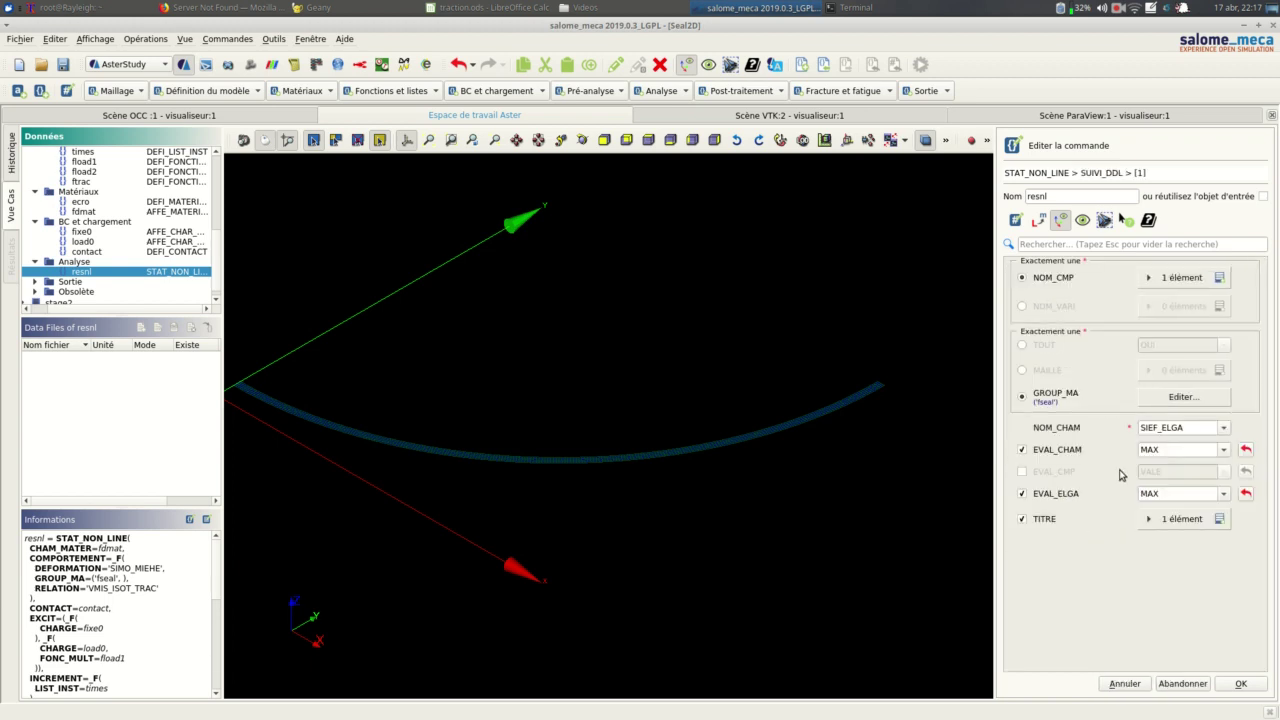
left_click(1176, 283)
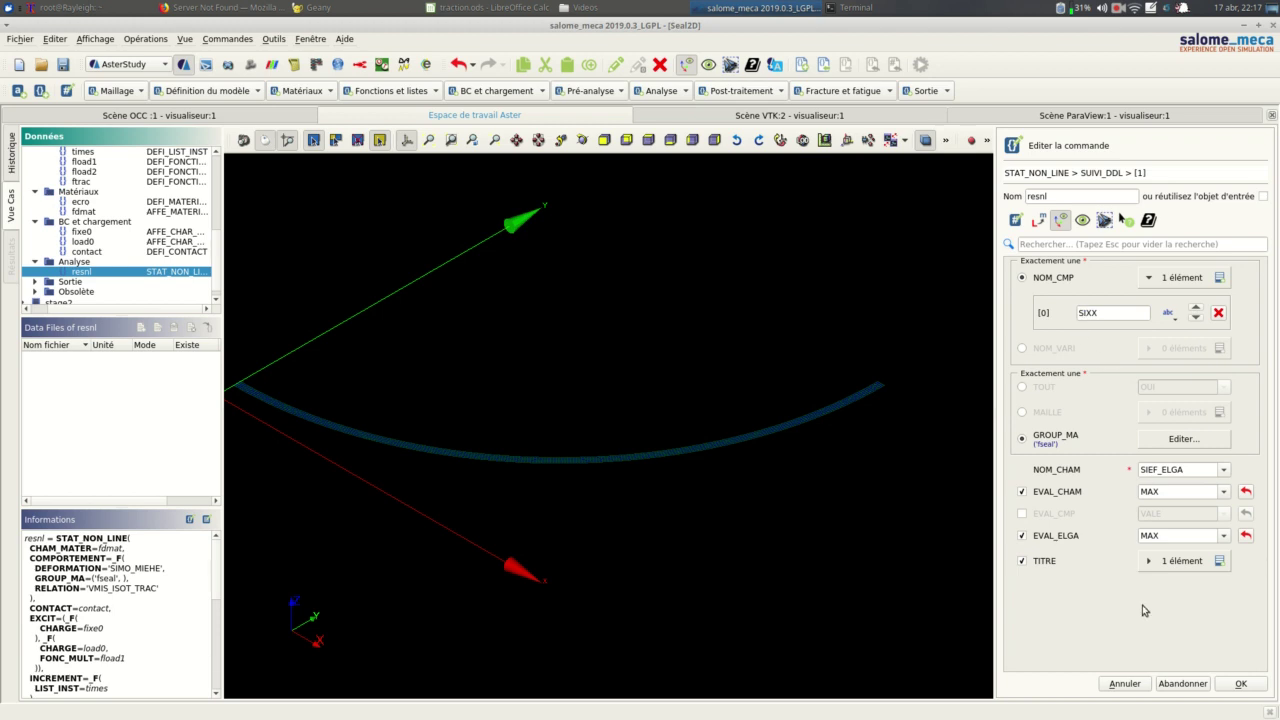
left_click(1242, 686)
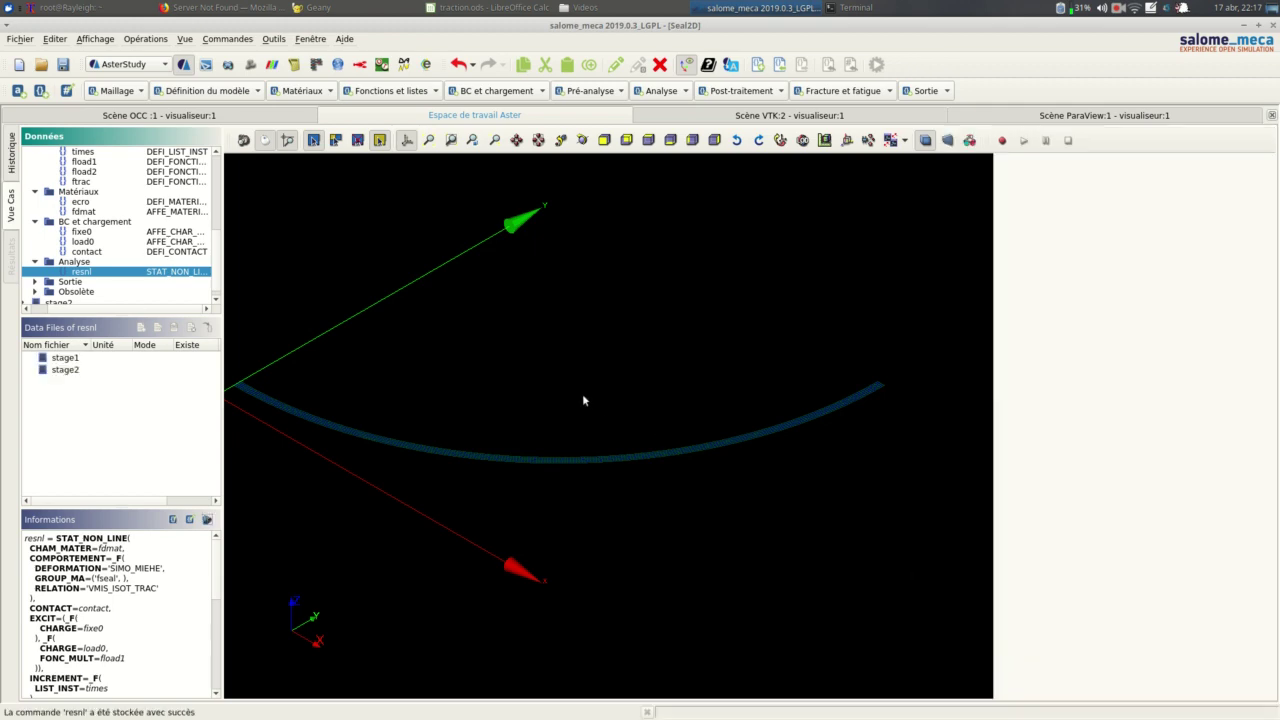
Step: Run stage1 of the current case as RunCase_2 and enlarge the area showing its message file
left_click(12, 165)
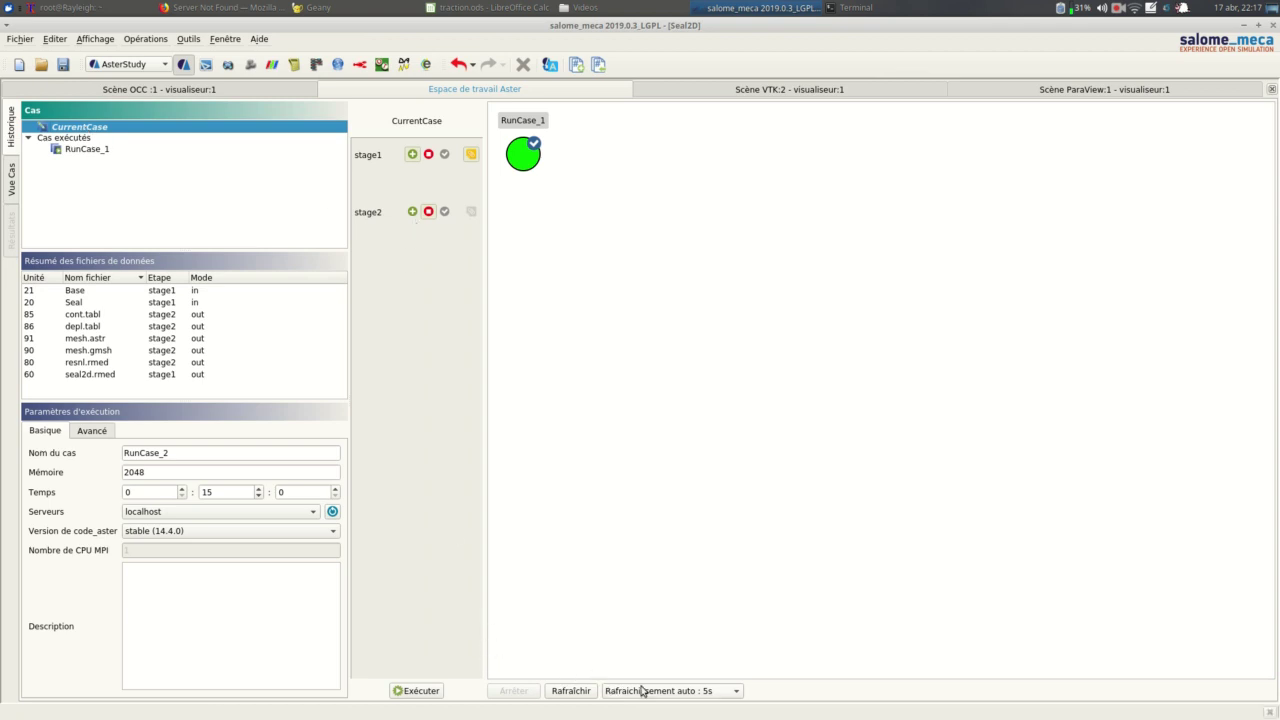
left_click(418, 691)
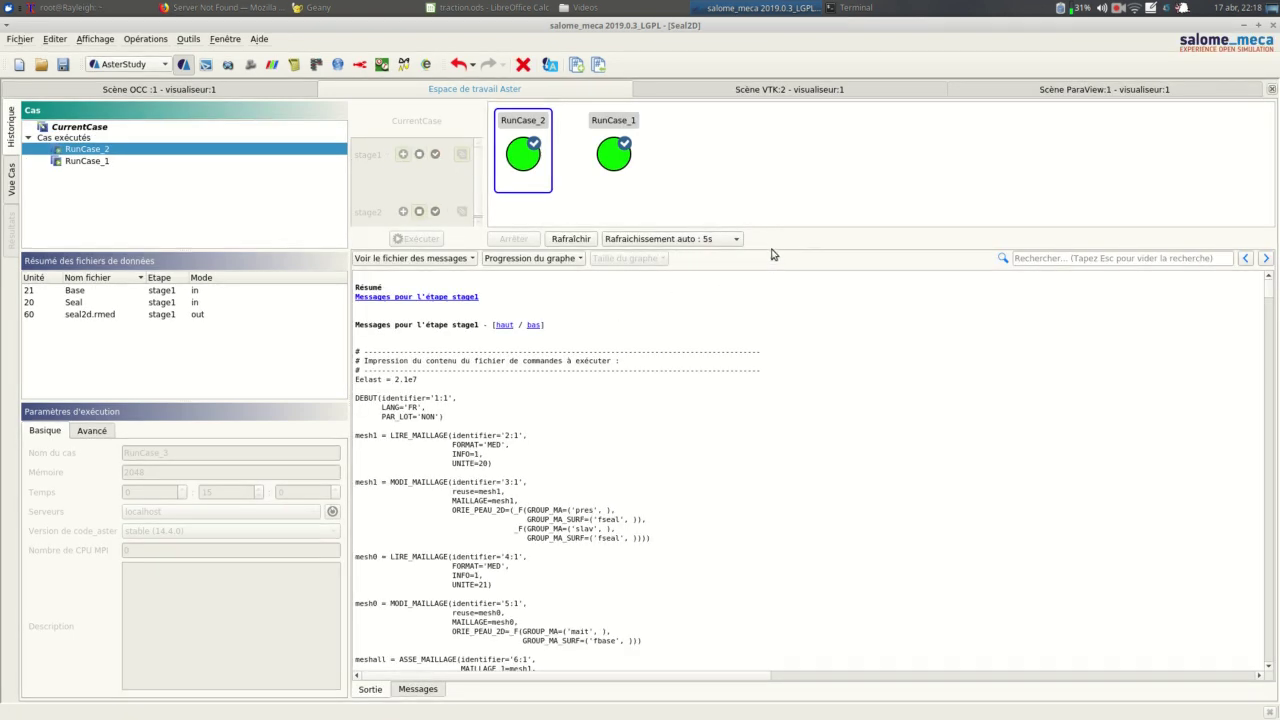
left_click_drag(771, 246, 771, 231)
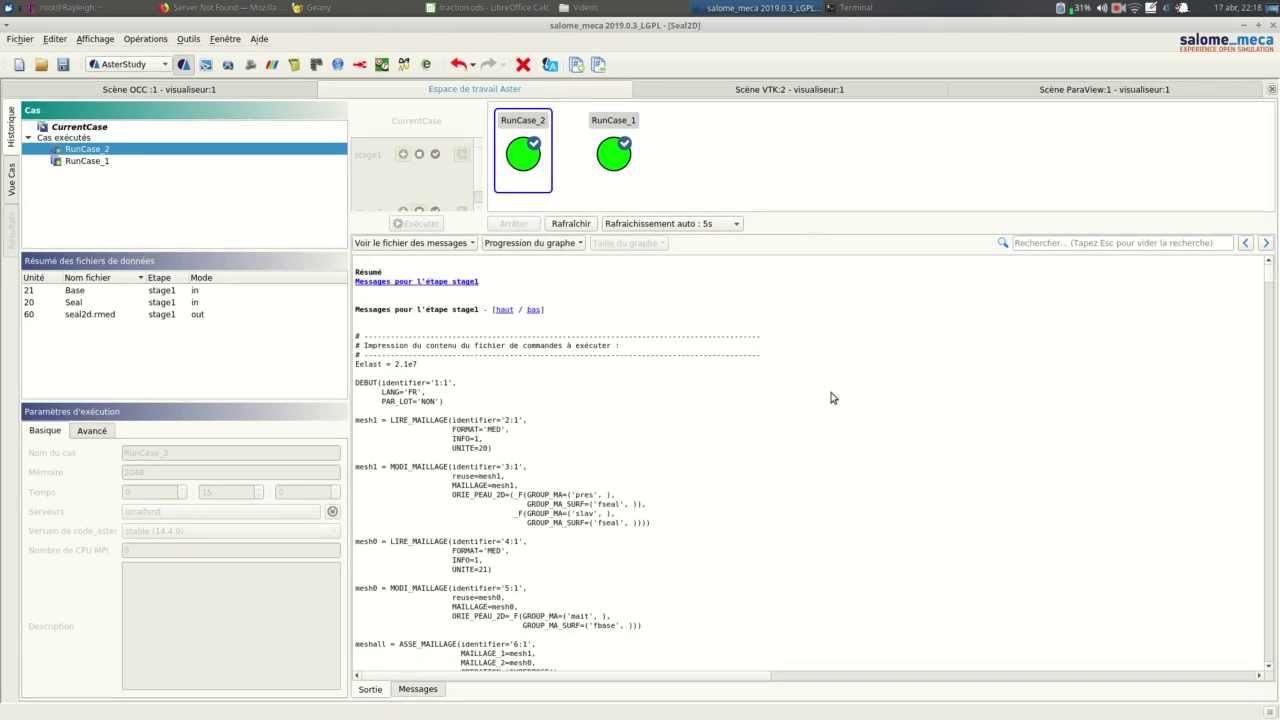
Step: Examine RunCase_2's stage1 messages from the command listing through the convergence tables and SUIVI_DDL columns of each computed instant
scroll(830, 398, "down", 15)
scroll(830, 398, "down", 20)
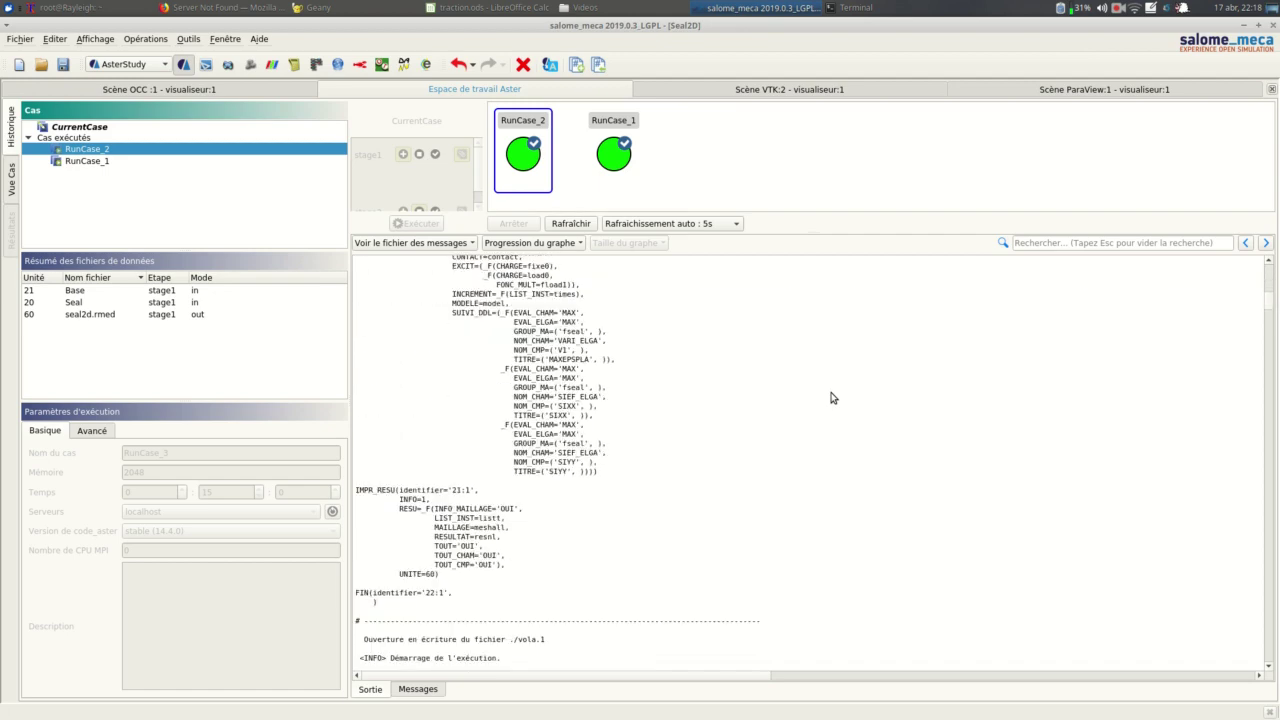
scroll(830, 398, "down", 20)
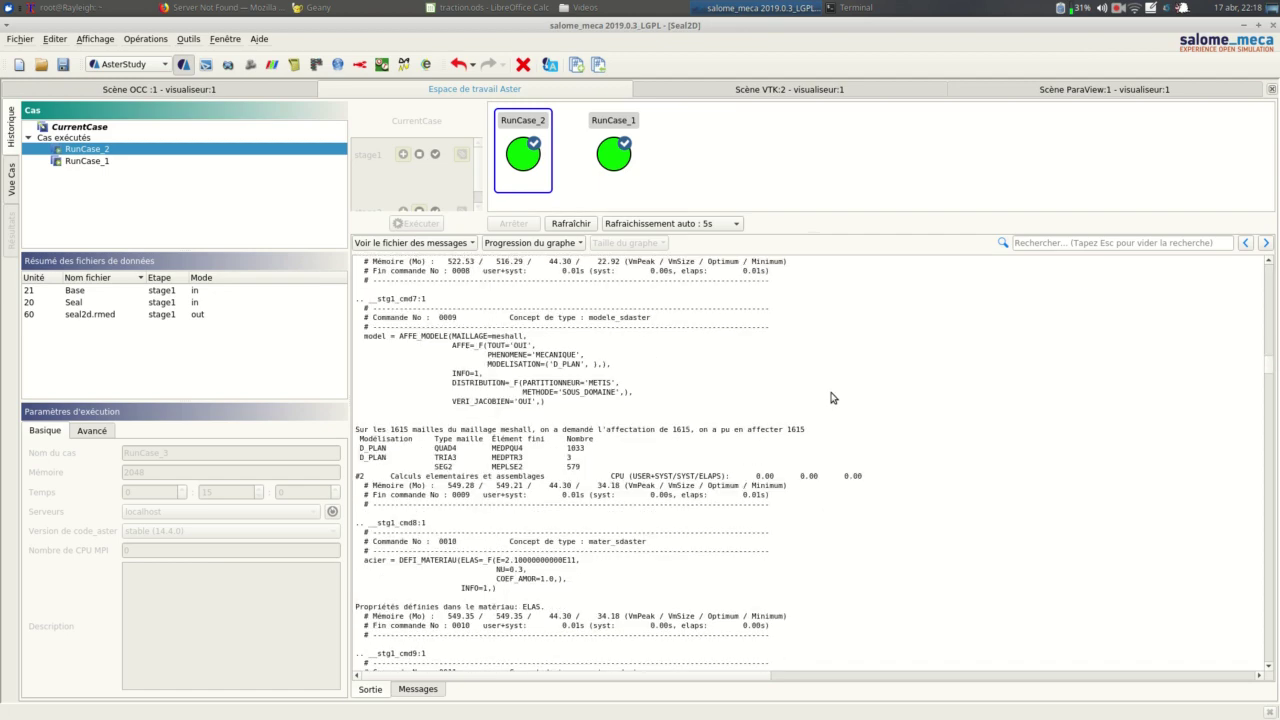
scroll(830, 398, "down", 20)
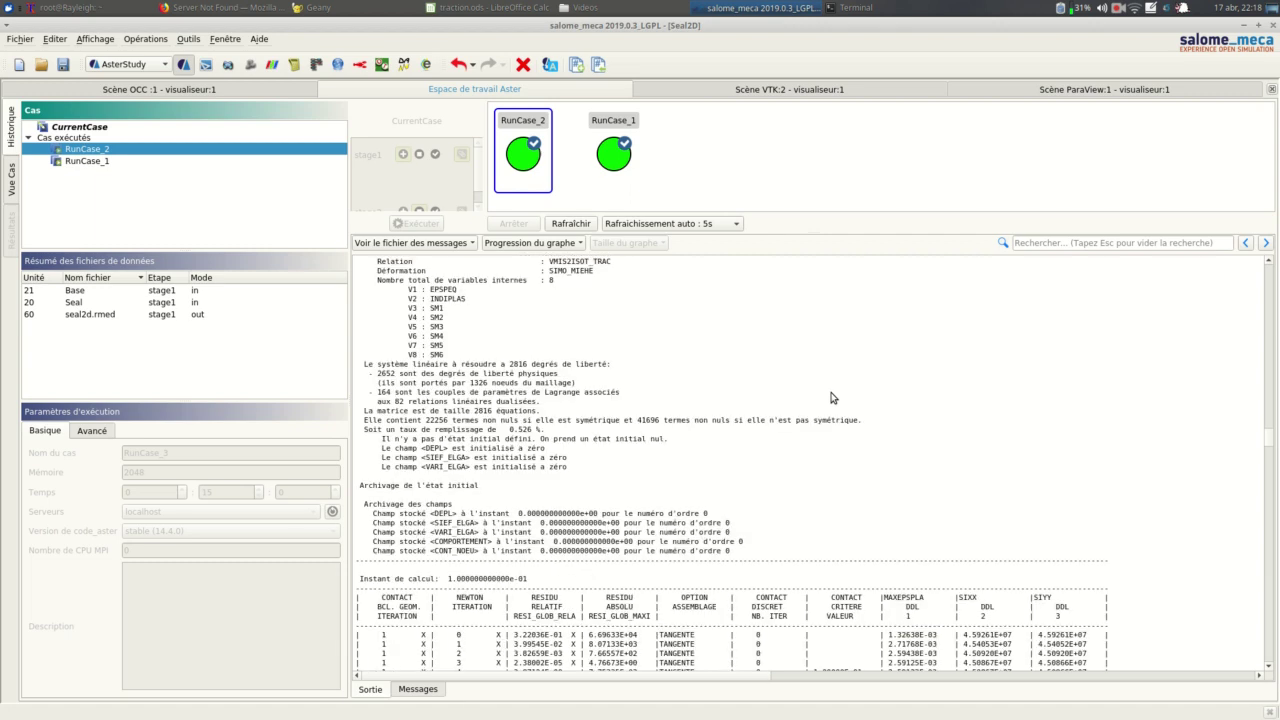
scroll(830, 398, "down", 7)
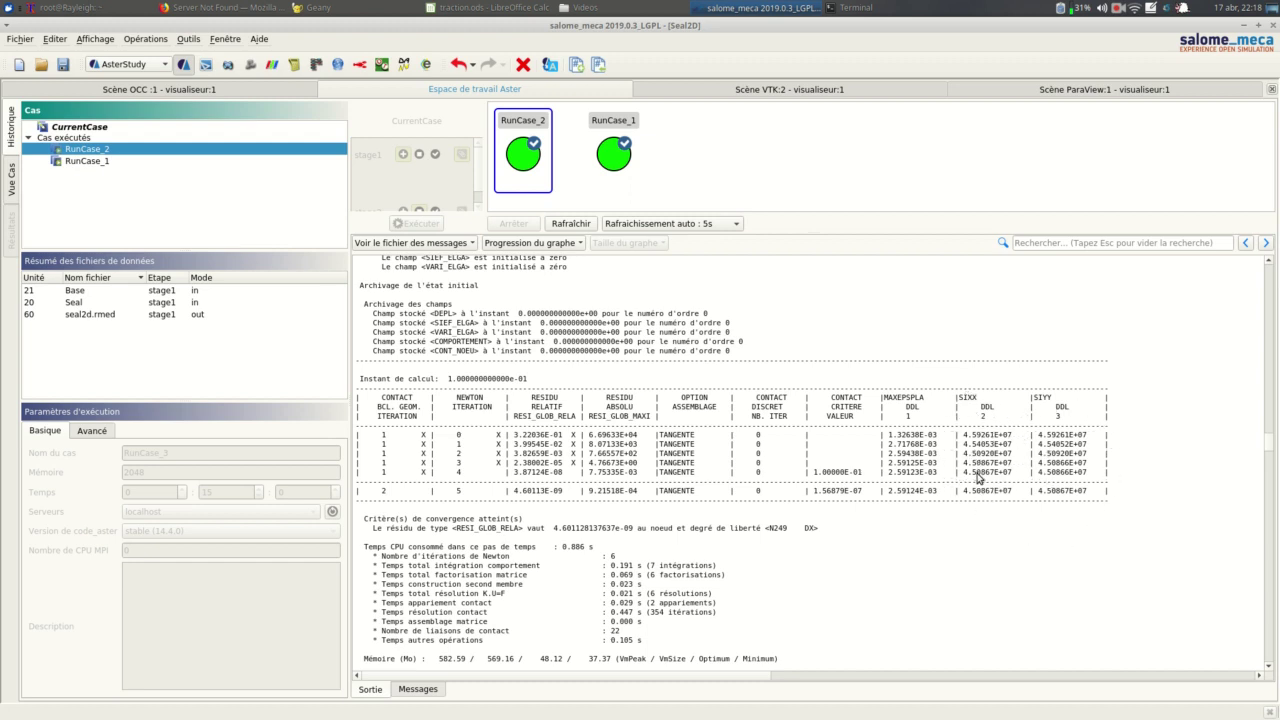
scroll(865, 426, "down", 10)
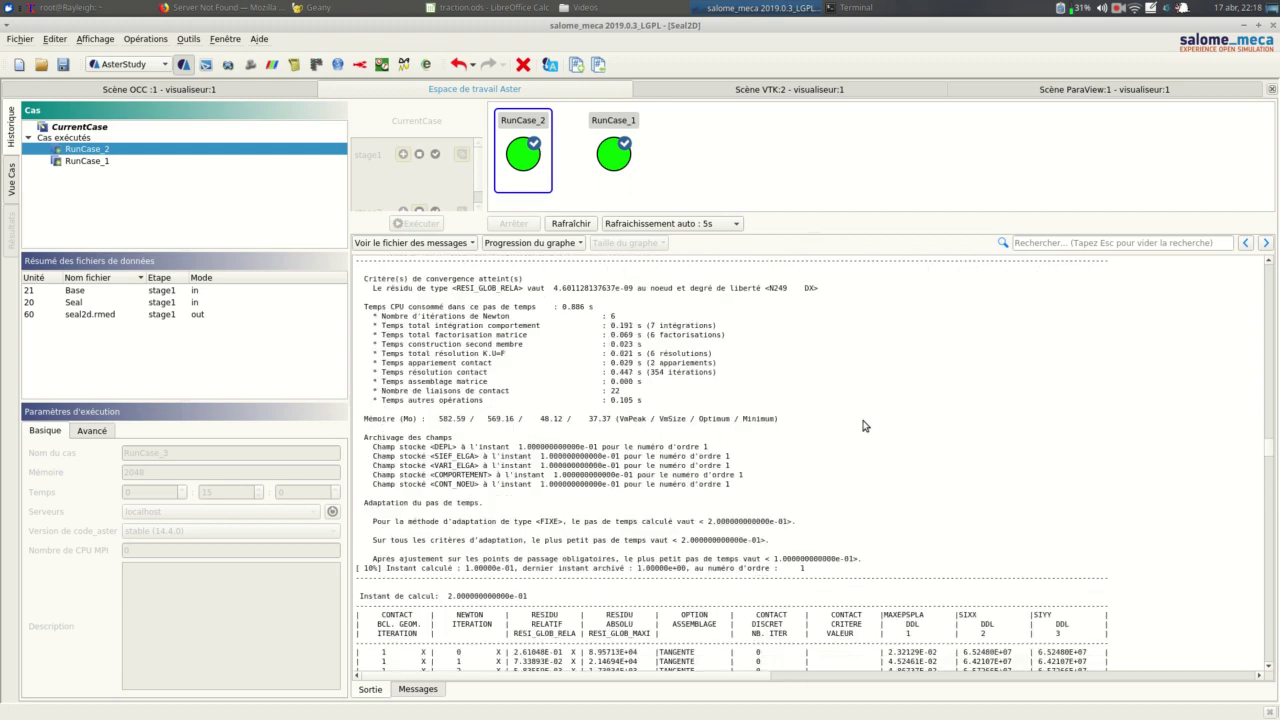
scroll(865, 426, "down", 7)
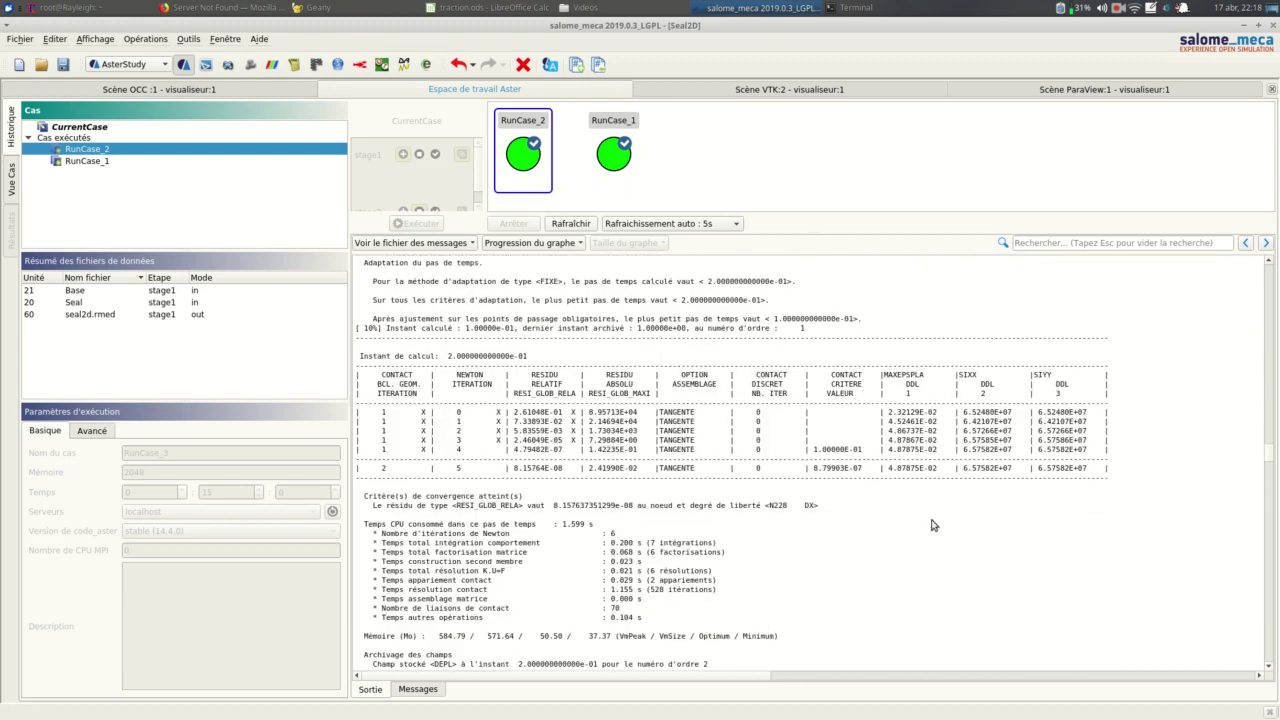
scroll(932, 525, "down", 20)
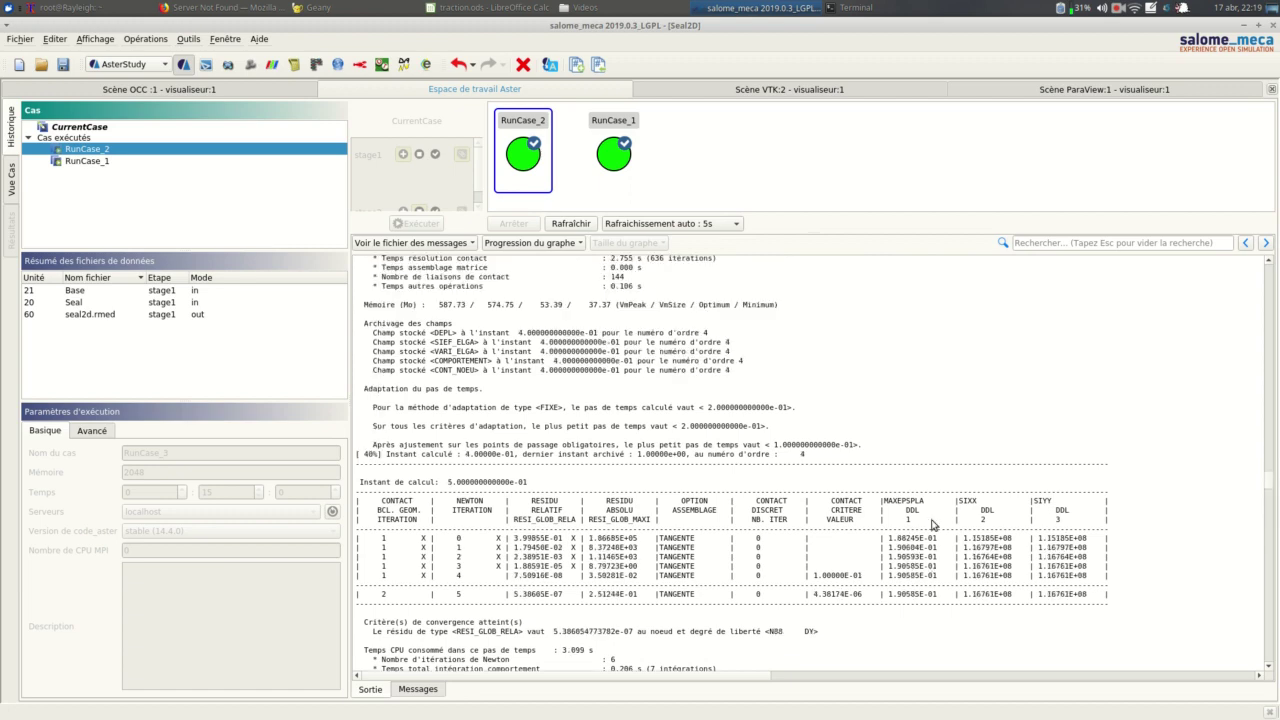
scroll(932, 525, "down", 20)
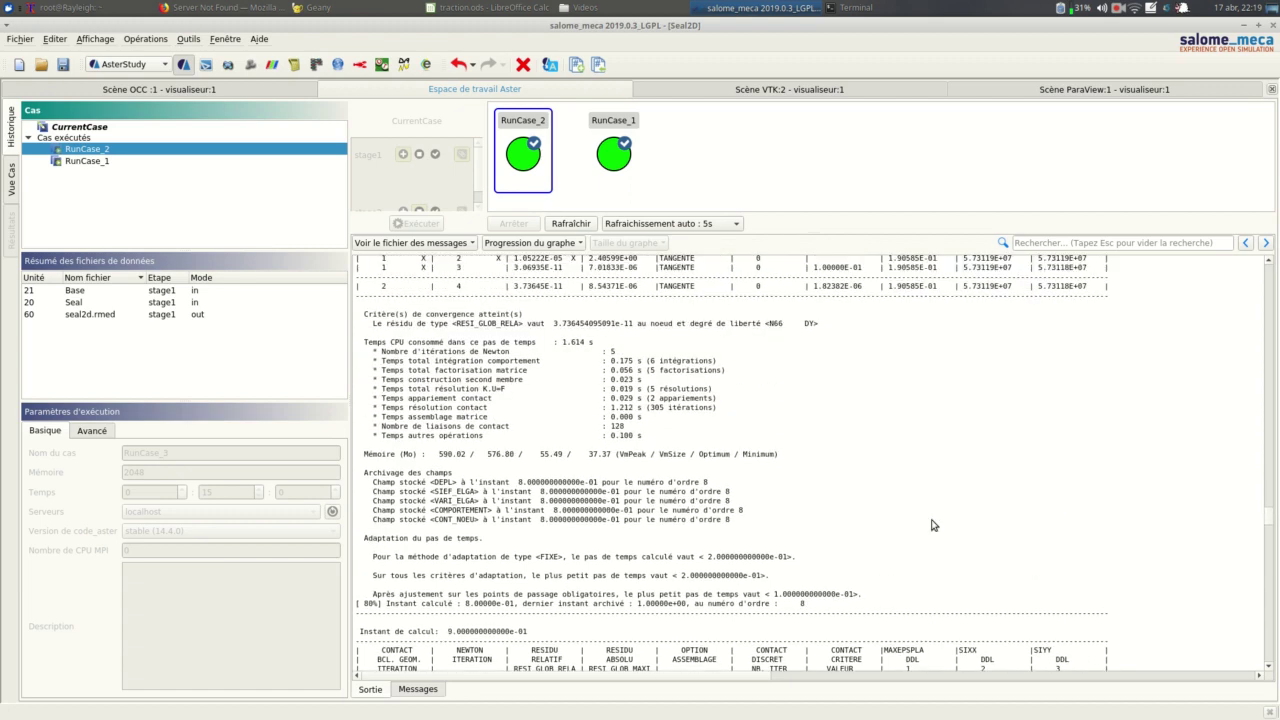
scroll(932, 525, "down", 12)
scroll(932, 525, "down", 12)
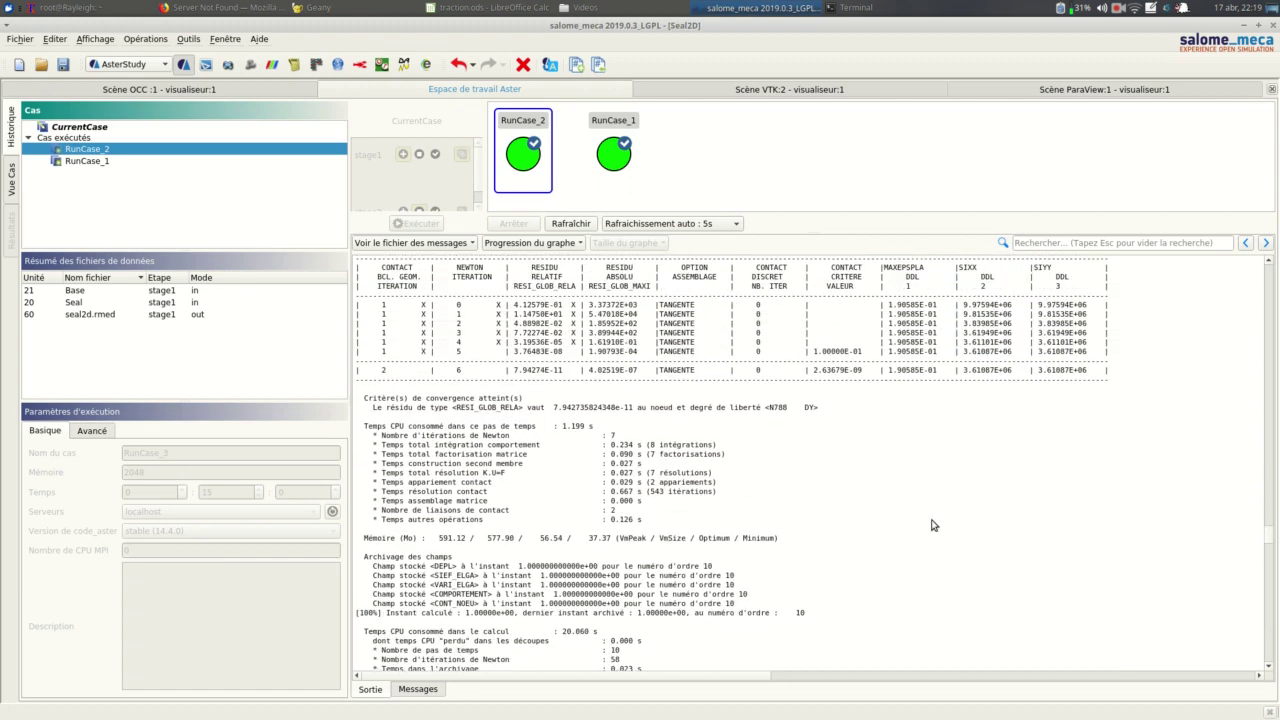
scroll(932, 525, "down", 10)
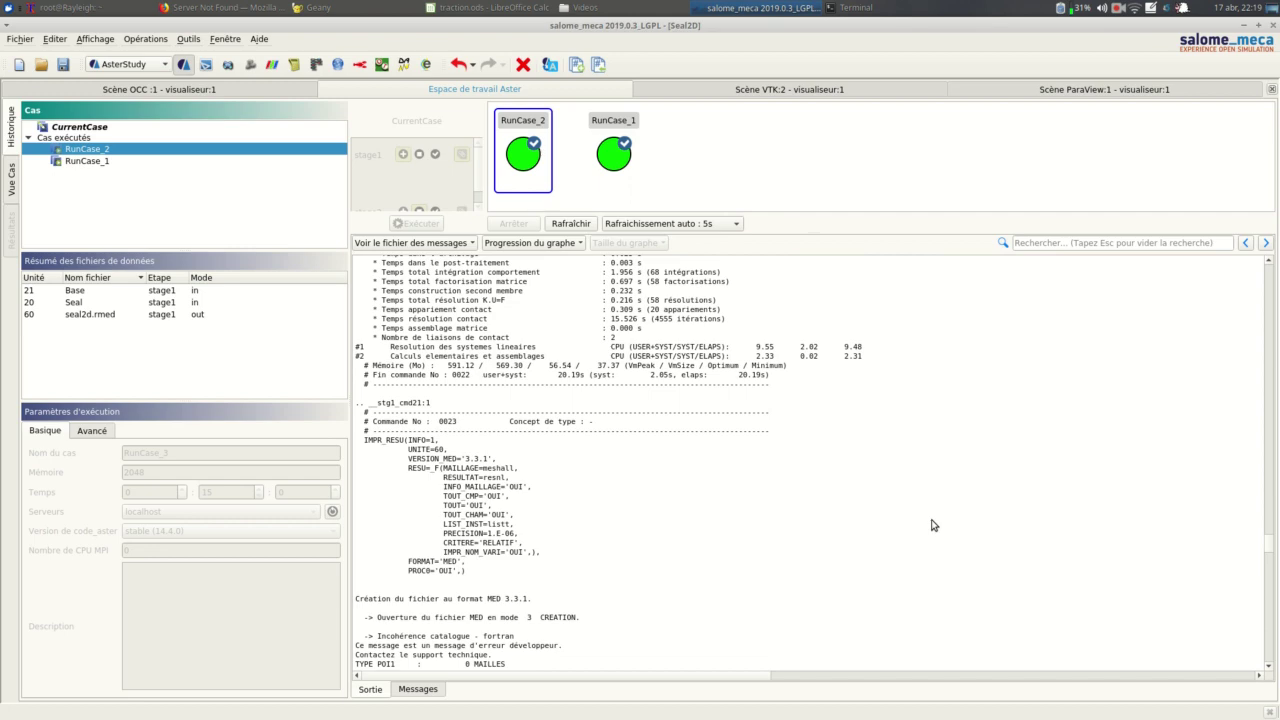
Step: Go back through the RunCase_2 messages to examine the internal variables V1 to V8 listed for the SIMO_MIEHE behaviour and the first convergence table
scroll(932, 525, "up", 10)
scroll(932, 525, "up", 20)
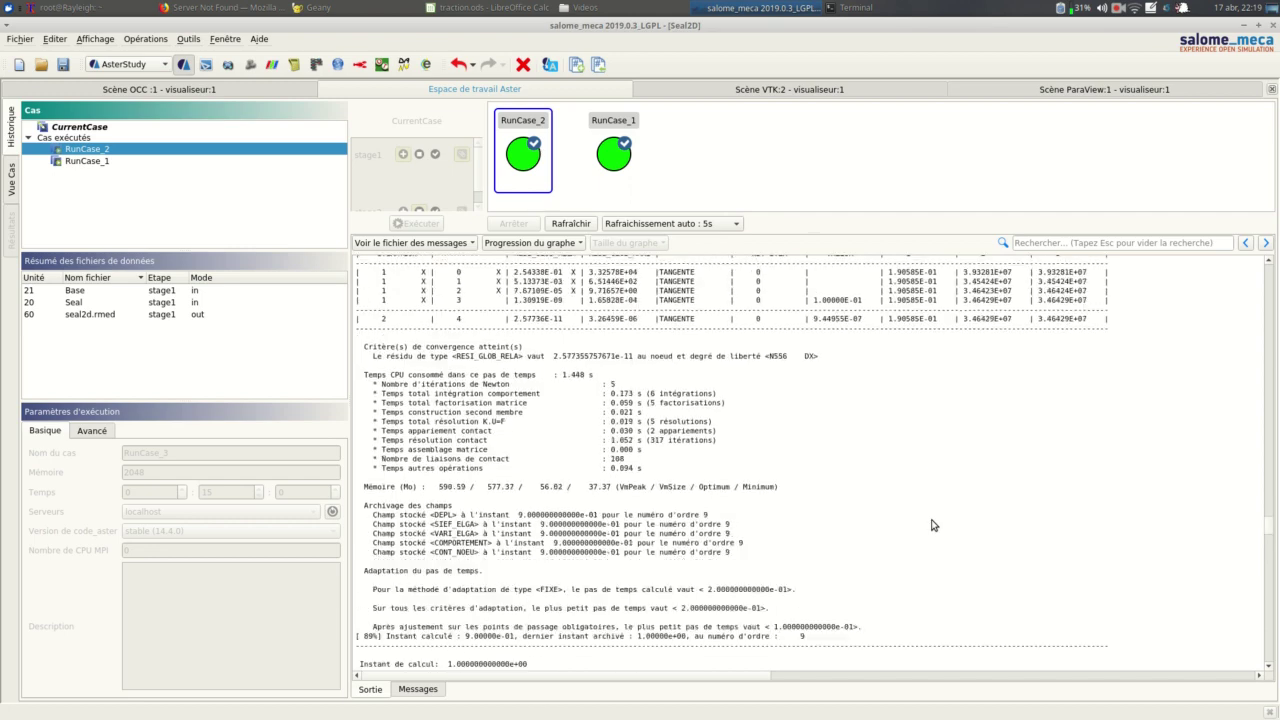
scroll(932, 525, "up", 15)
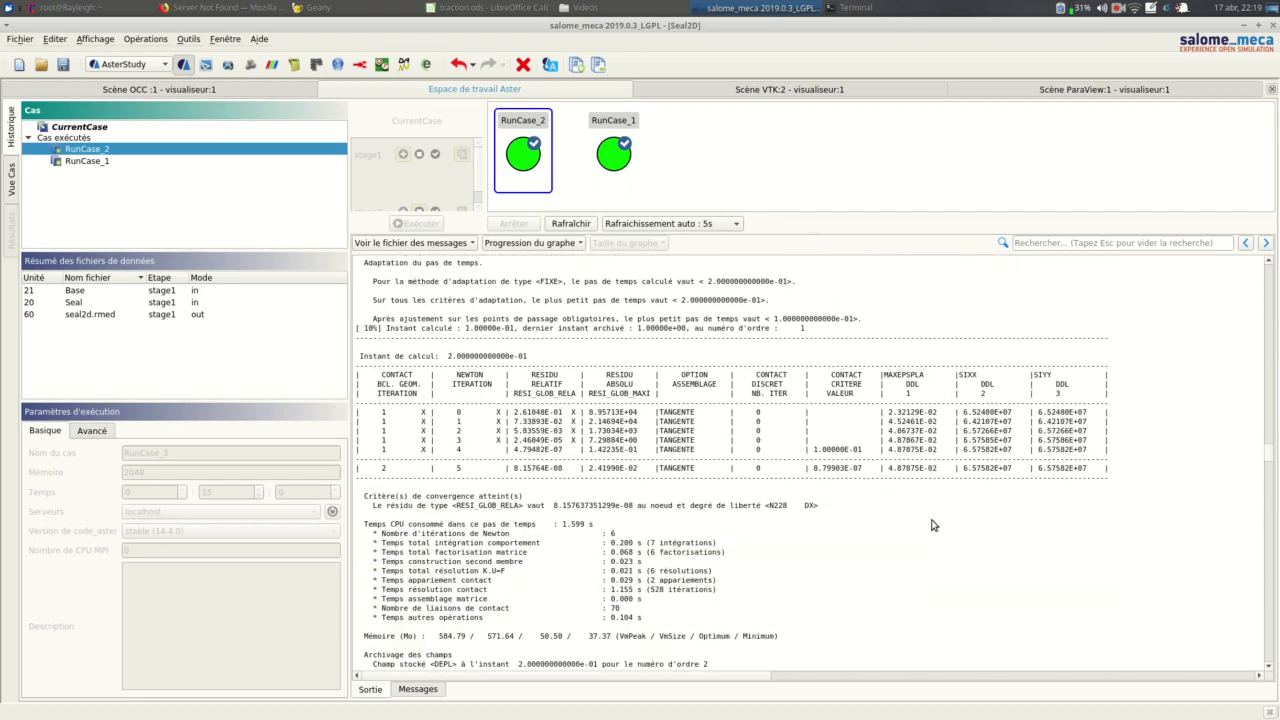
scroll(932, 525, "up", 15)
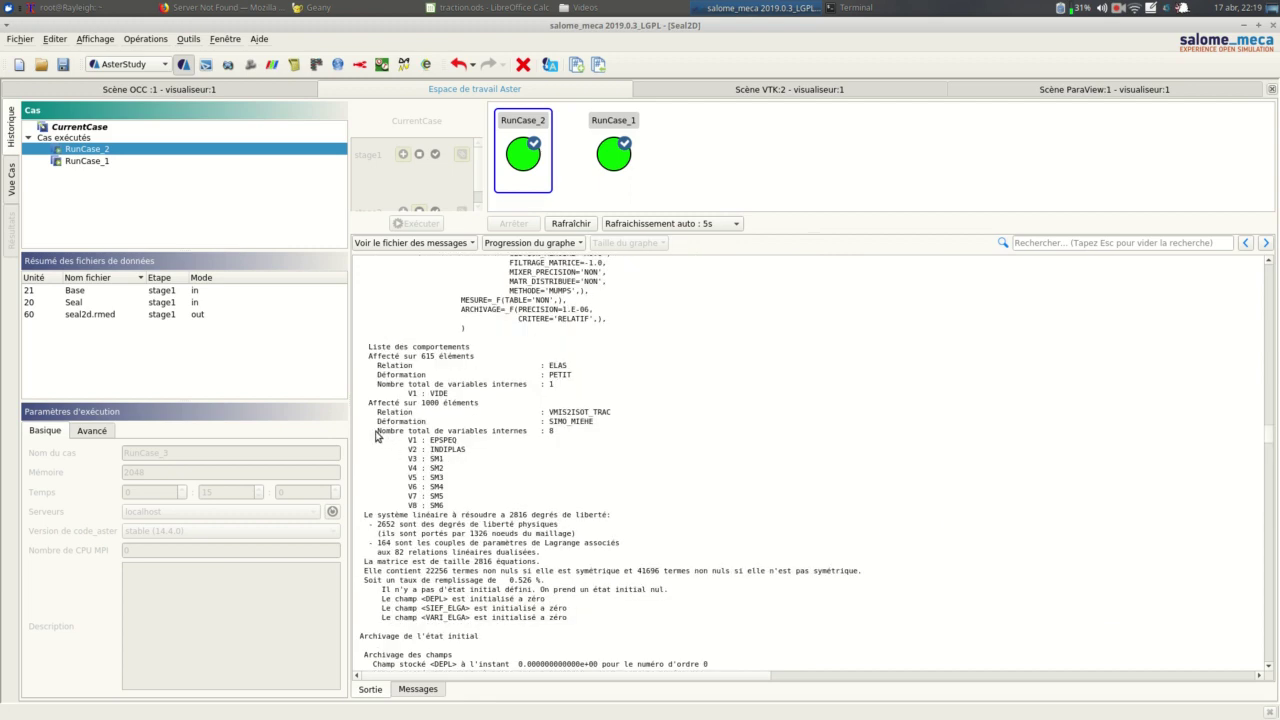
left_click_drag(376, 431, 477, 508)
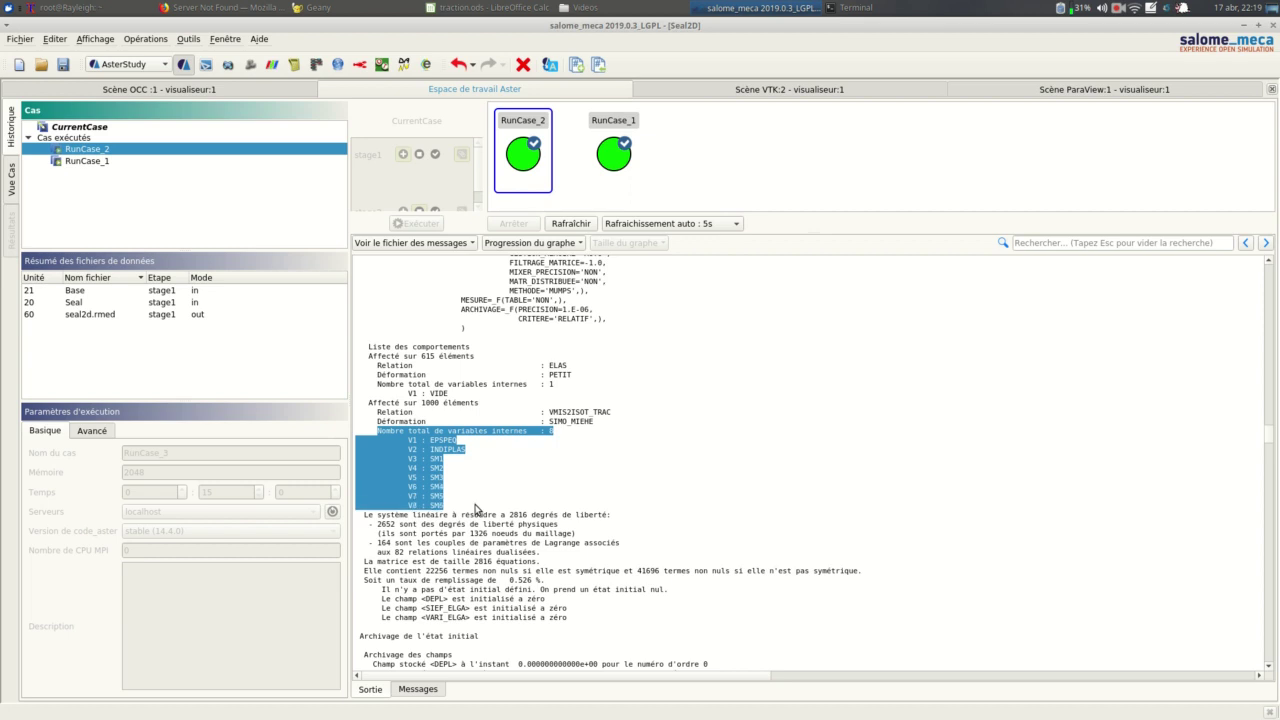
left_click(475, 485)
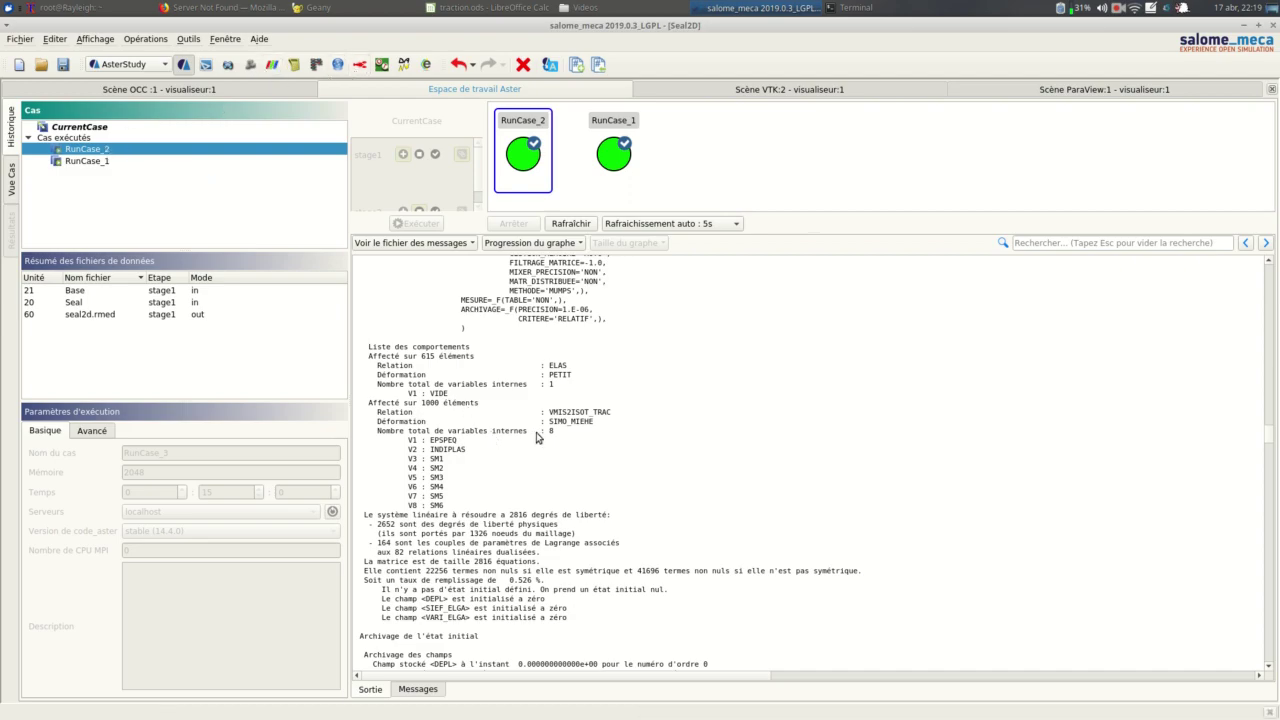
scroll(539, 438, "down", 15)
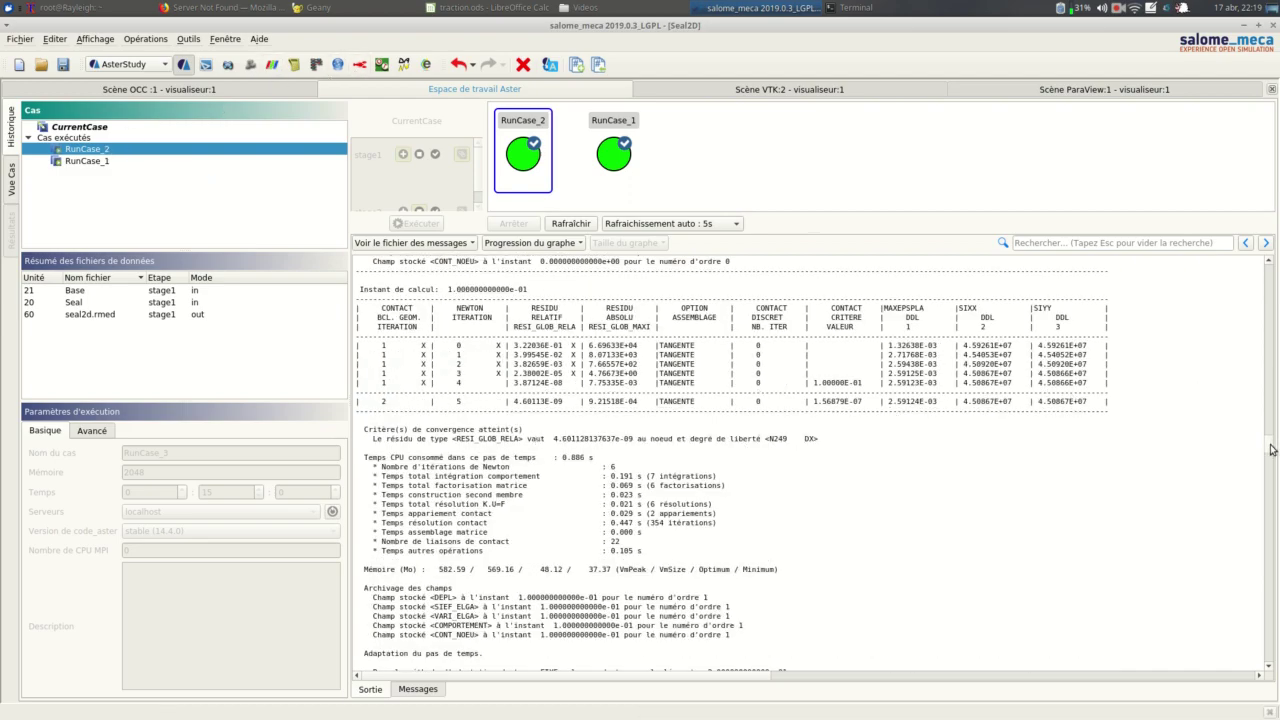
Step: Skim to the end of the RunCase_2 messages, switch to the ParaViS module and open seal2d.rmed
left_click_drag(1270, 445, 1228, 550)
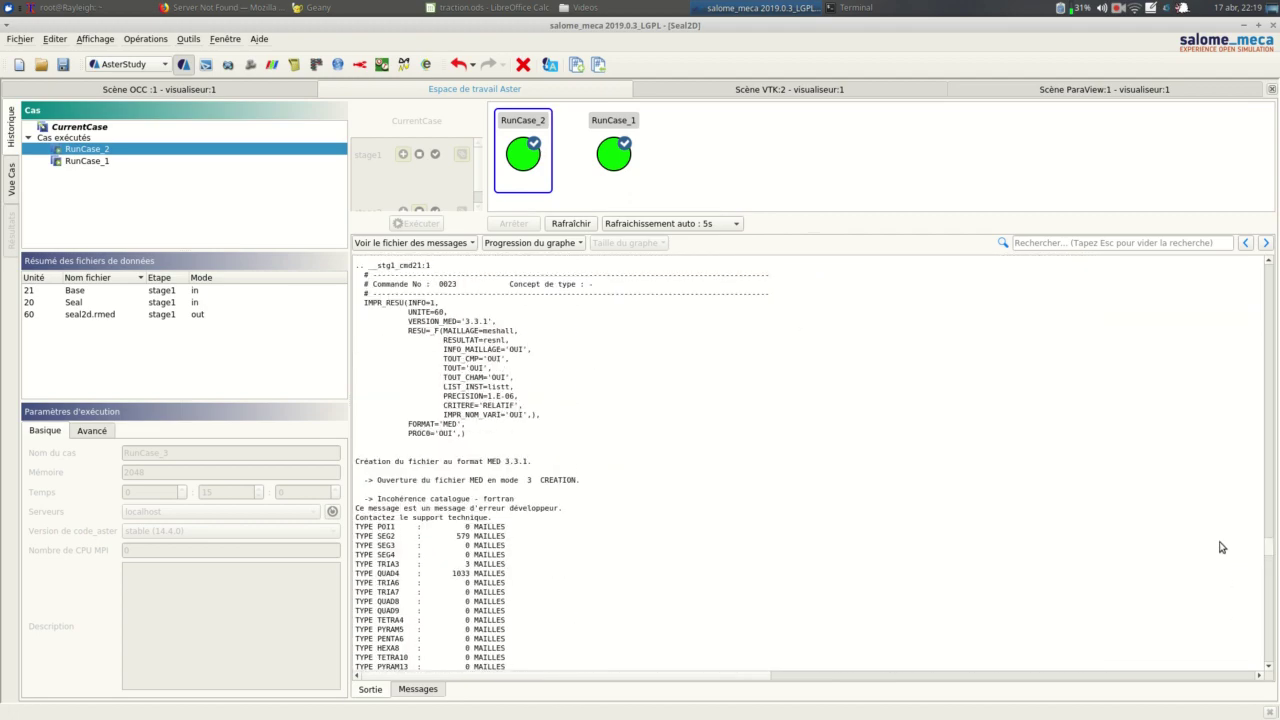
left_click(272, 64)
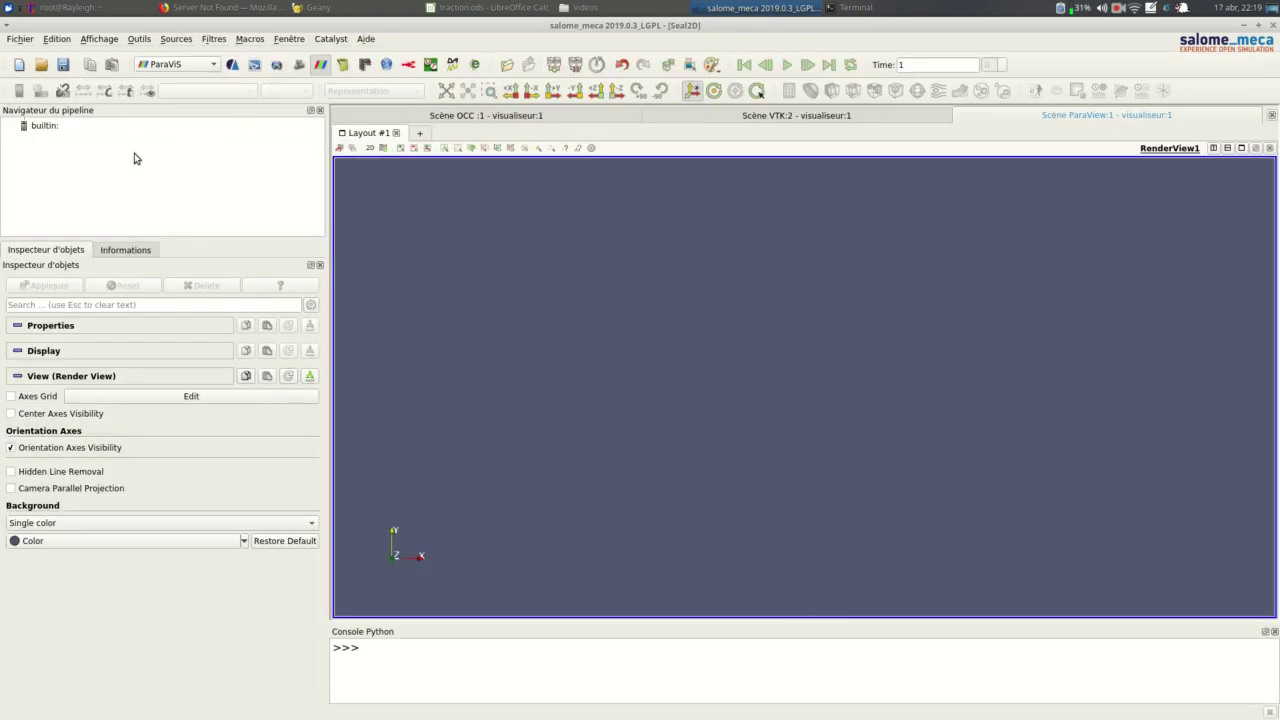
right_click(136, 158)
left_click(162, 161)
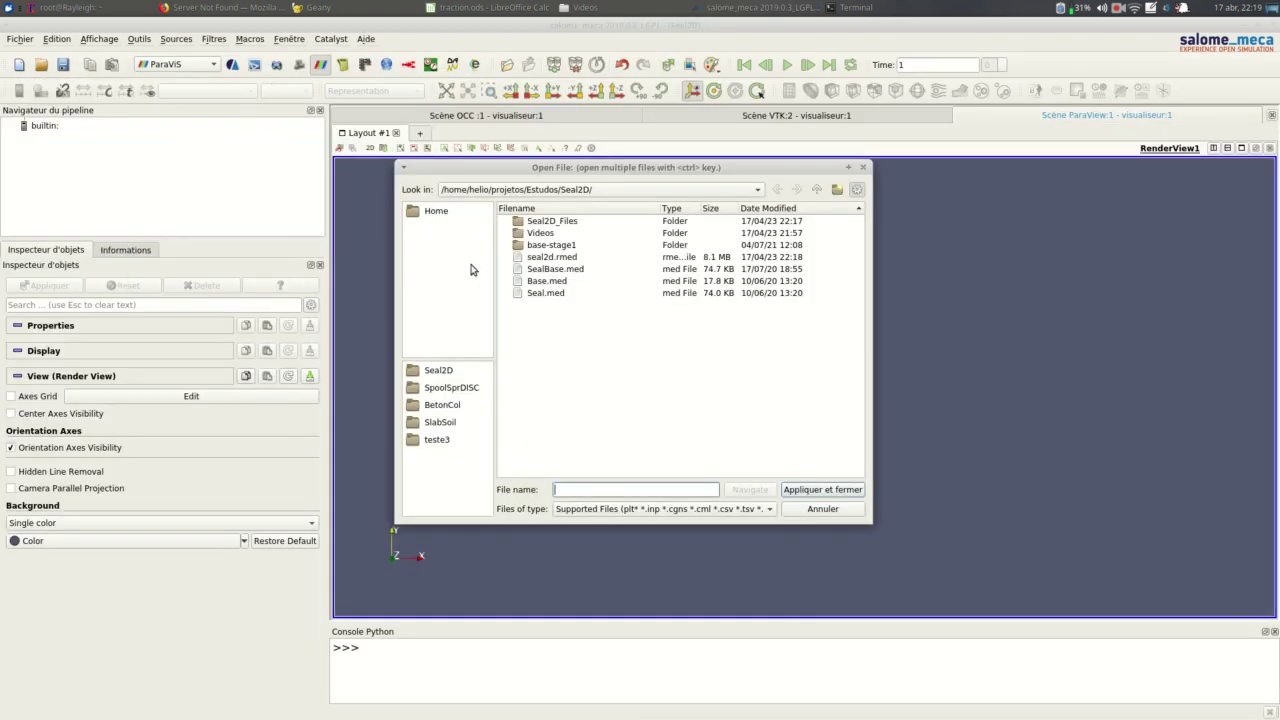
left_click(562, 258)
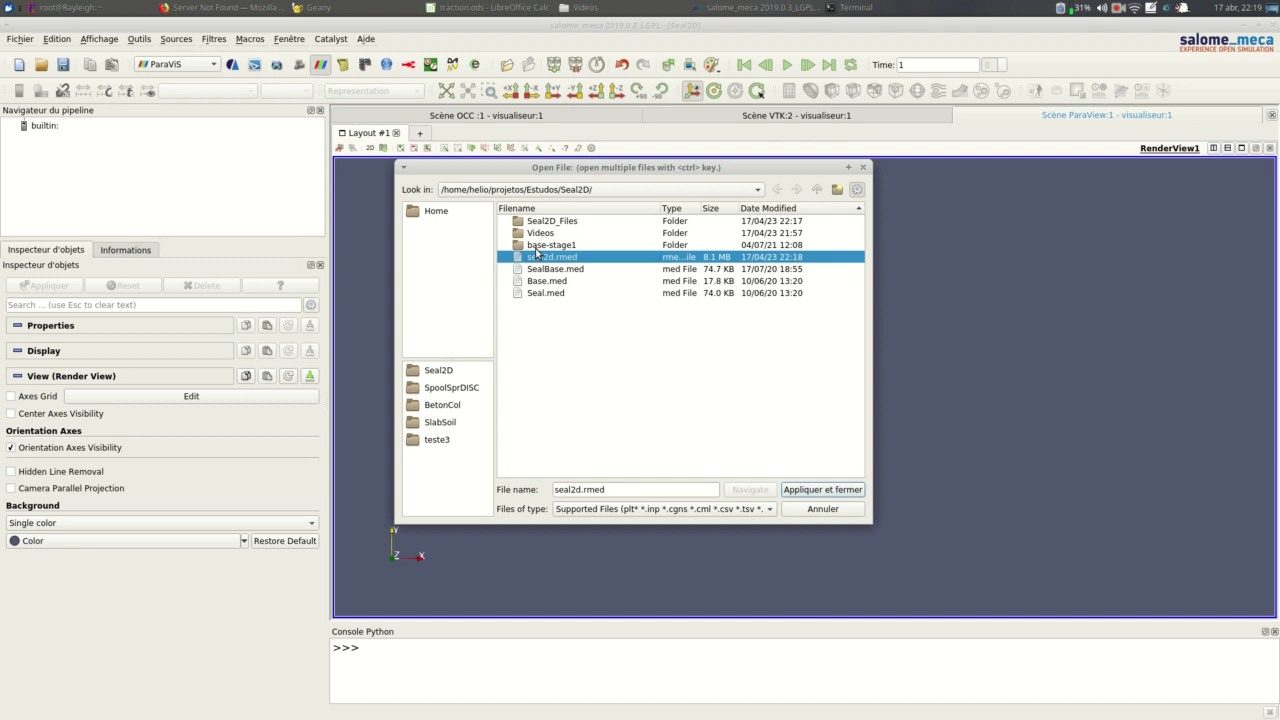
left_click(822, 490)
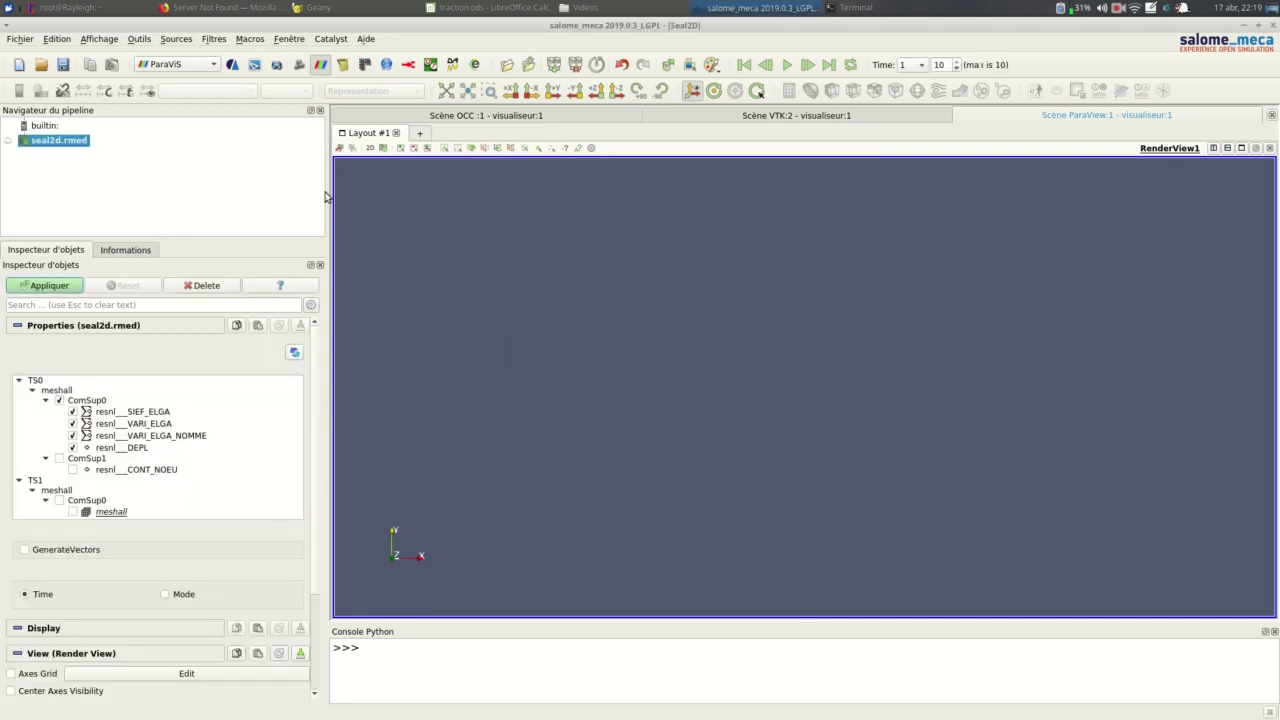
Step: Load only the resnl__DEPL field of seal2d.rmed with vector generation enabled
left_click(60, 400)
left_click(72, 448)
left_click(40, 285)
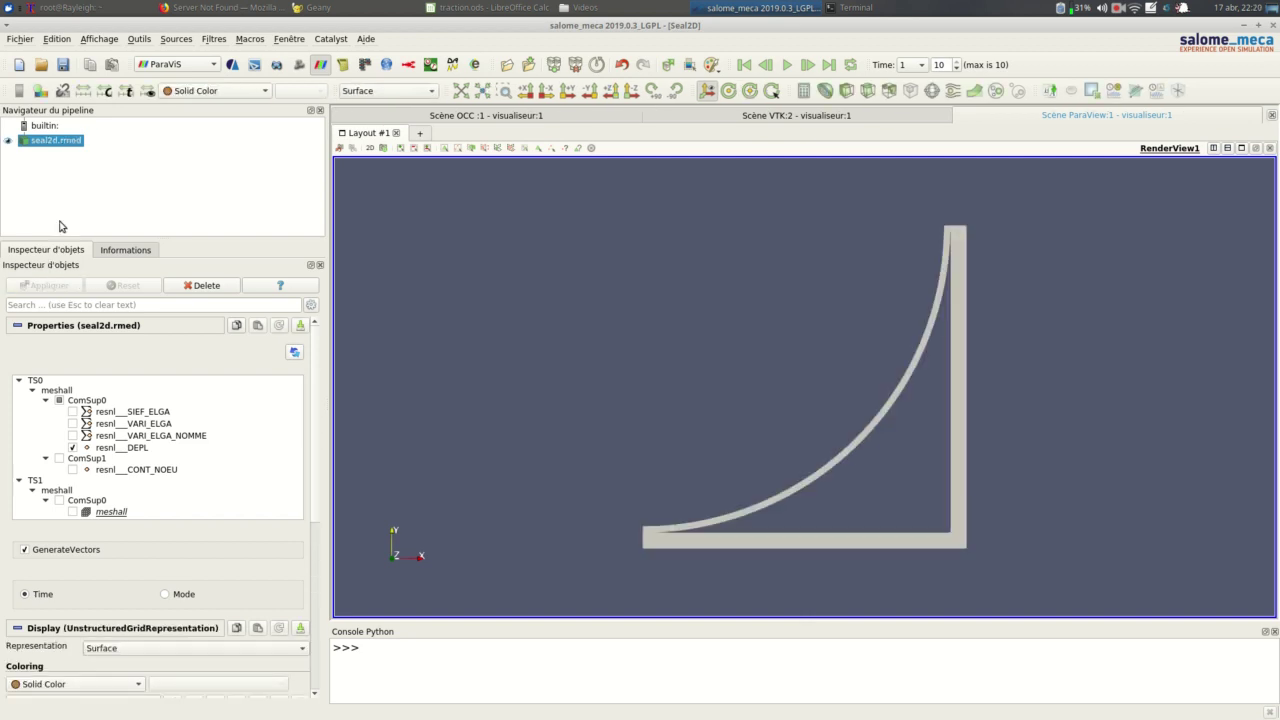
Step: Apply a Warp By Vector filter to seal2d.rmed using the displacement vector at scale factor 1
right_click(71, 146)
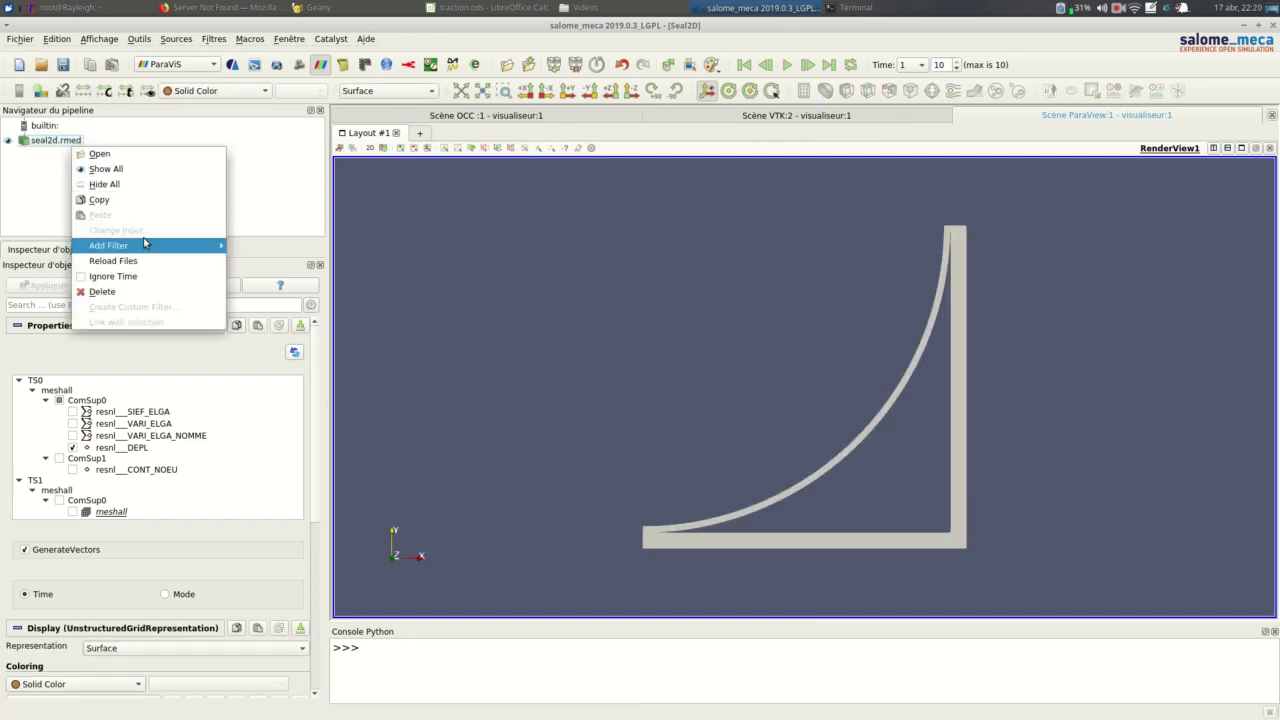
left_click(42, 184)
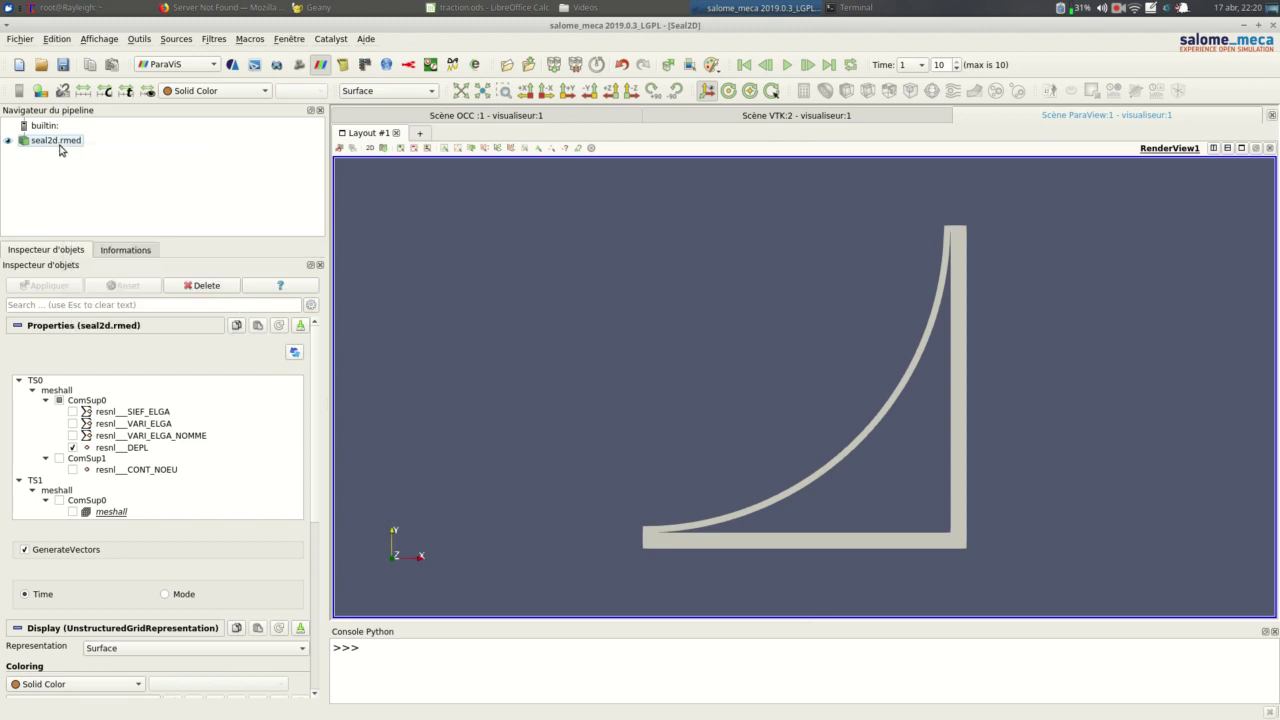
right_click(62, 144)
mouse_move(120, 241)
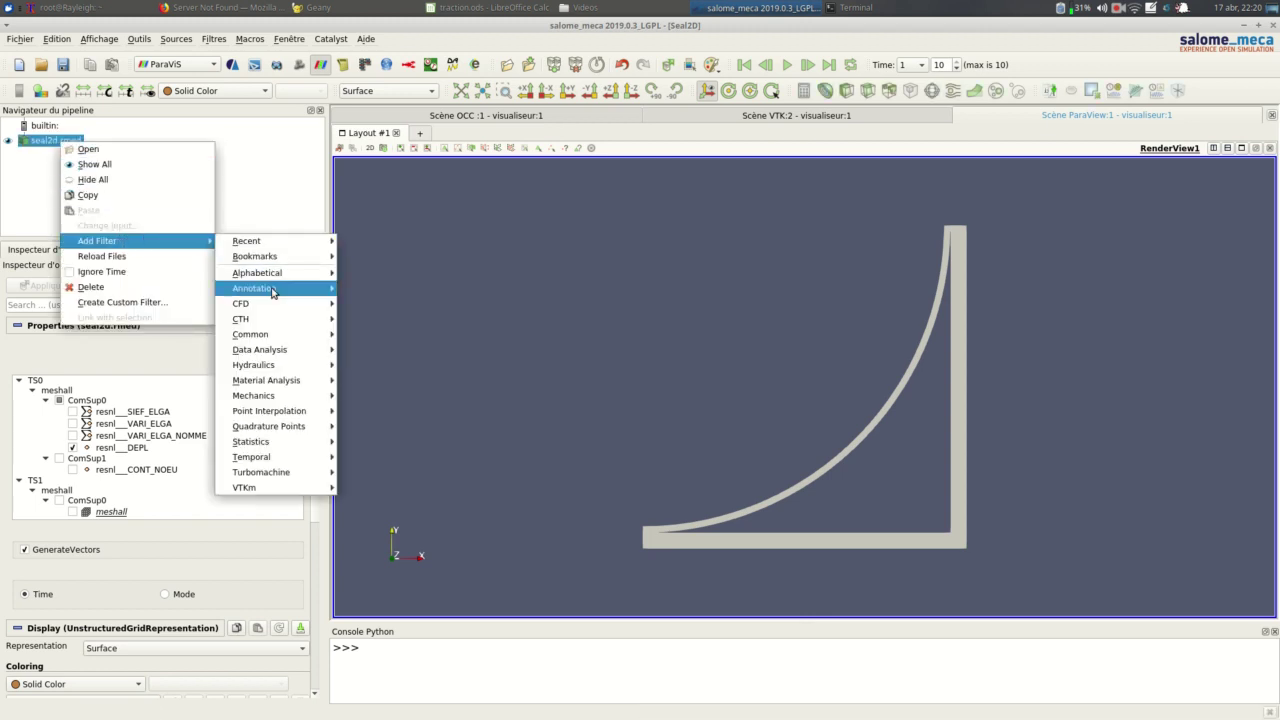
mouse_move(285, 334)
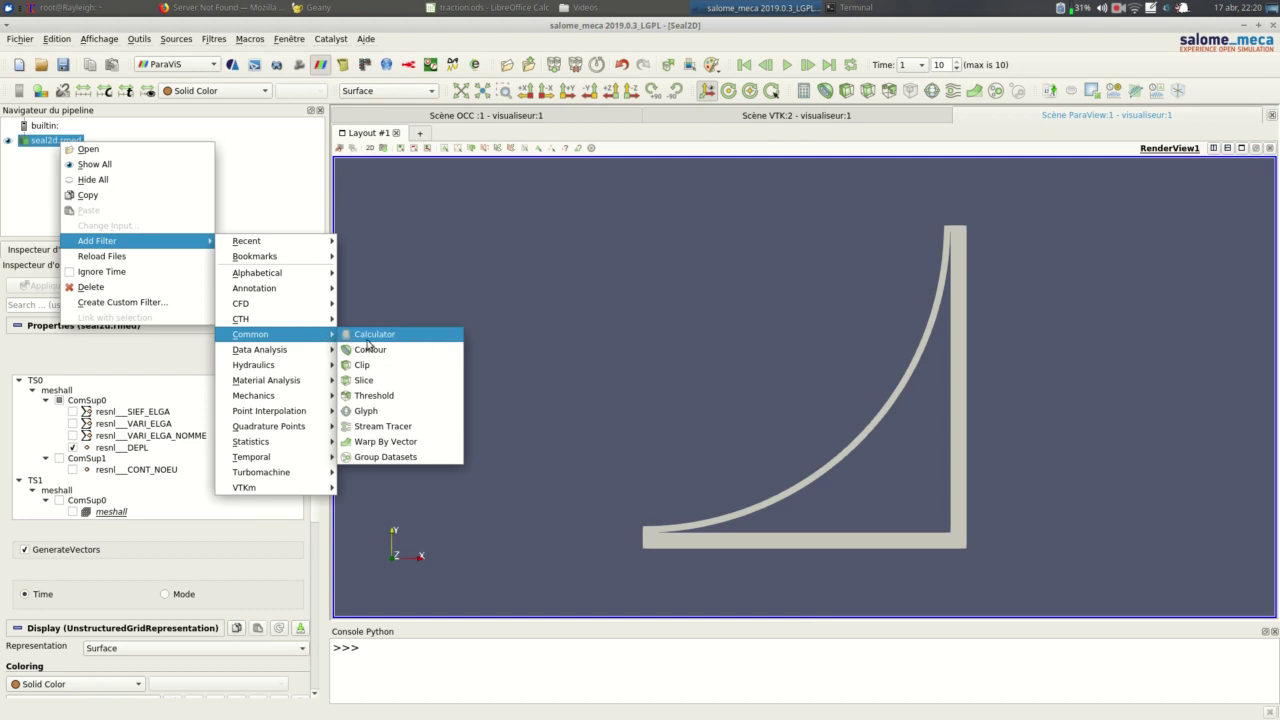
left_click(398, 442)
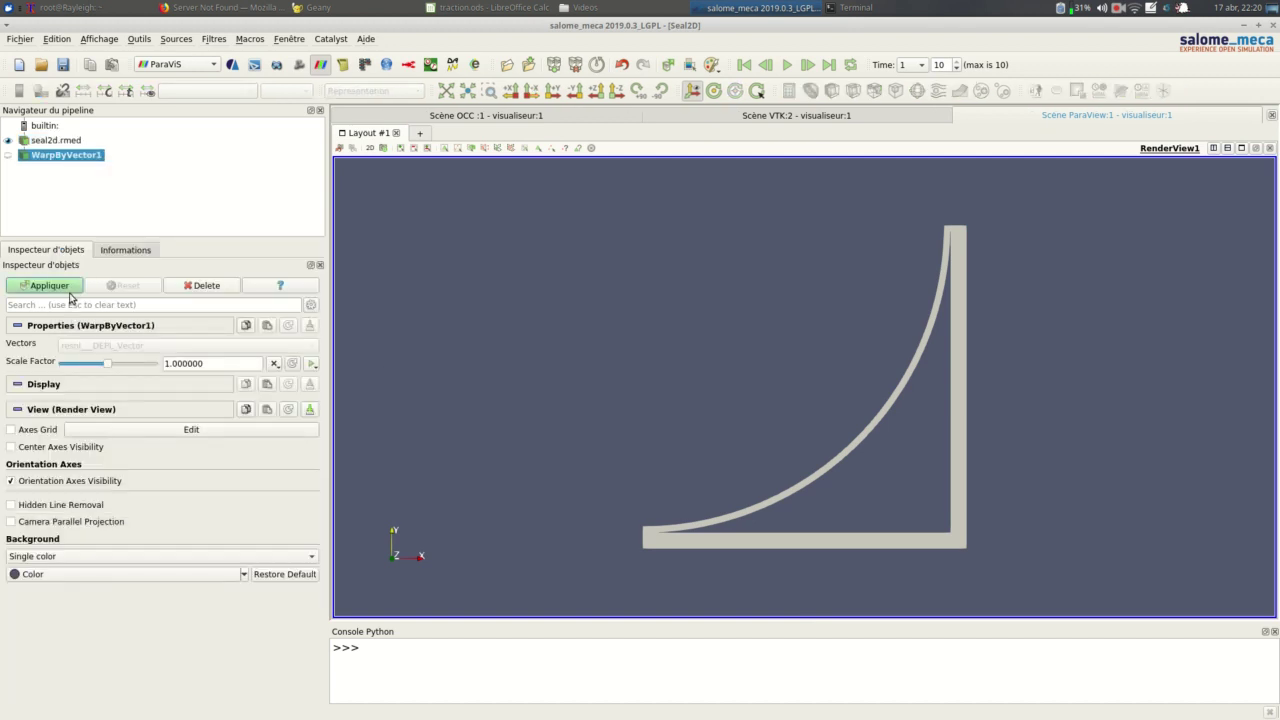
left_click(70, 292)
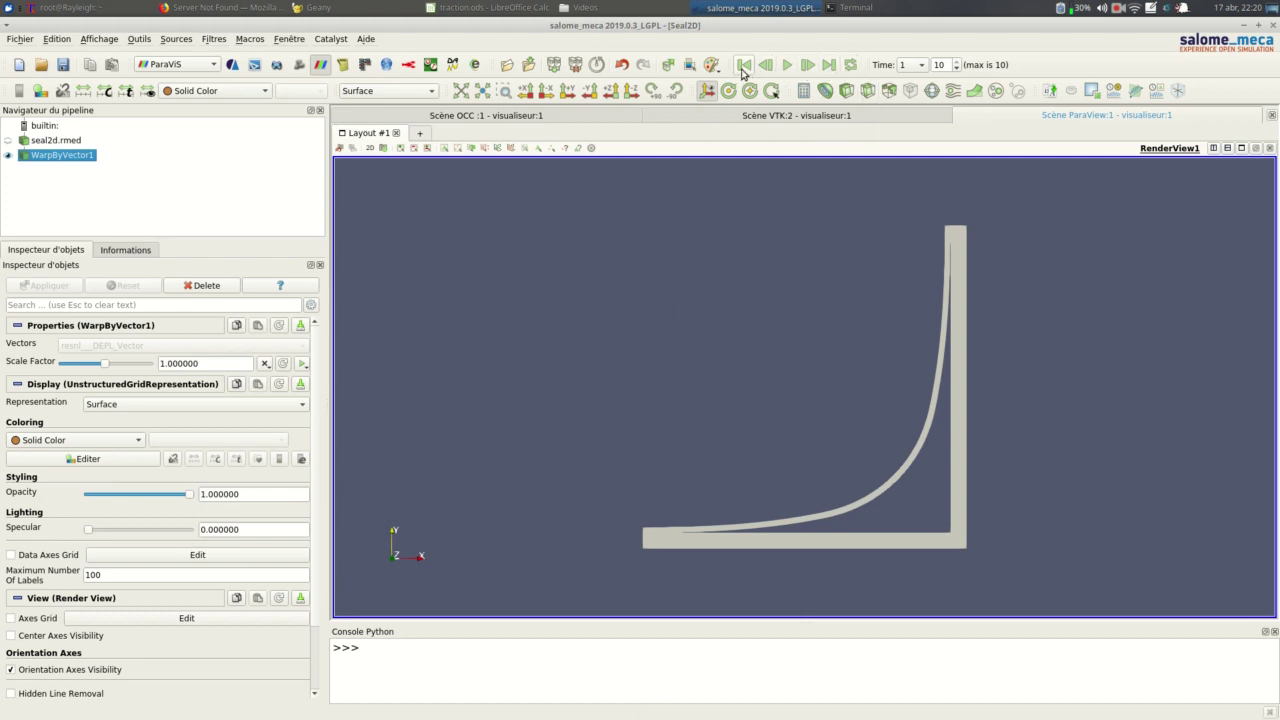
Step: Step the warped seal frame by frame from time 0 to time 1 to examine its deformation
left_click(743, 65)
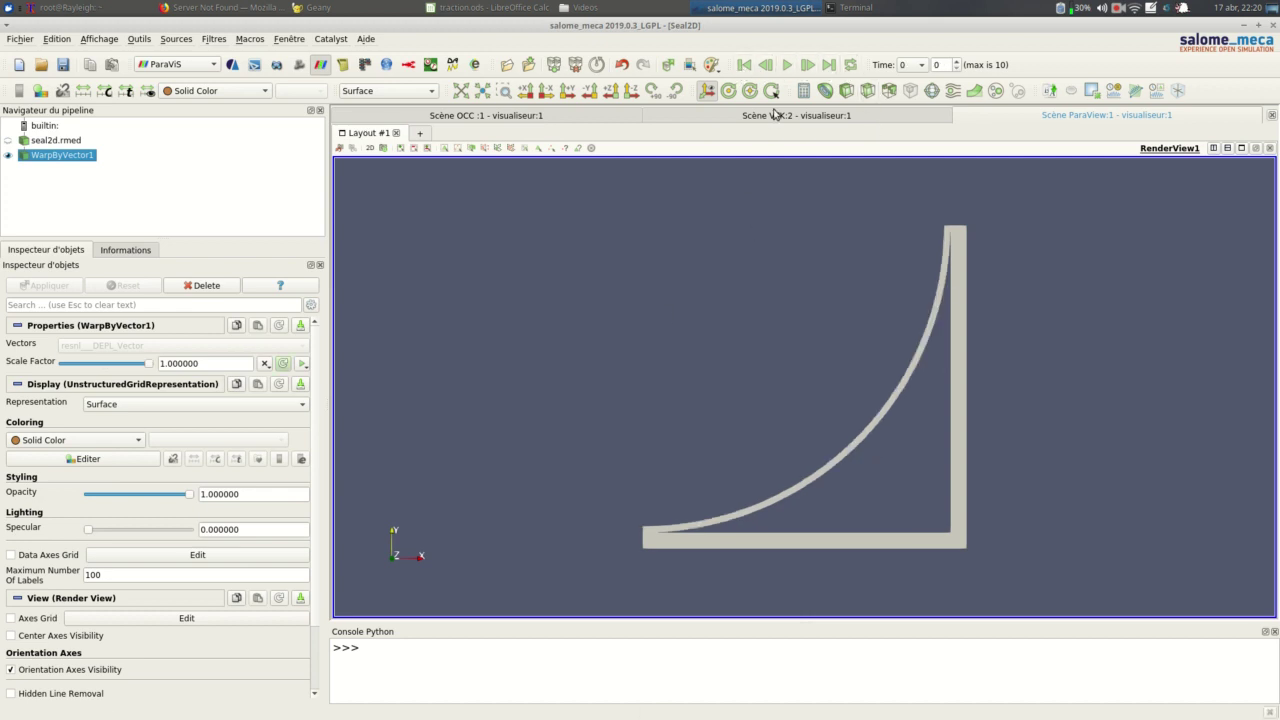
left_click(807, 65)
left_click(807, 65)
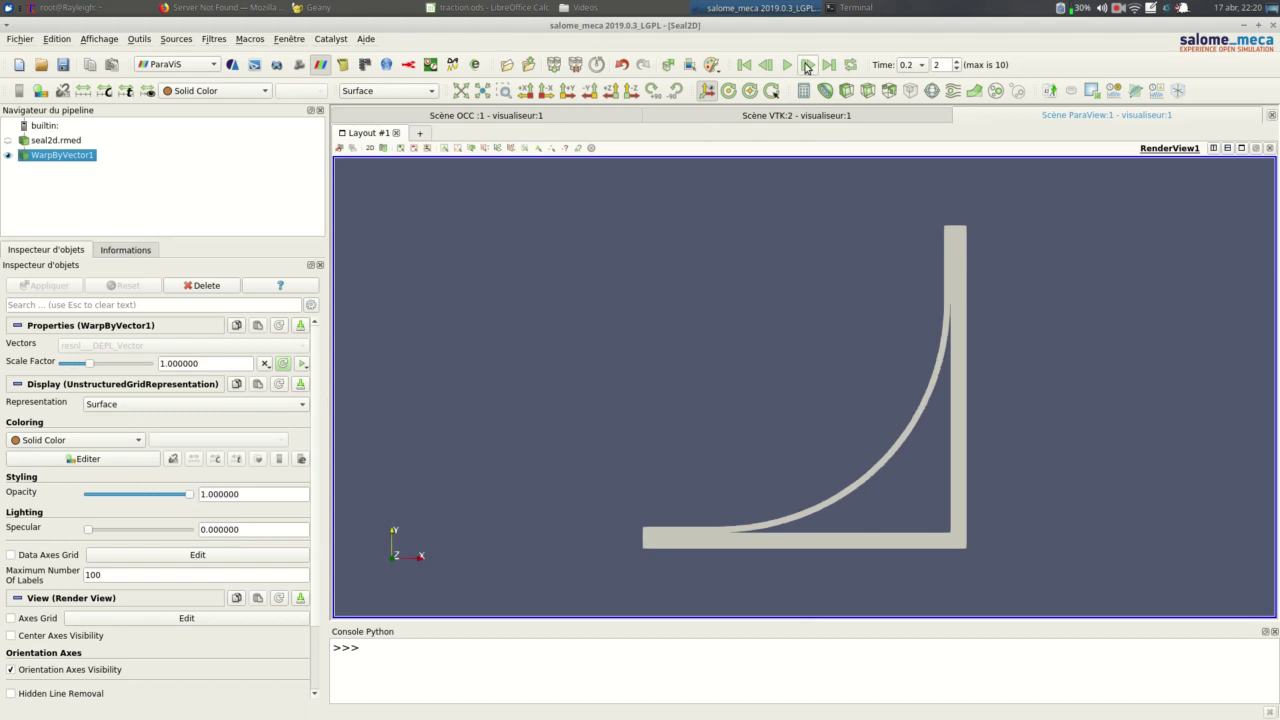
left_click(807, 65)
left_click(807, 65)
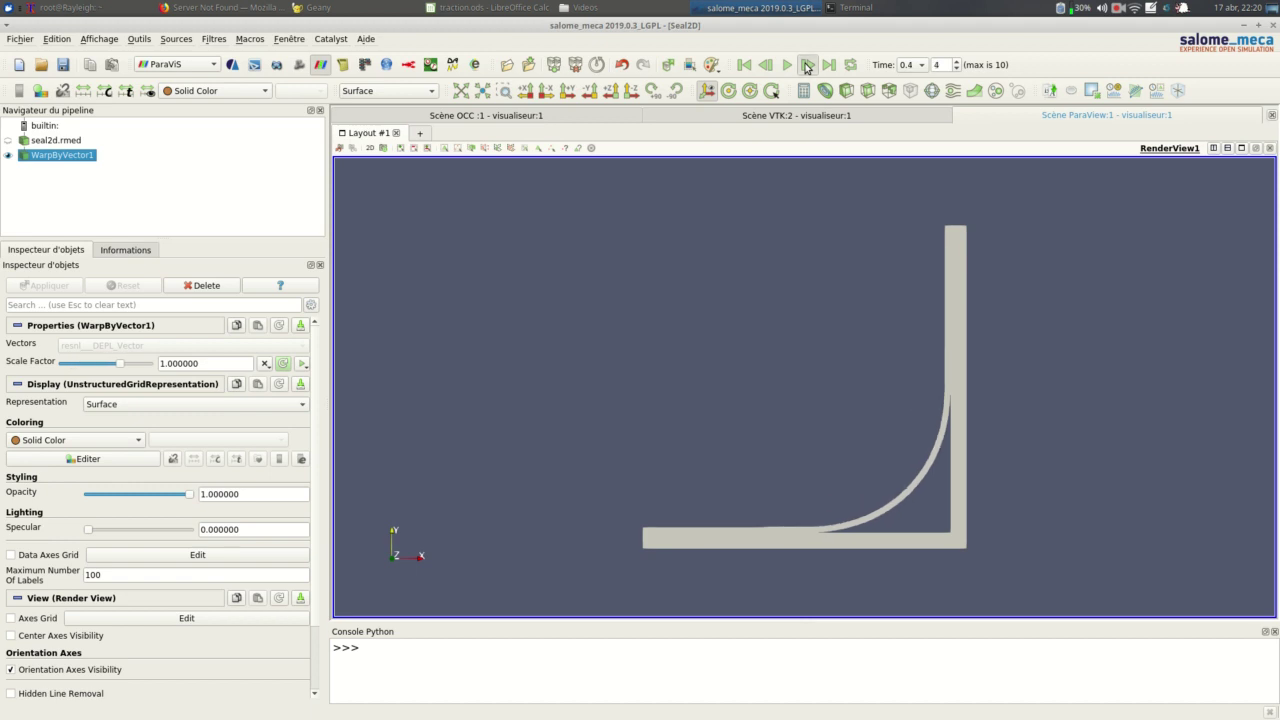
left_click(807, 65)
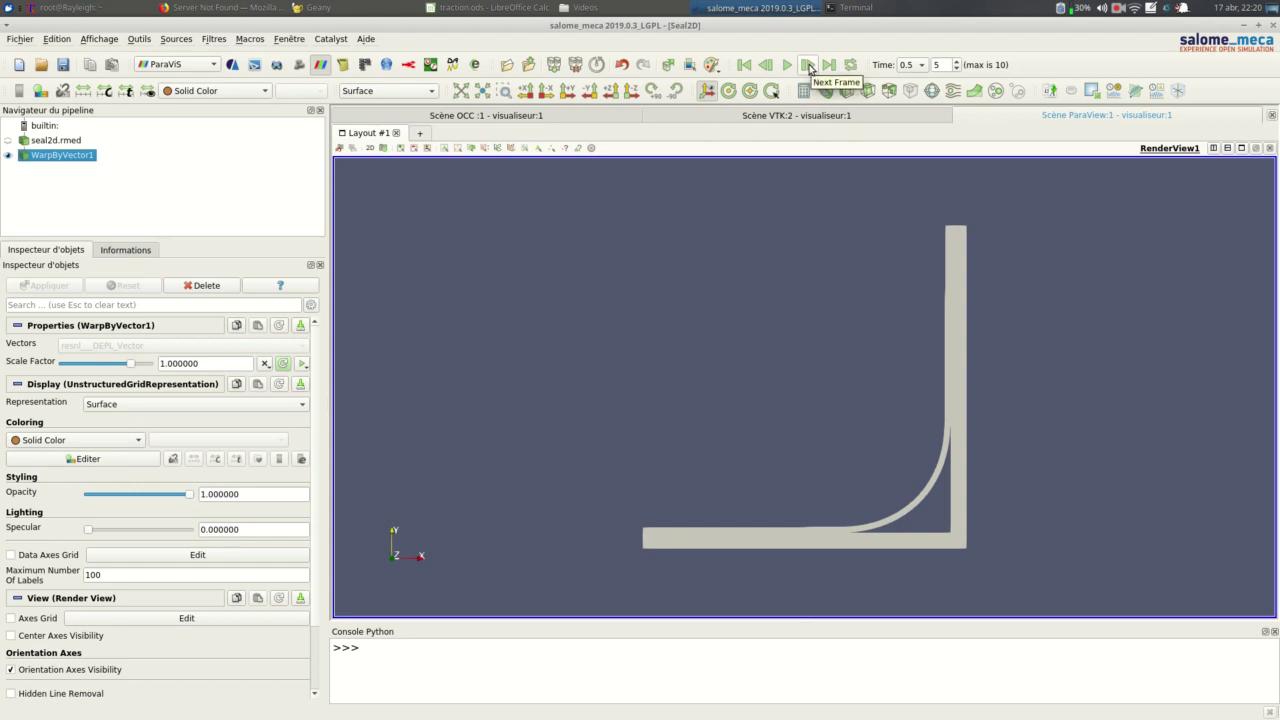
left_click(808, 66)
left_click(808, 66)
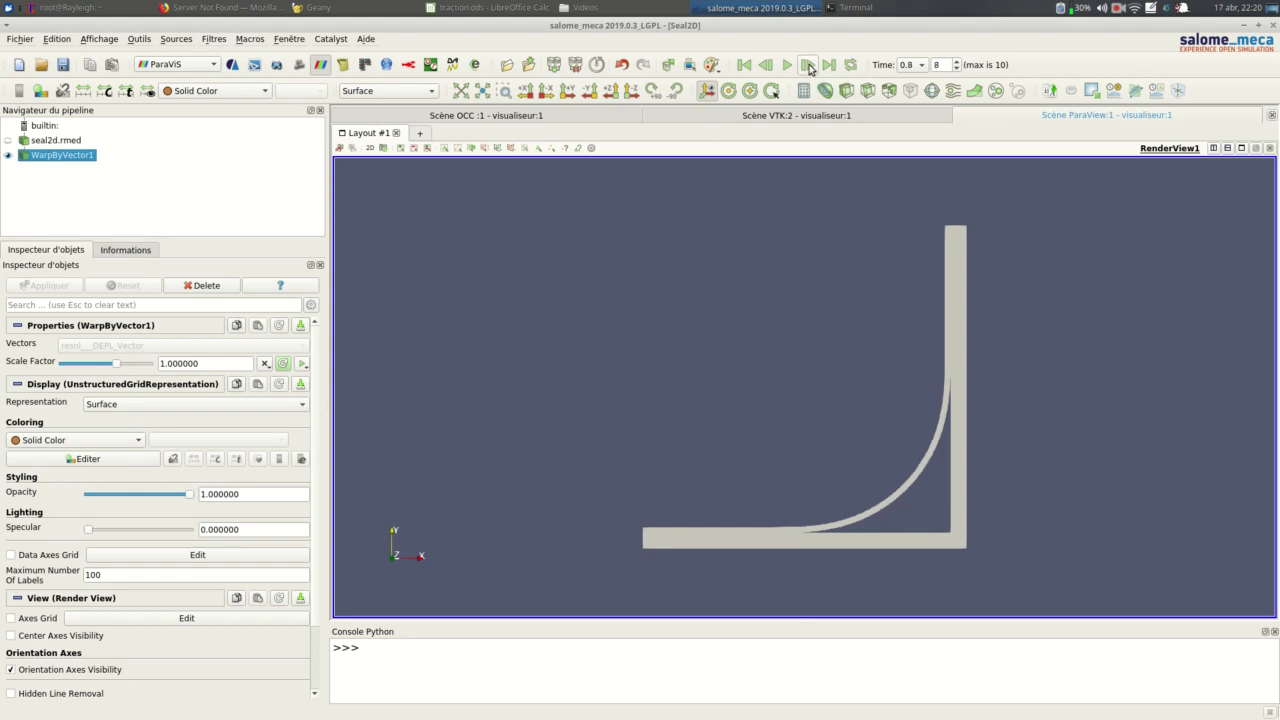
left_click(808, 66)
left_click(808, 66)
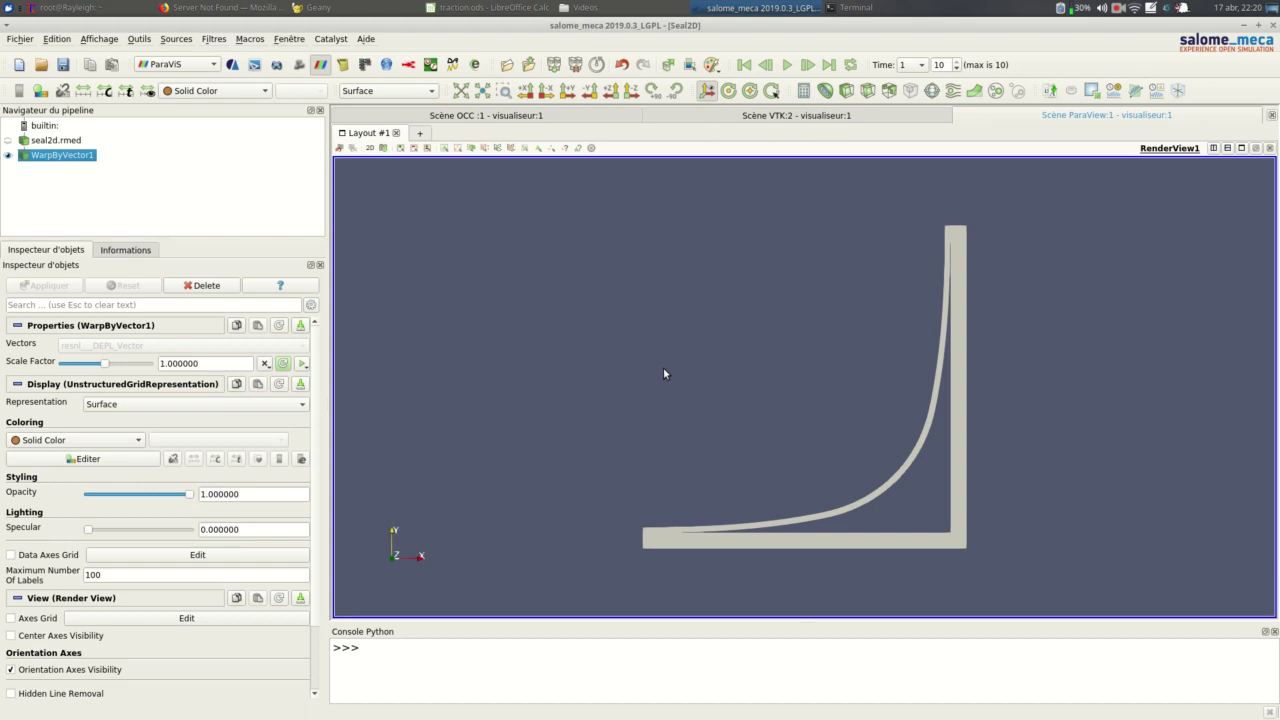
Step: Hide the warped result, show seal2d.rmed again and load its resnl__CONT_NOEU field instead of the displacement
left_click(8, 155)
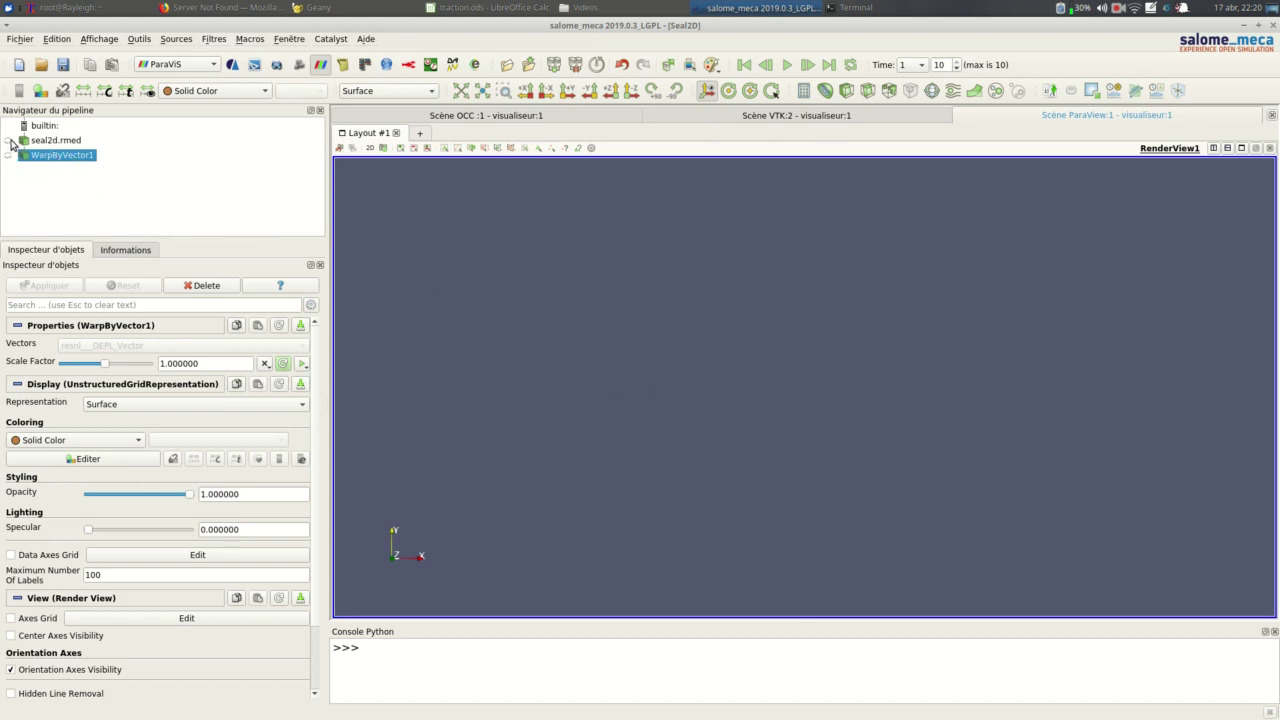
left_click(8, 140)
left_click(48, 141)
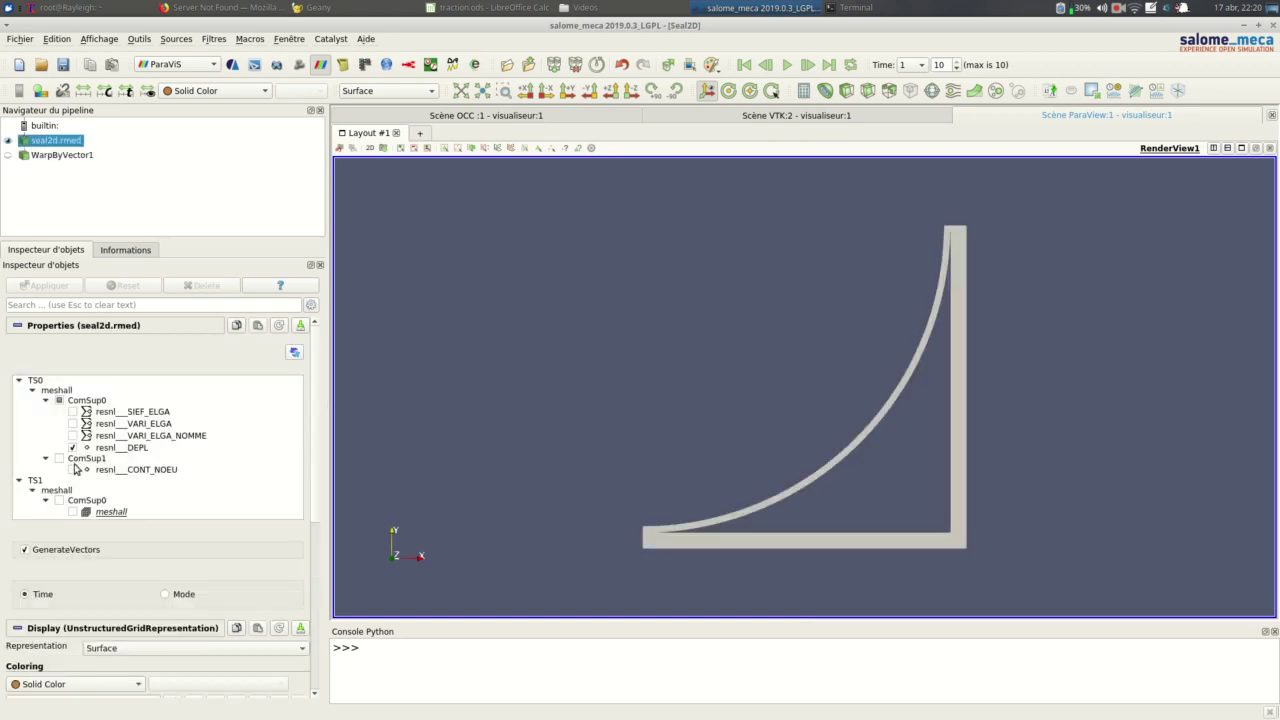
left_click(72, 469)
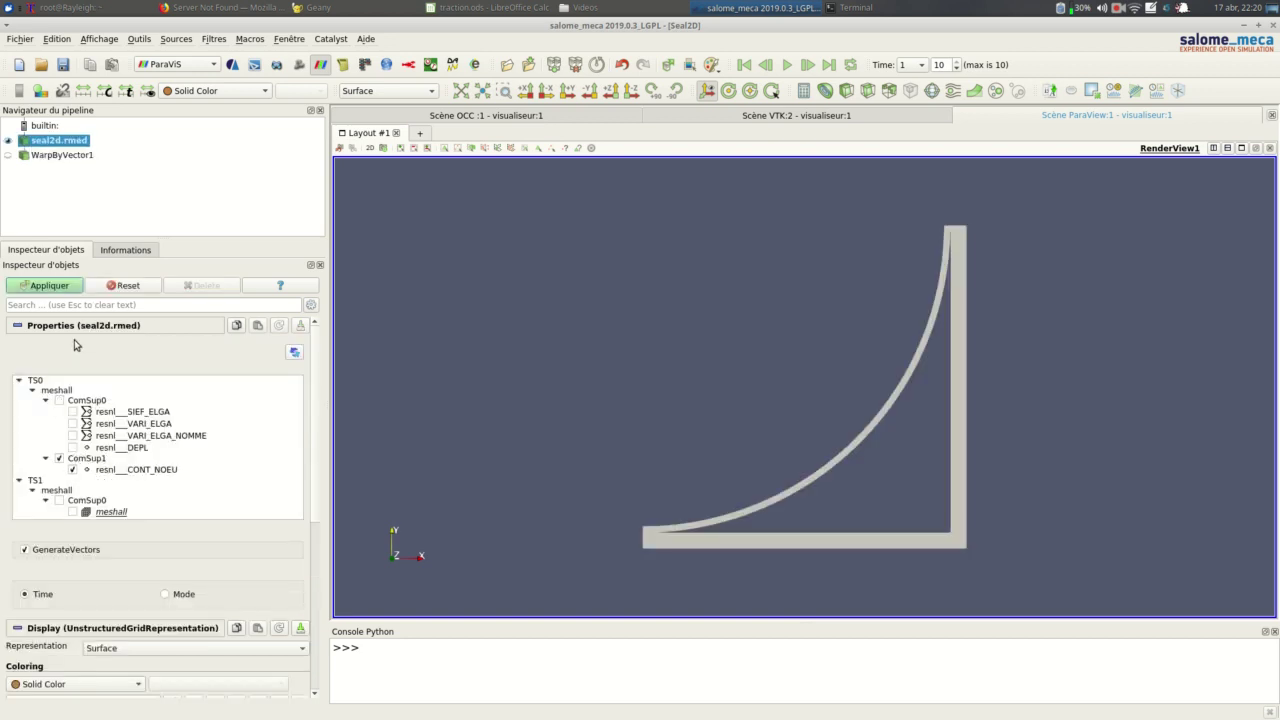
left_click(52, 289)
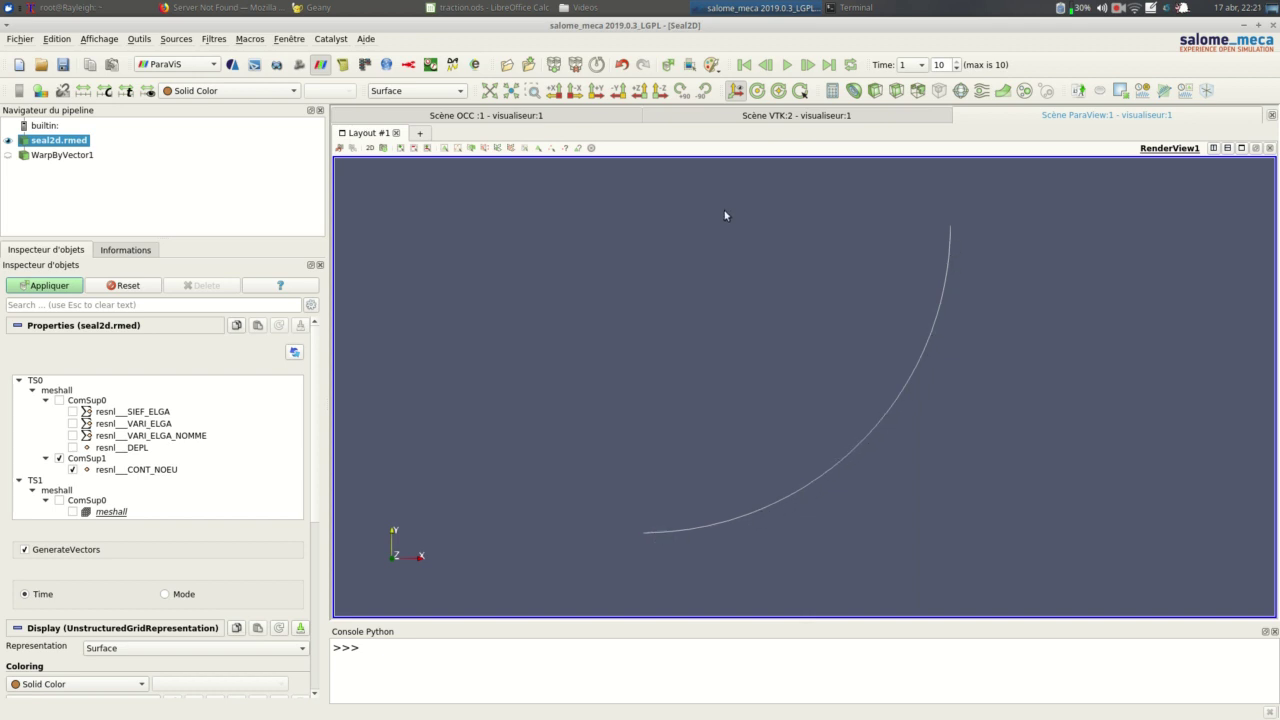
Step: Colour the contact curve by resnl__CONT_NOEU, viewing the JEU component first and switching to RN
left_click(272, 93)
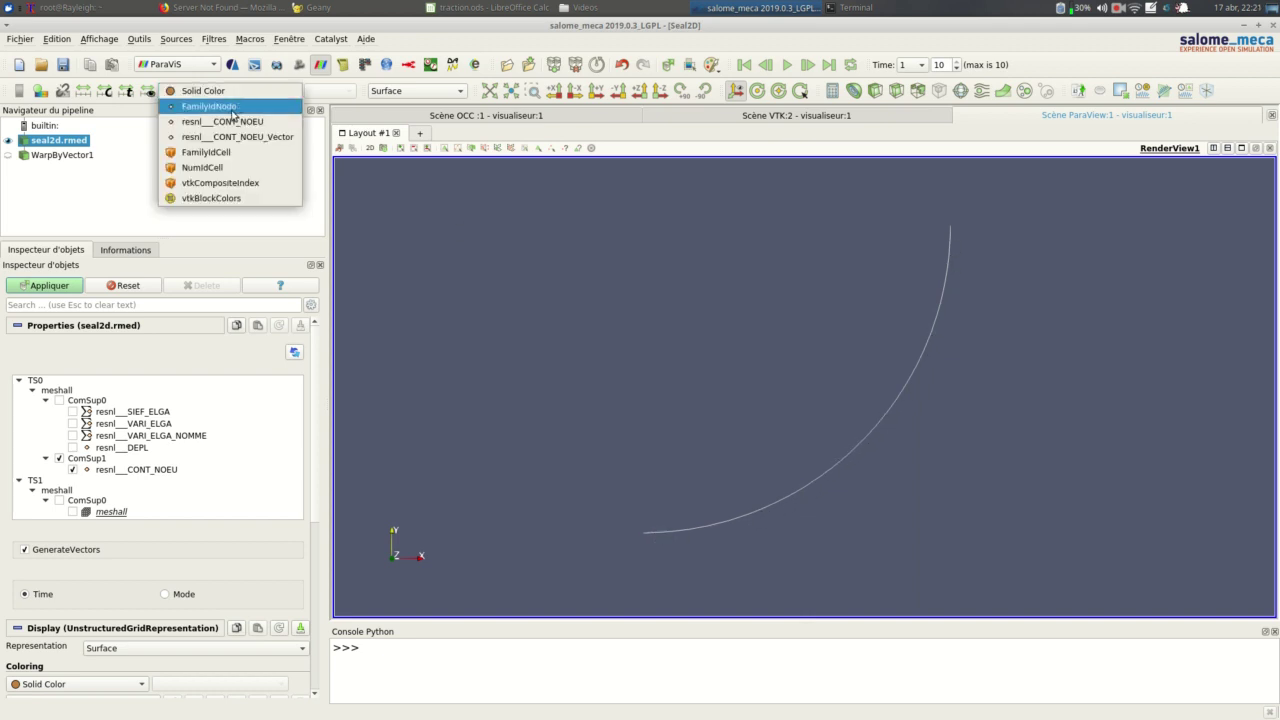
left_click(231, 123)
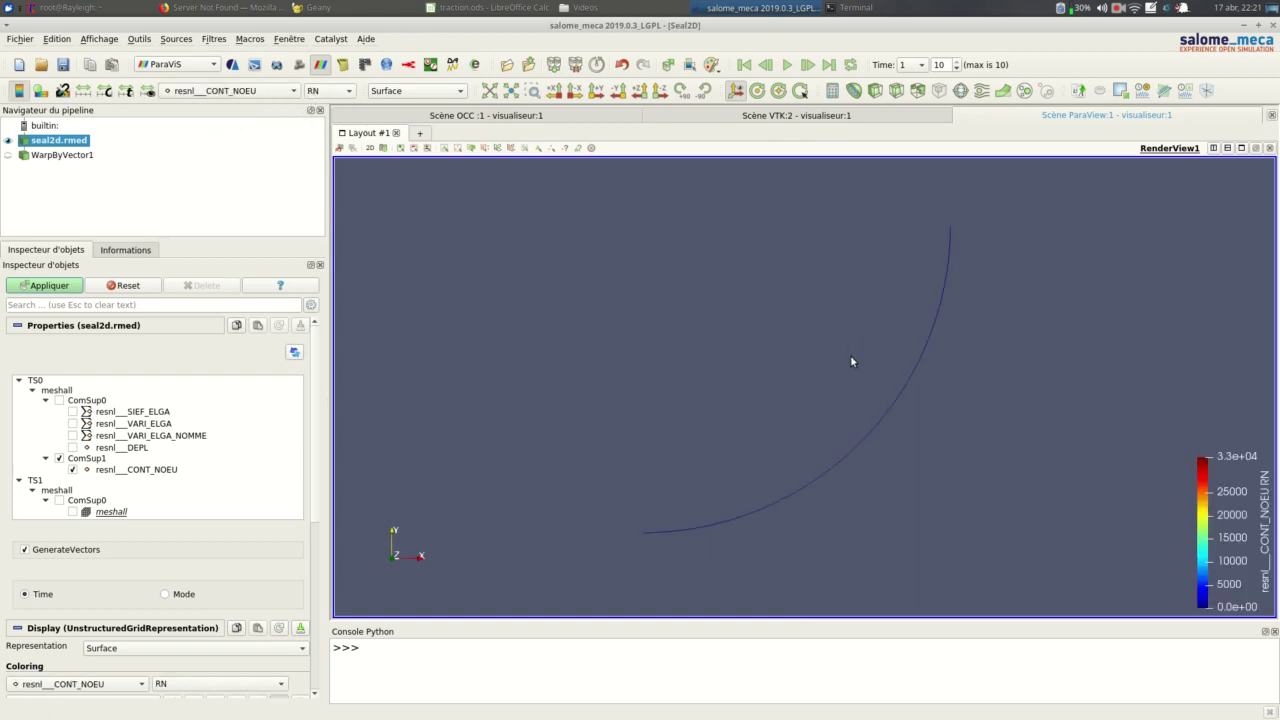
left_click(328, 91)
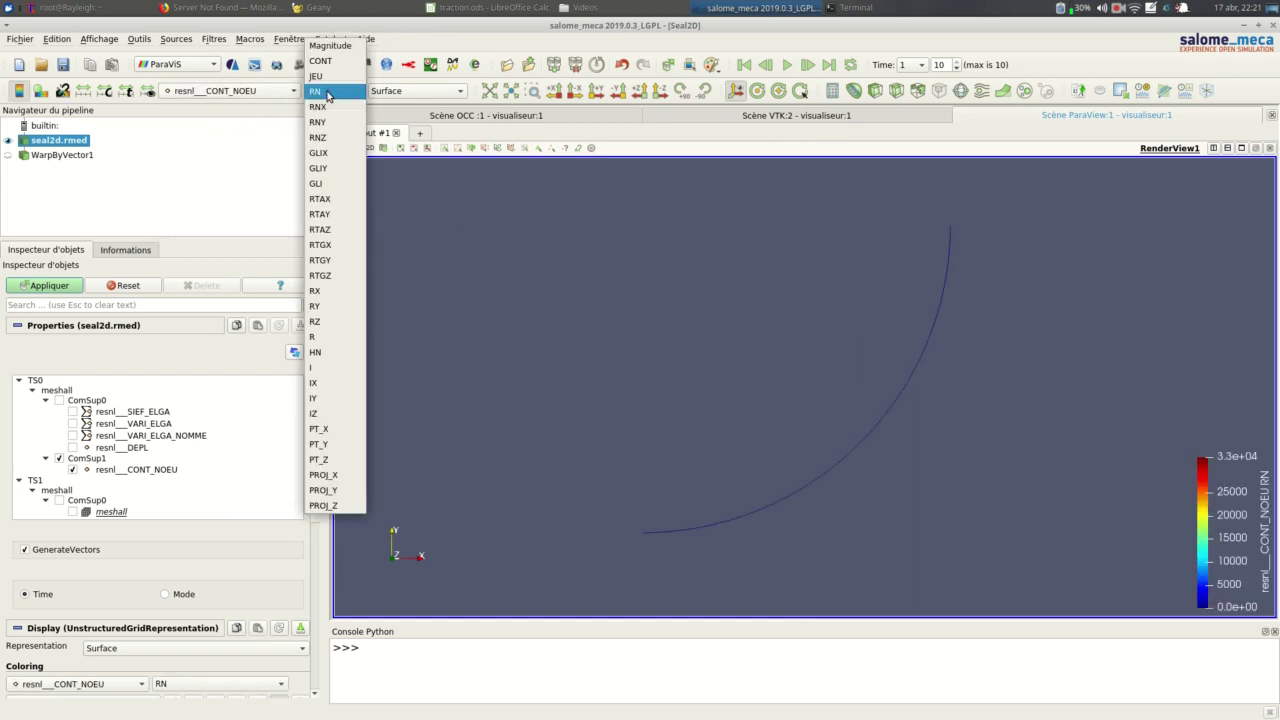
left_click(327, 80)
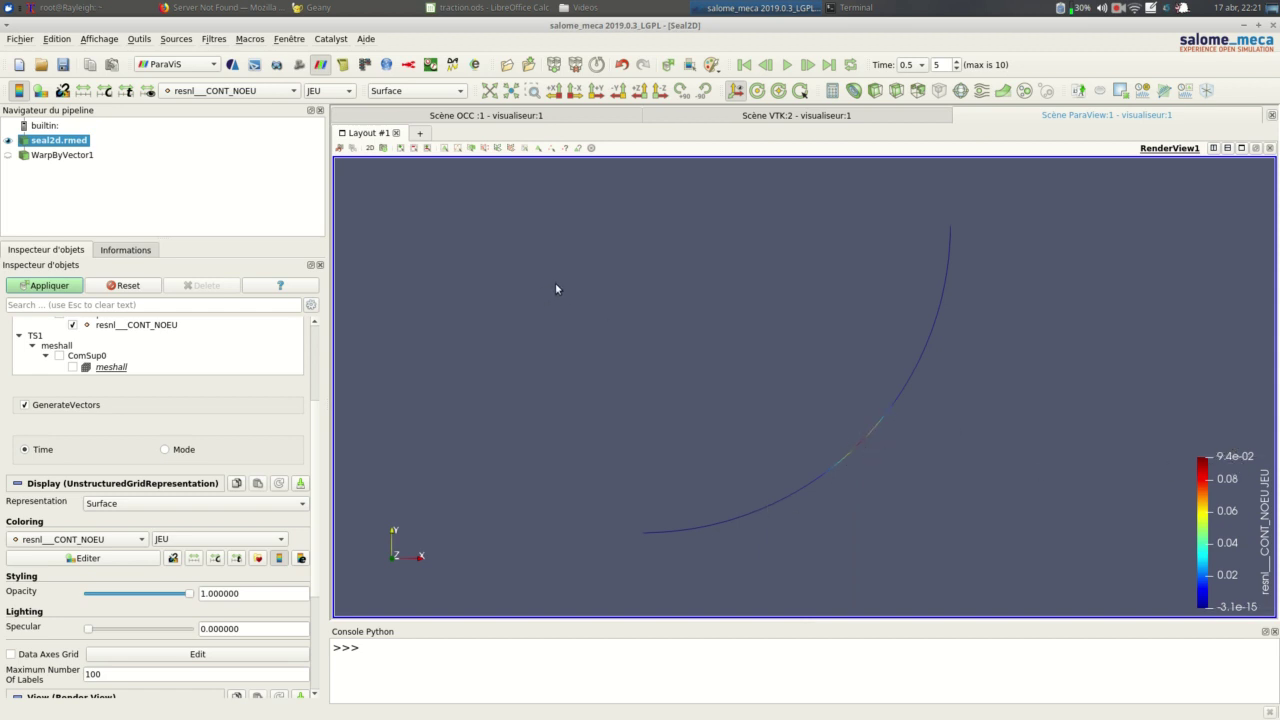
left_click(330, 92)
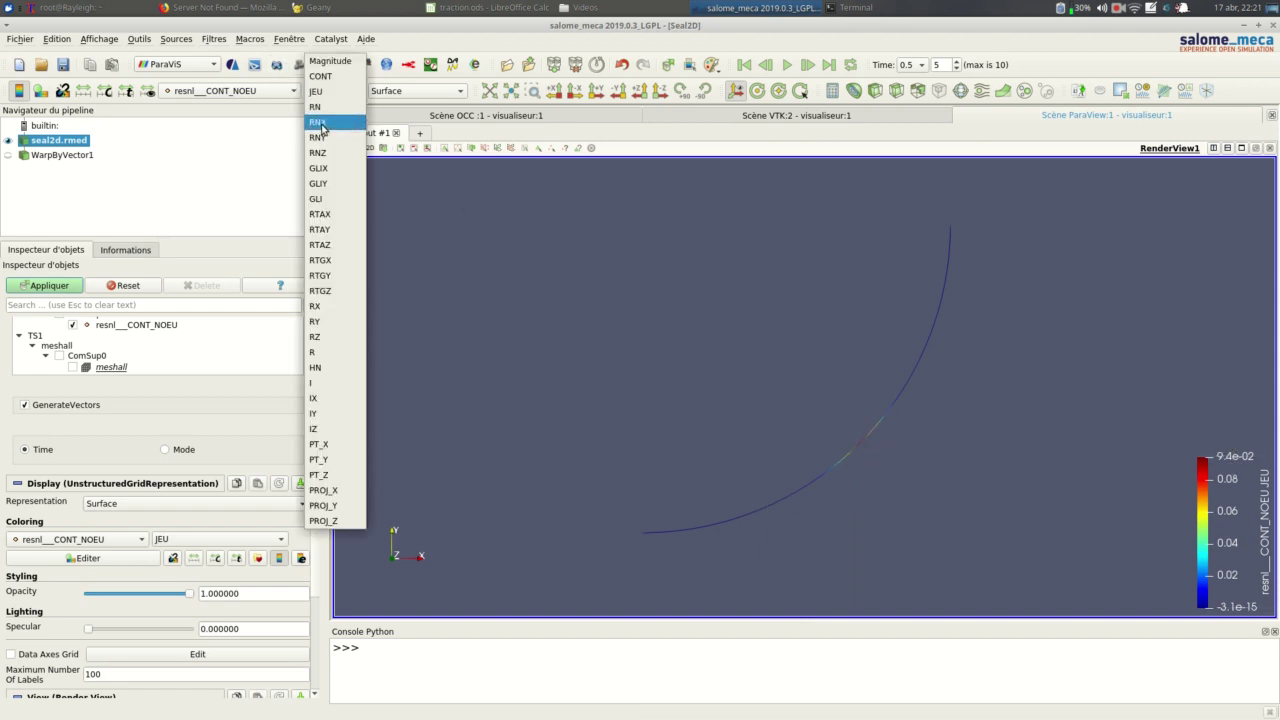
left_click(322, 107)
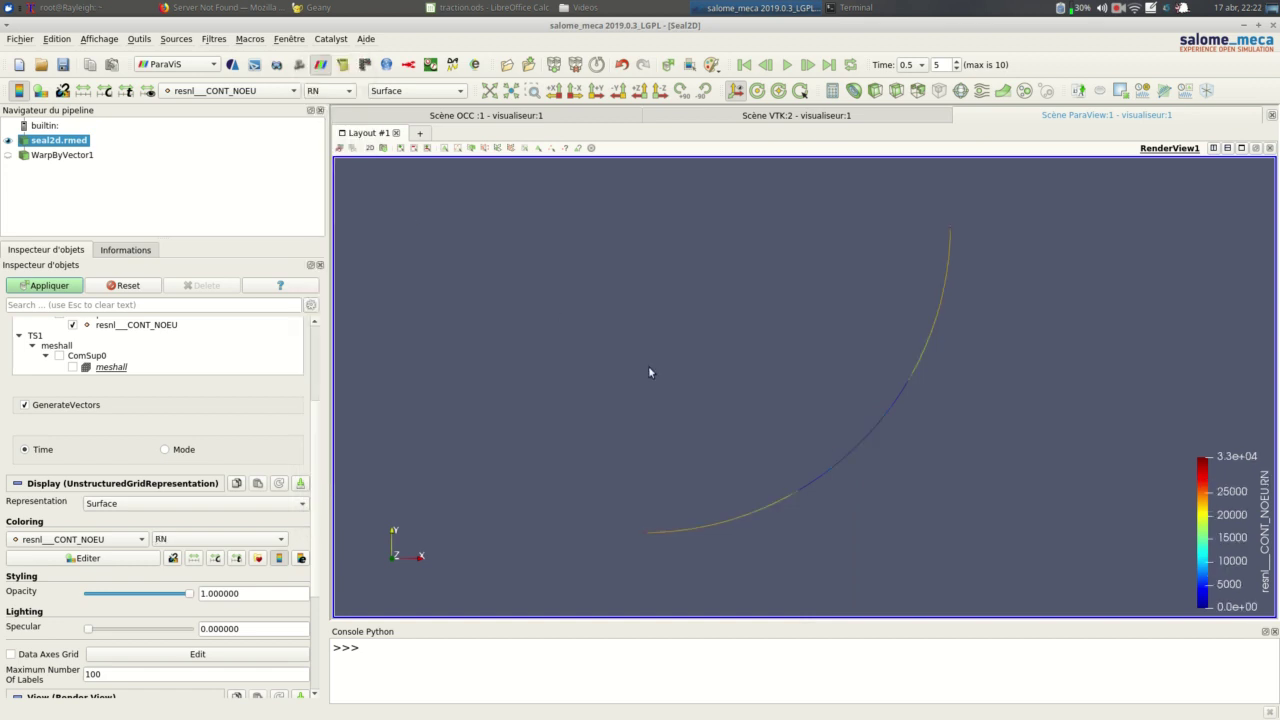
Step: Step the RN contact results from time 0 to 0.5 and rescale the colours to the data range
left_click(744, 64)
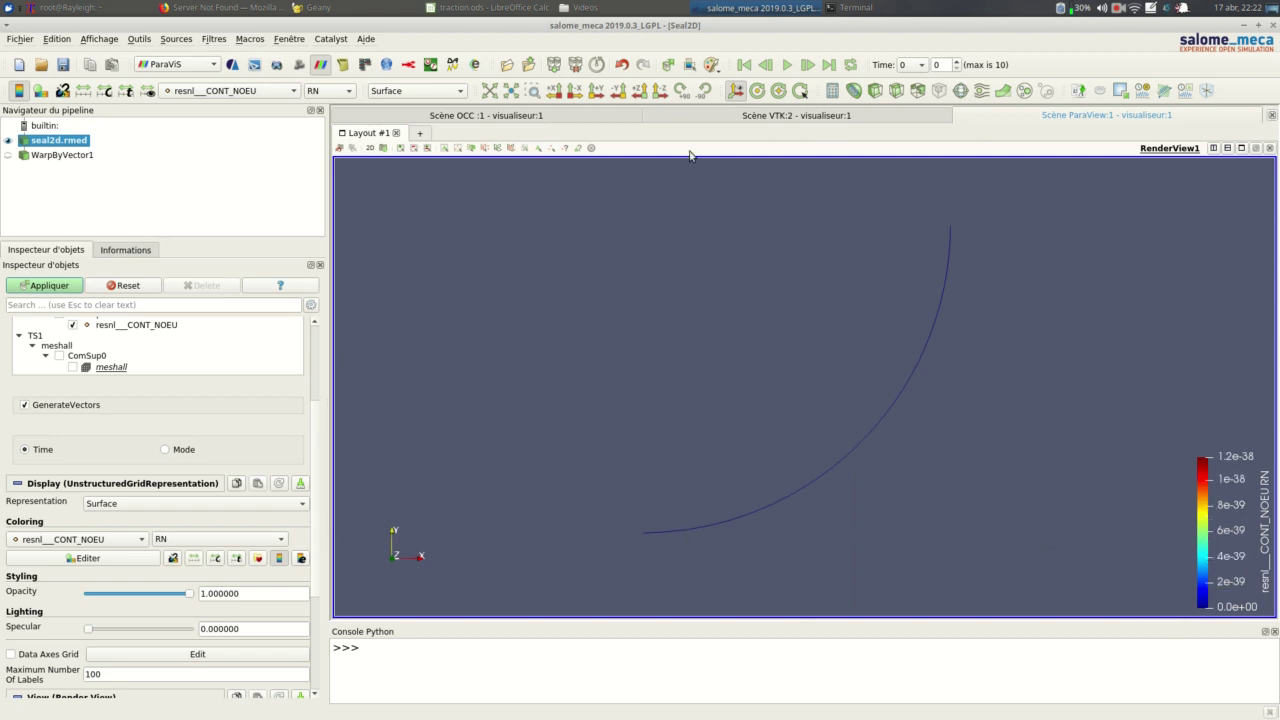
left_click(808, 65)
left_click(808, 65)
left_click(808, 65)
left_click(808, 65)
left_click(808, 65)
left_click(194, 558)
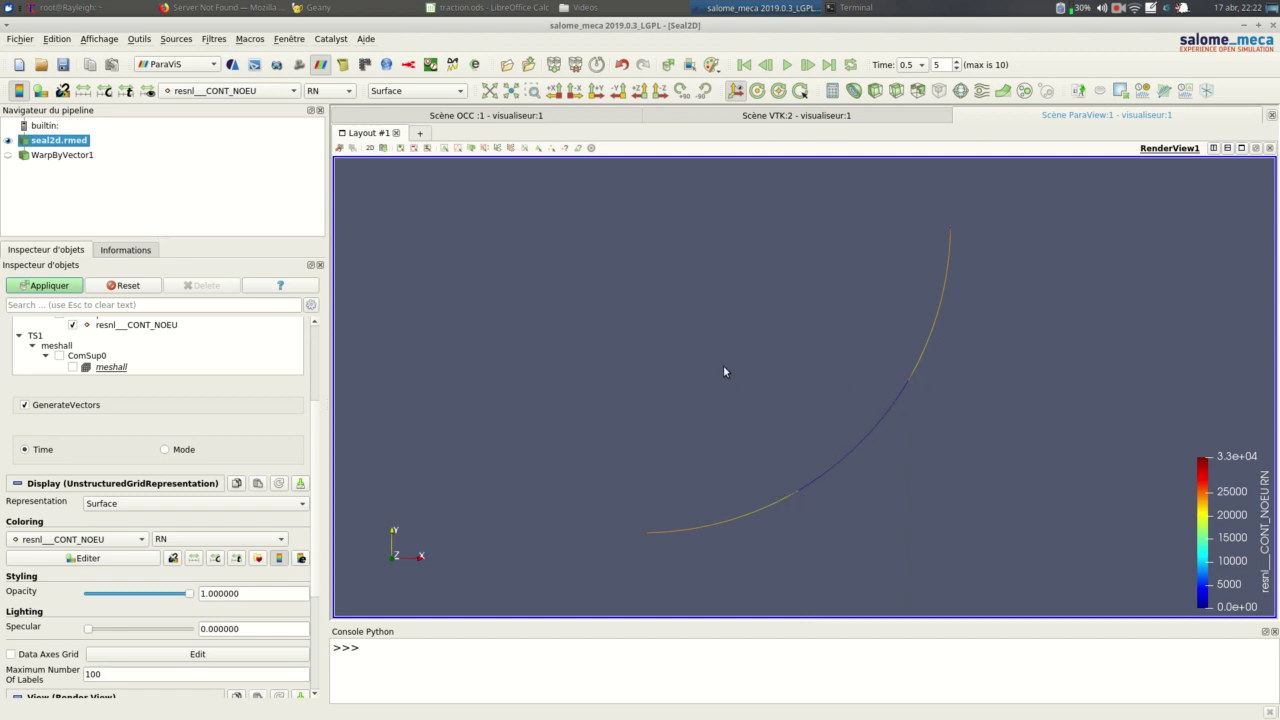
Step: Continue through the RN contact results frame by frame from time 0.5 to the last instant
left_click(807, 65)
left_click(807, 65)
left_click(807, 65)
left_click(807, 65)
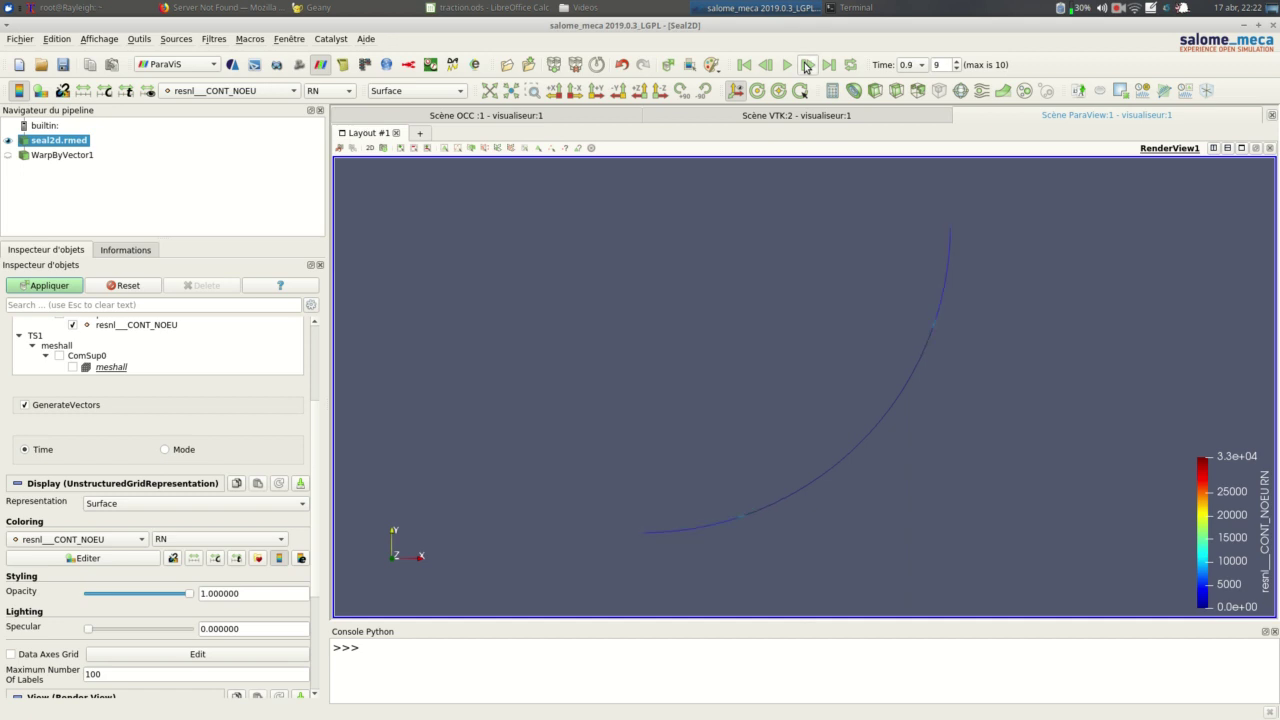
left_click(807, 65)
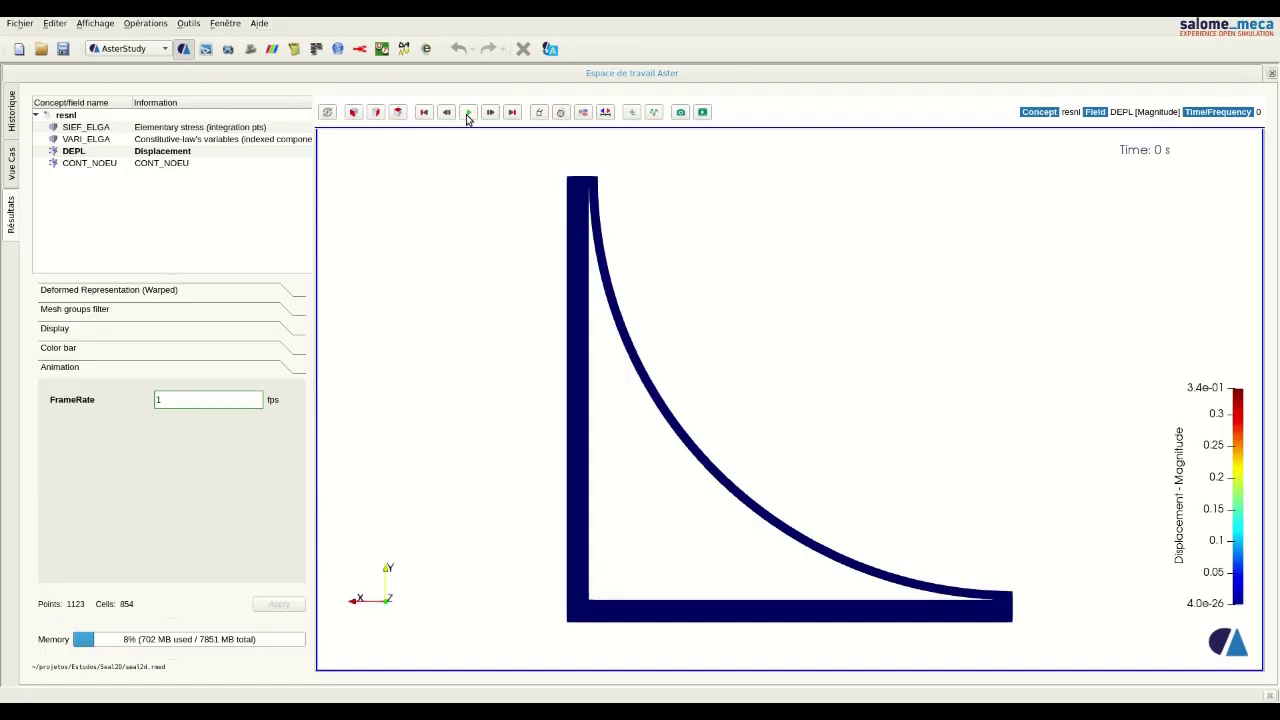
Step: Play the animation of the resnl displacement magnitude in the AsterStudy results view
left_click(467, 114)
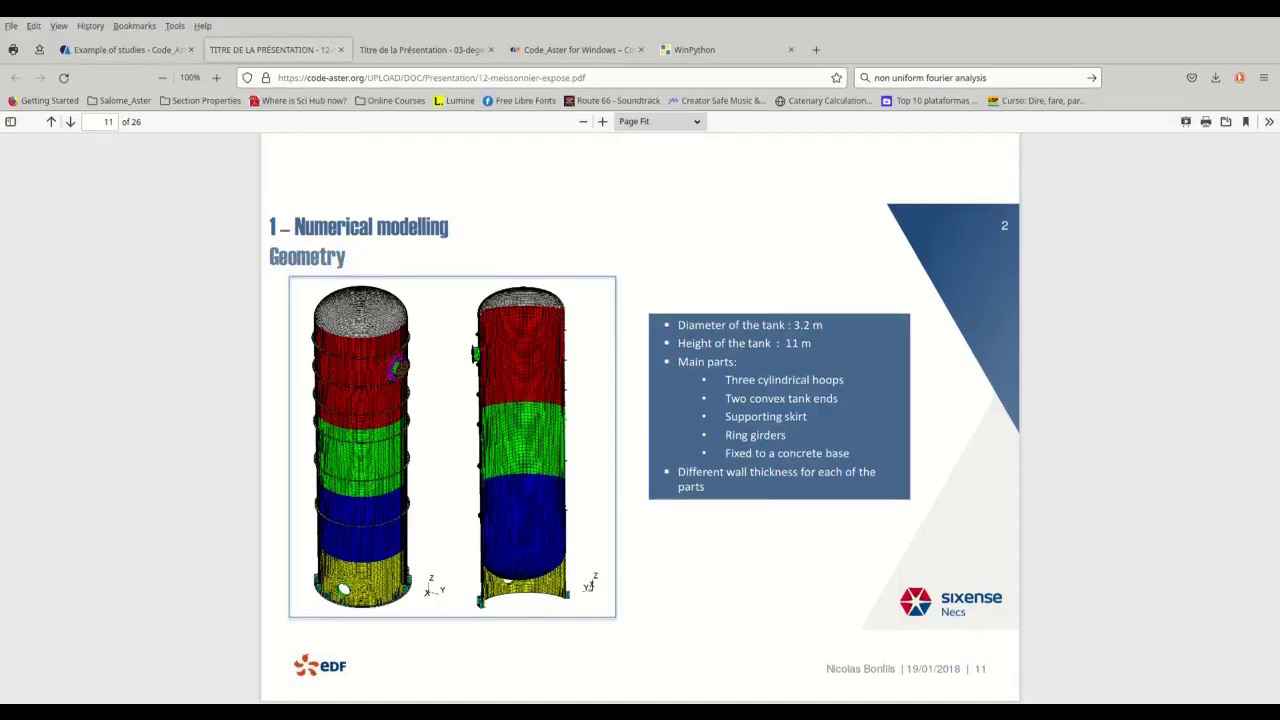
Step: Read through the tank study presentation in the browser from page 11 to page 18, from geometry to limit analysis
key("Page_Down")
key("Page_Down")
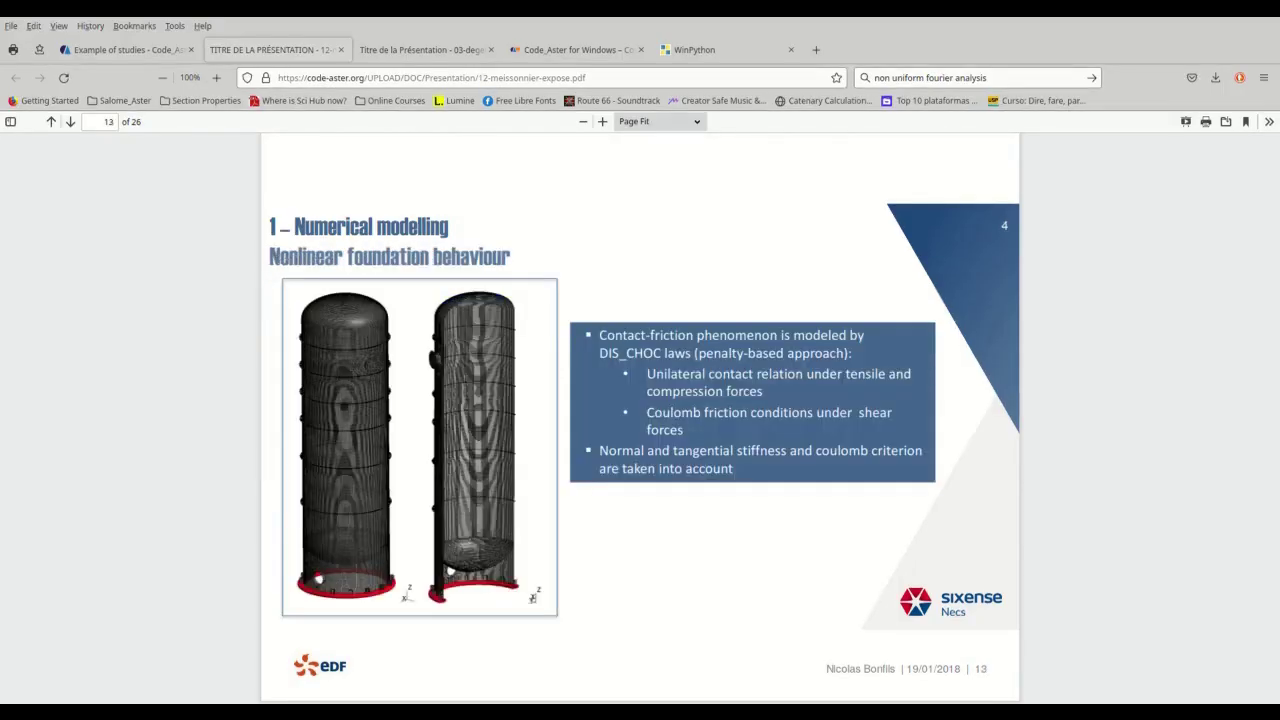
key("Page_Down")
key("Page_Down")
key("Page_Down")
key("Page_Down")
key("Page_Down")
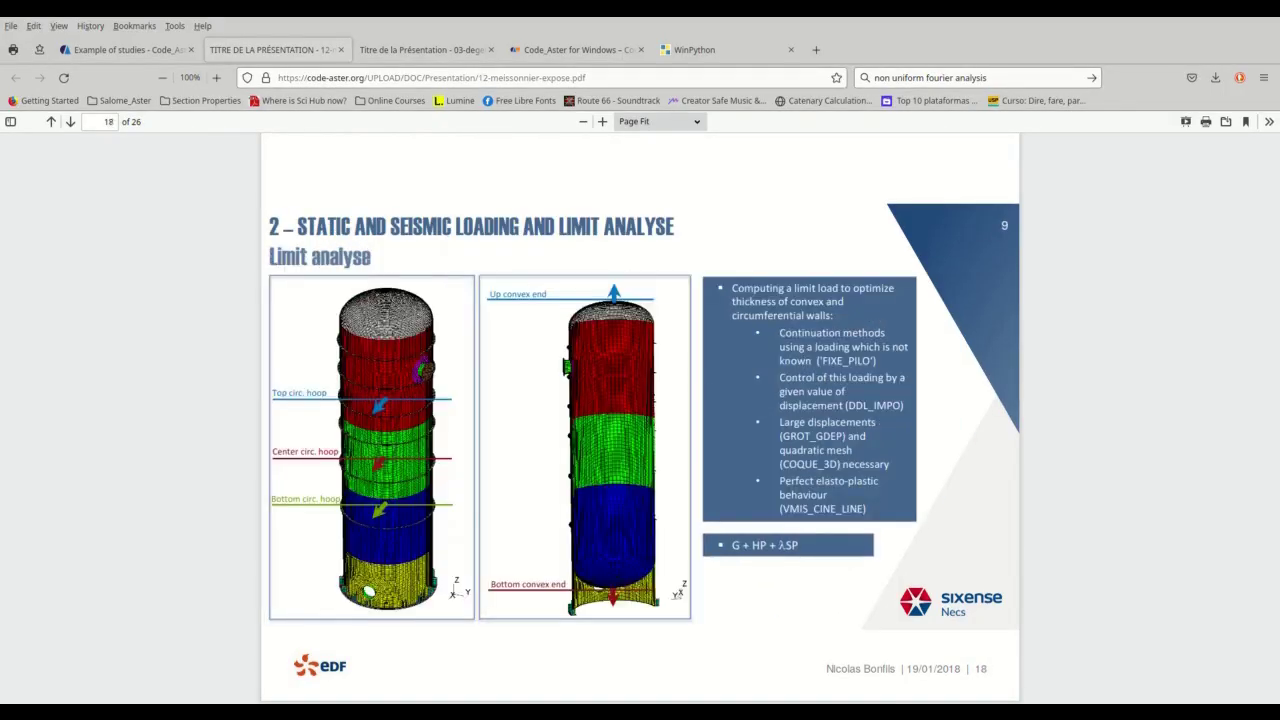
Step: Continue through the tank study presentation from page 18 to the limit analysis convergence results on page 21
key("Page_Down")
key("Page_Down")
key("Page_Down")
key("Page_Down")
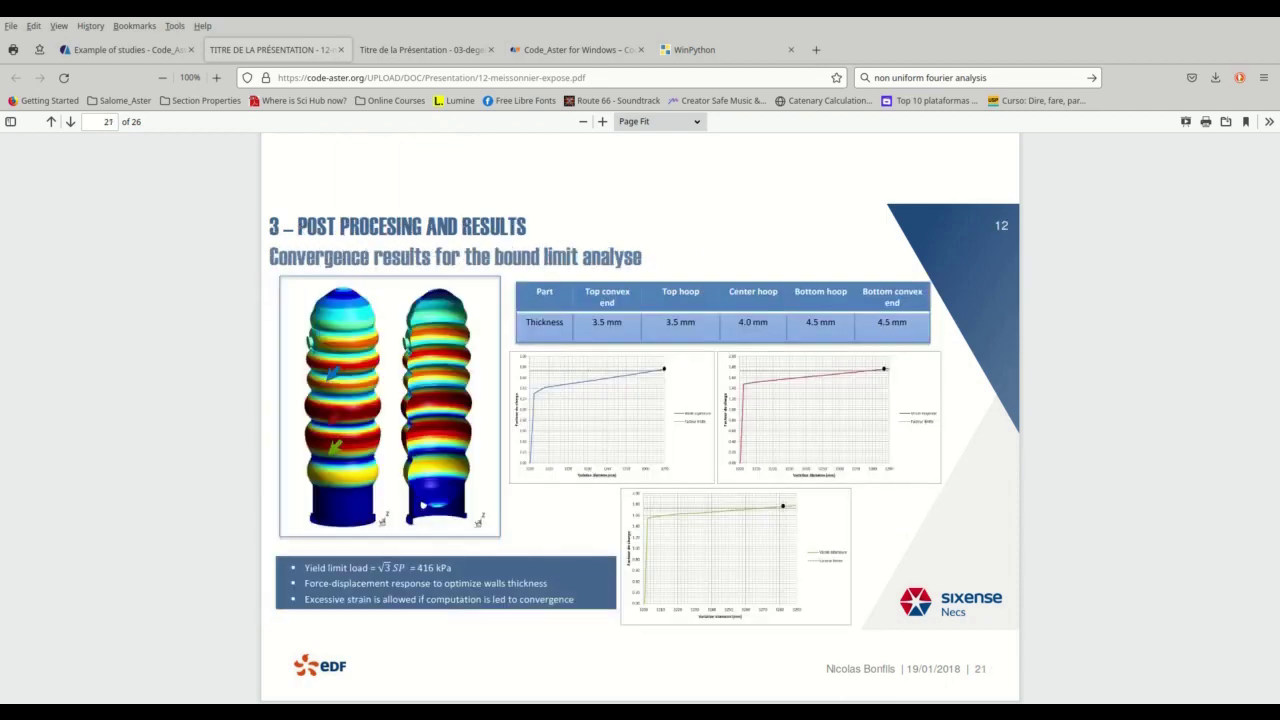
Step: Switch to the cylinder heads cracking presentation and examine pages 13 to 20, covering the numerical model and the thermal simulation
key("ctrl+Tab")
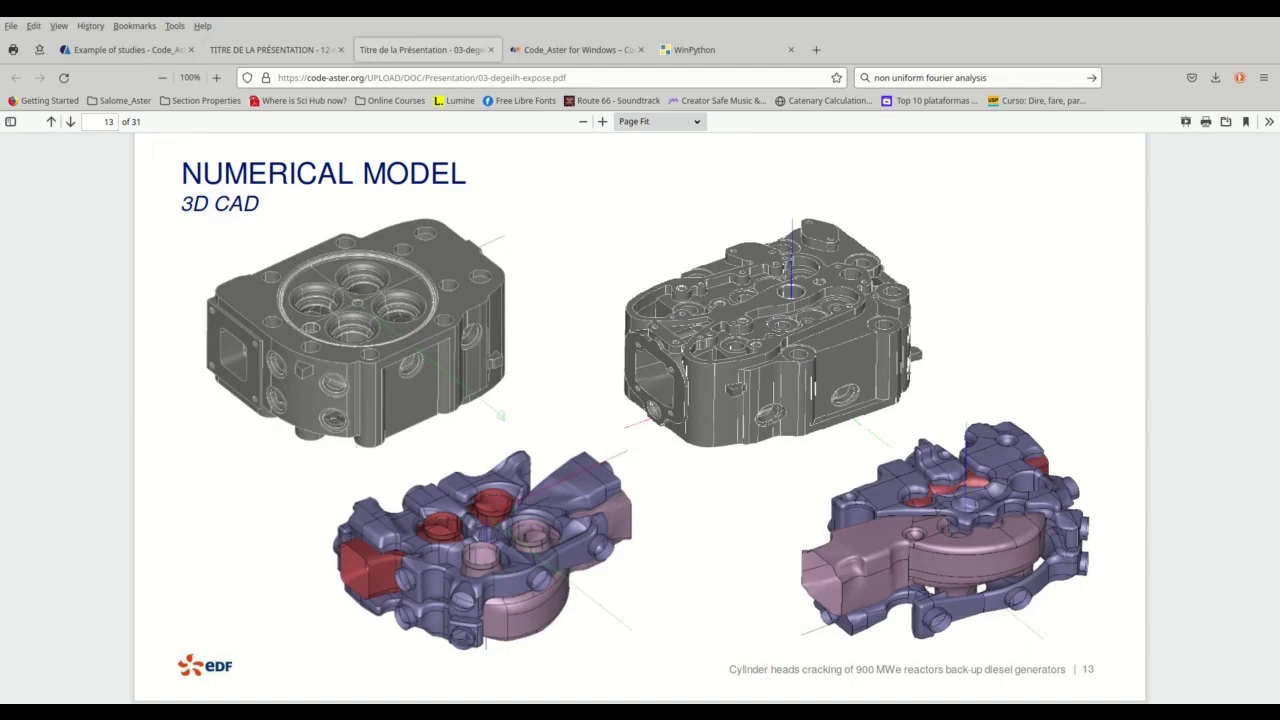
key("Page_Down")
key("Page_Down")
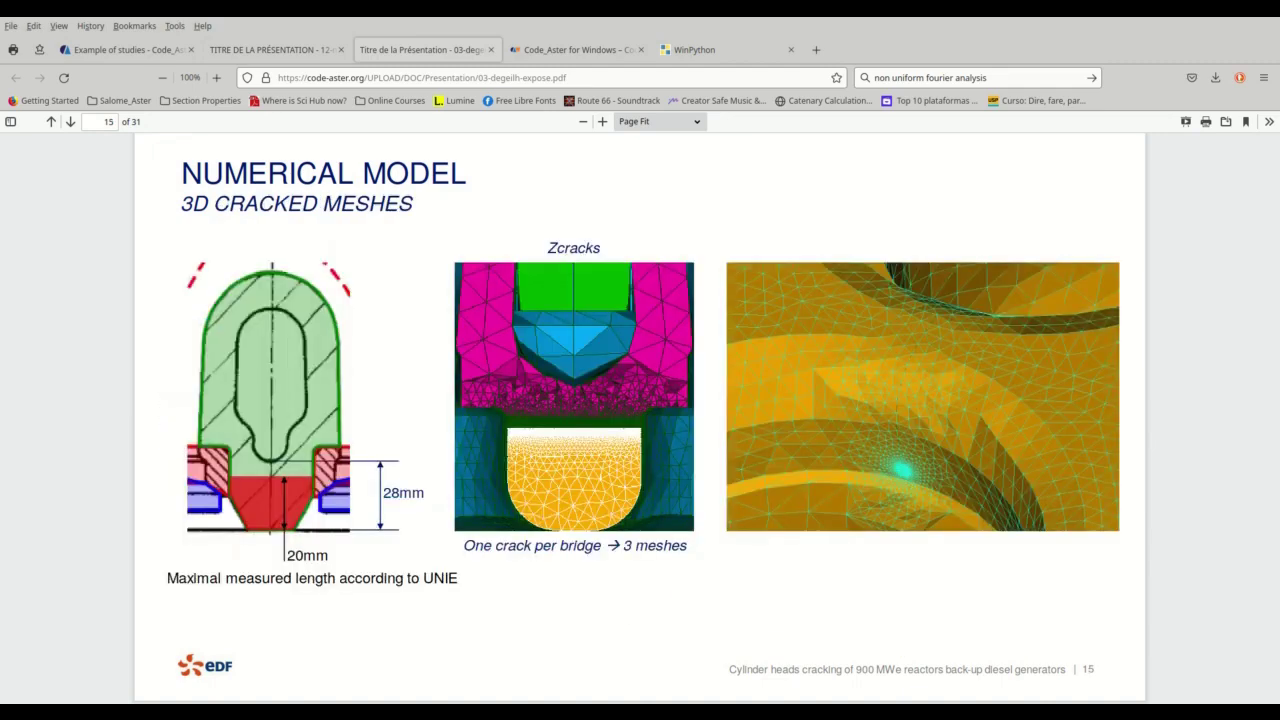
key("Page_Down")
key("Page_Down")
key("Page_Down")
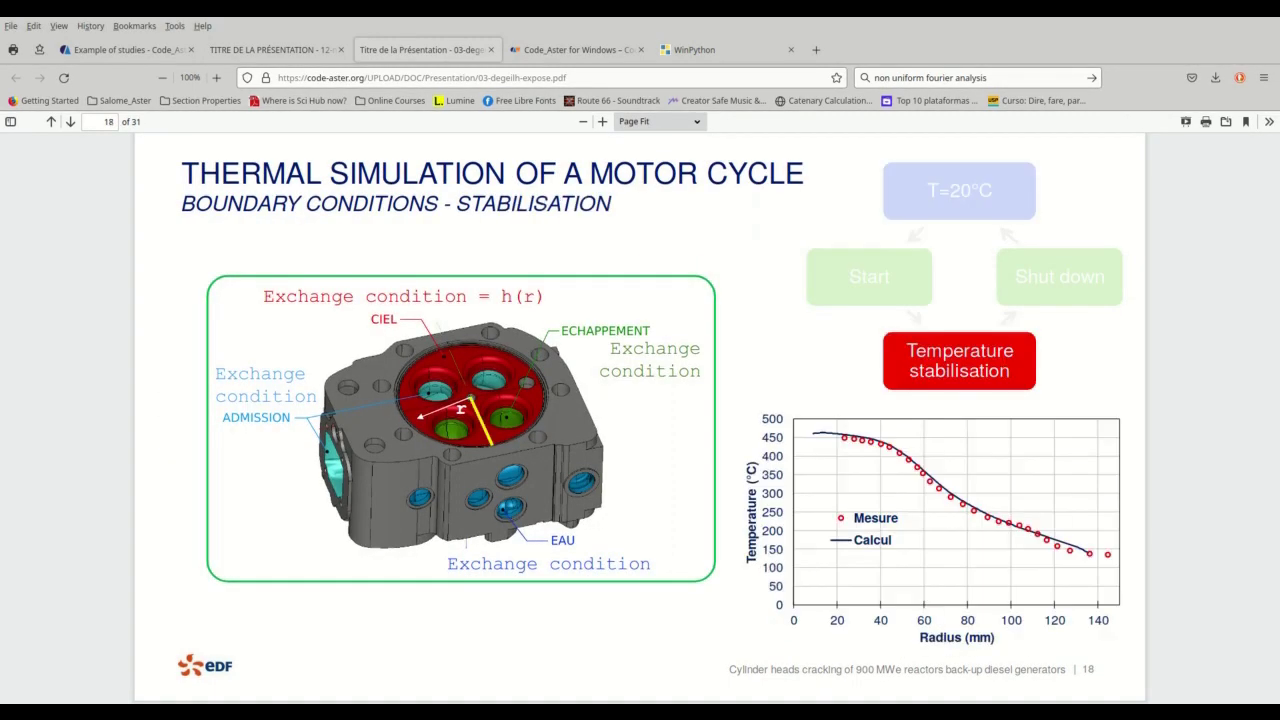
key("Page_Down")
key("Page_Down")
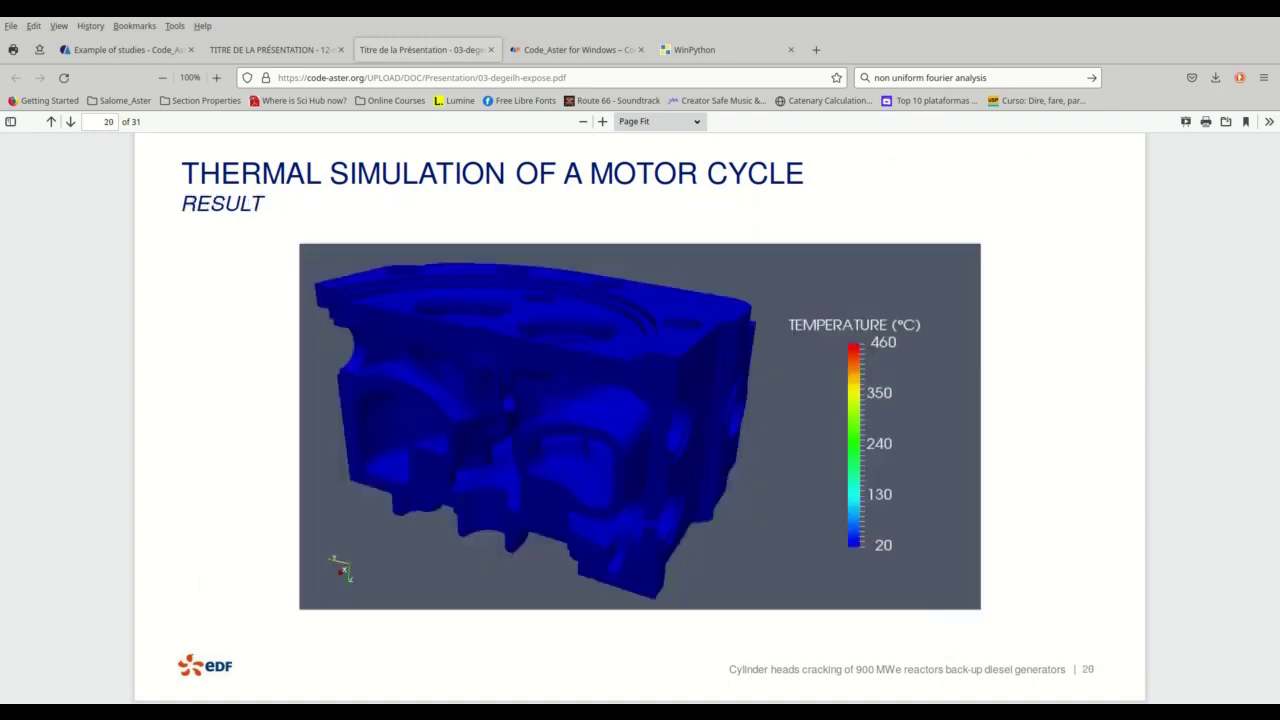
Step: Examine the mechanical simulation results of the cylinder head on the sane and cracked meshes, up to page 25
key("Page_Down")
key("Page_Down")
key("Page_Down")
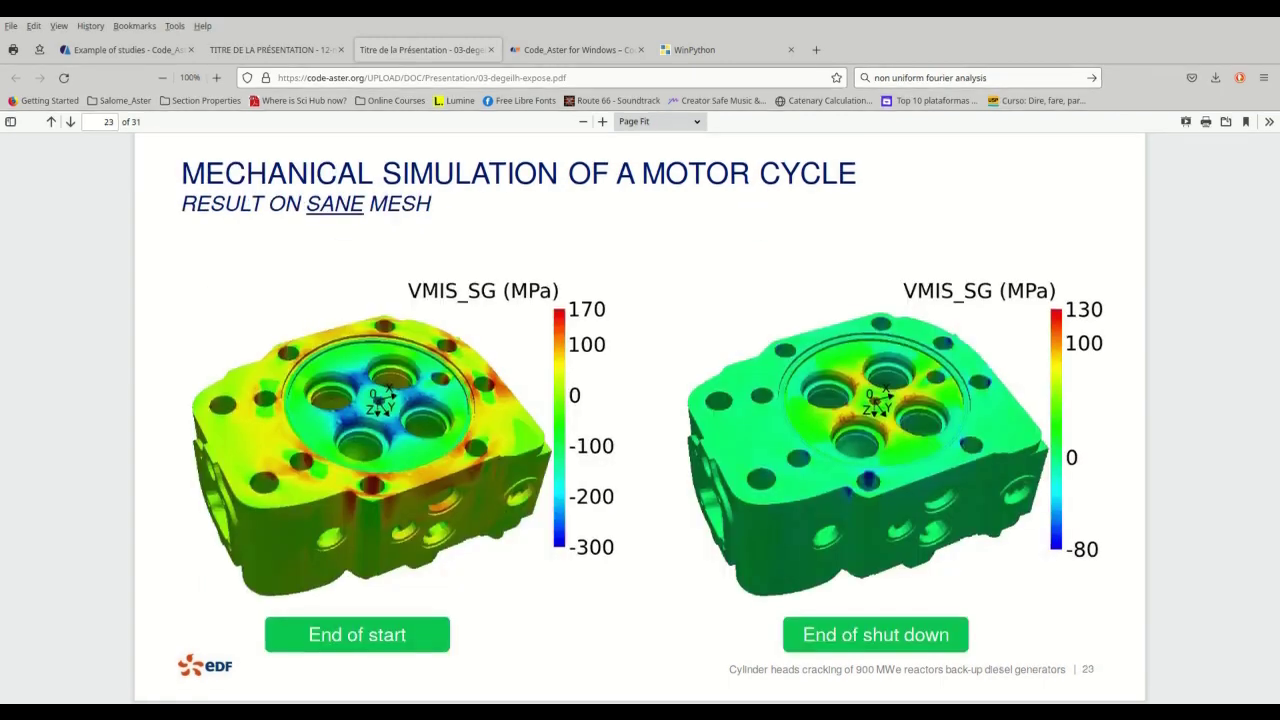
key("Page_Down")
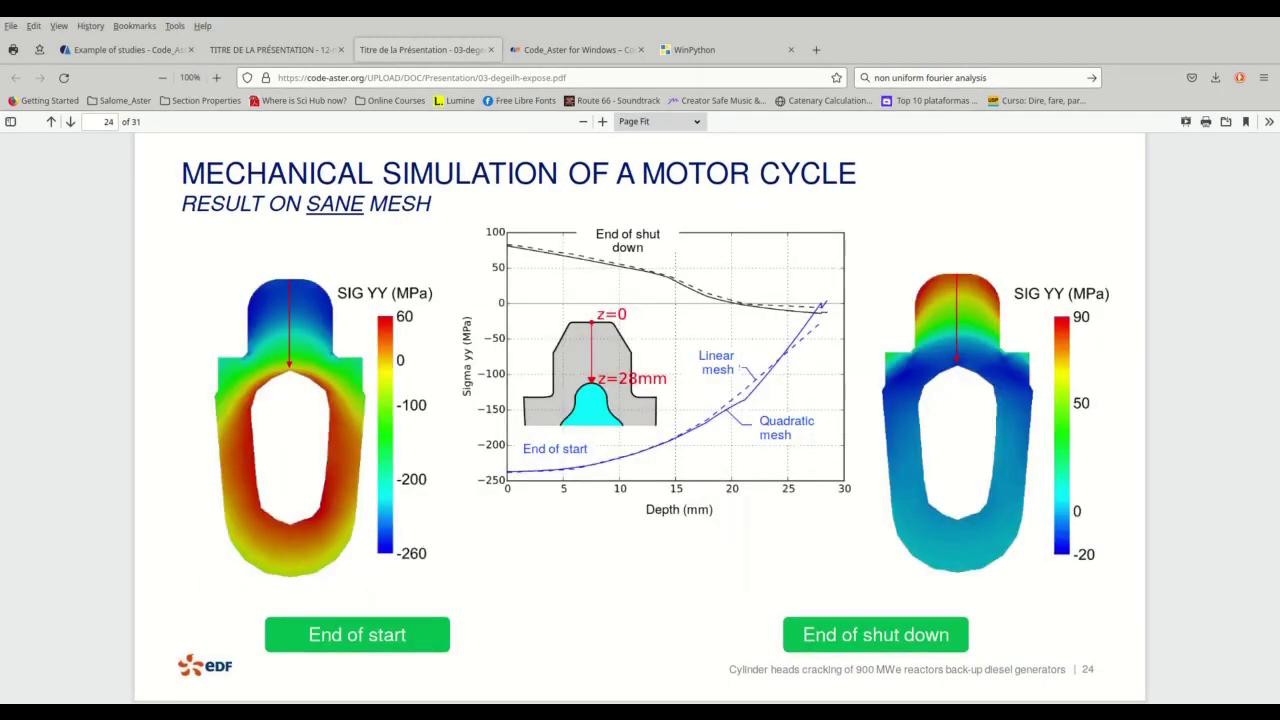
key("Page_Down")
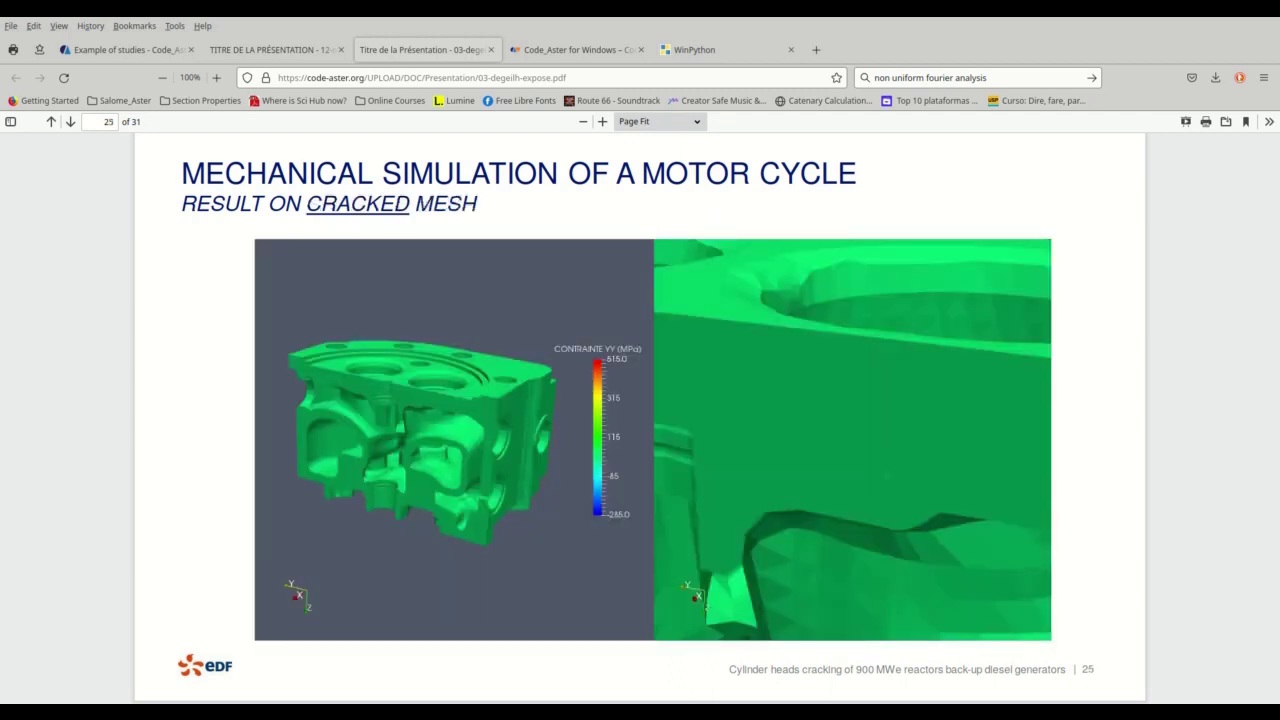